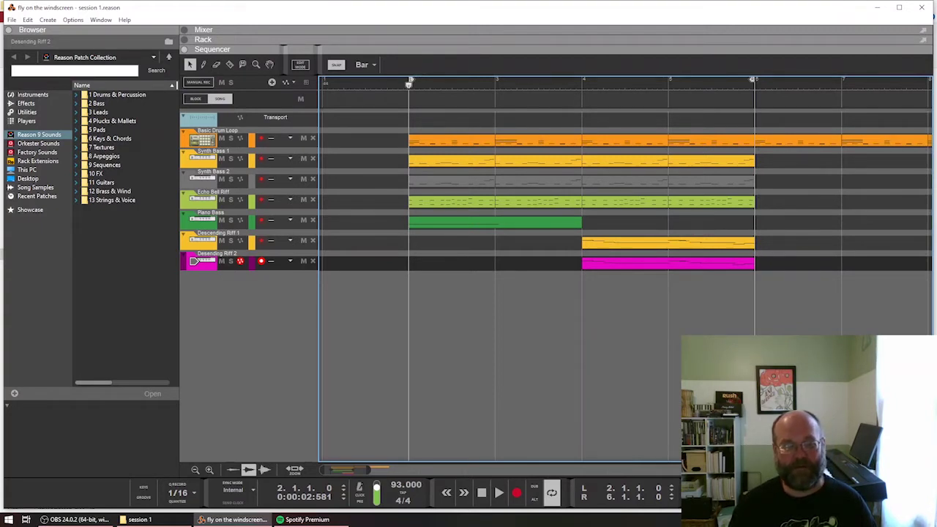
# Switch to the Spotify Premium window
pyautogui.moveTo(305, 520)
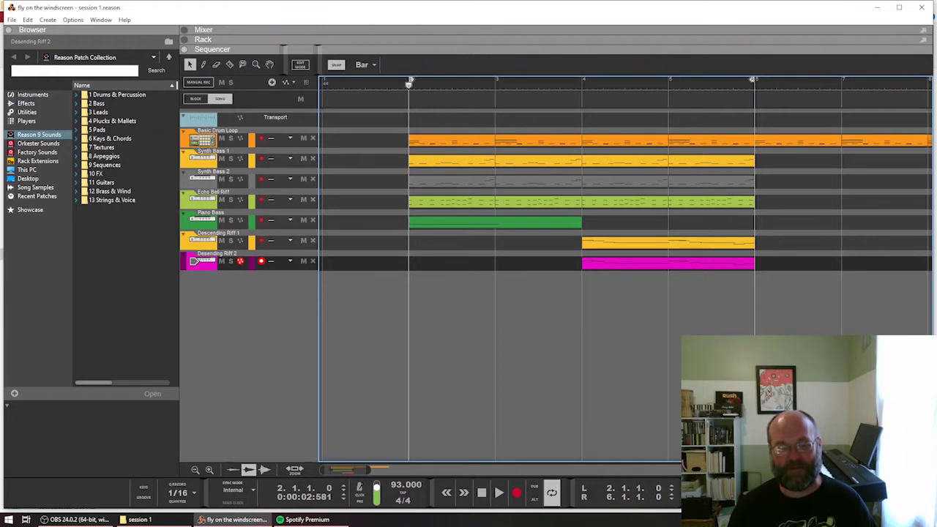
pyautogui.click(306, 520)
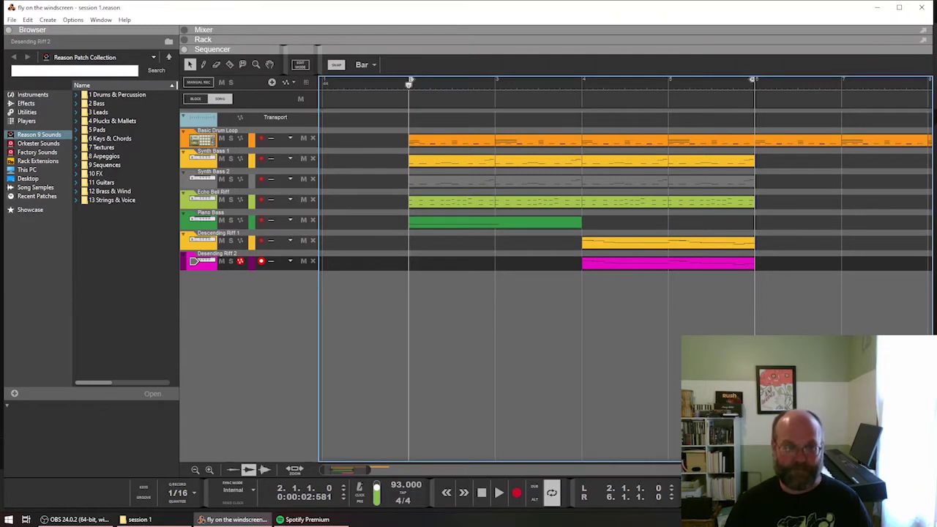
# Solo the Basic Drum Loop track and play it on its own from bar 2
pyautogui.click(202, 140)
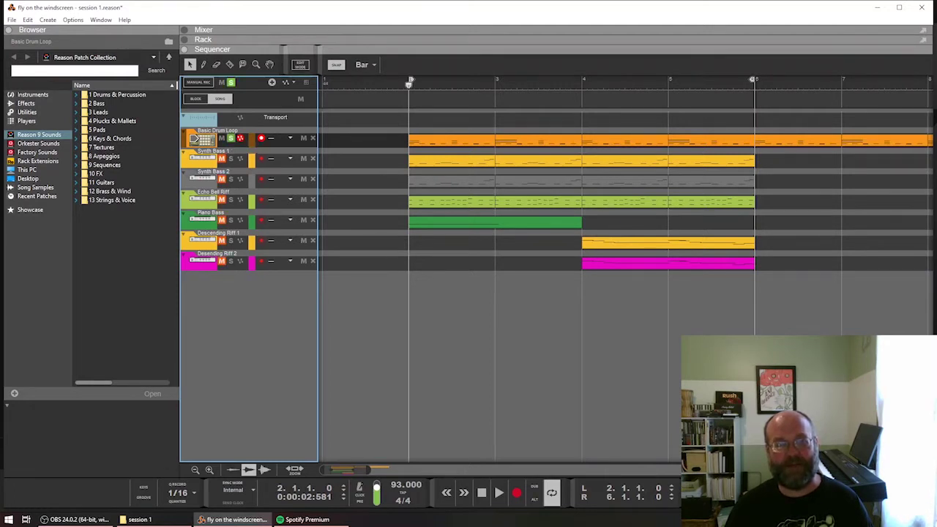
pyautogui.click(231, 139)
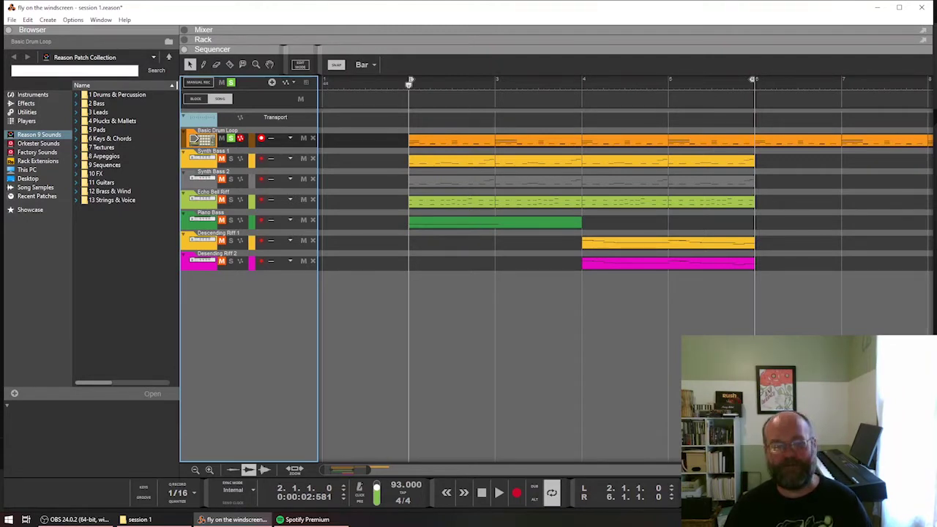
pyautogui.press('space')
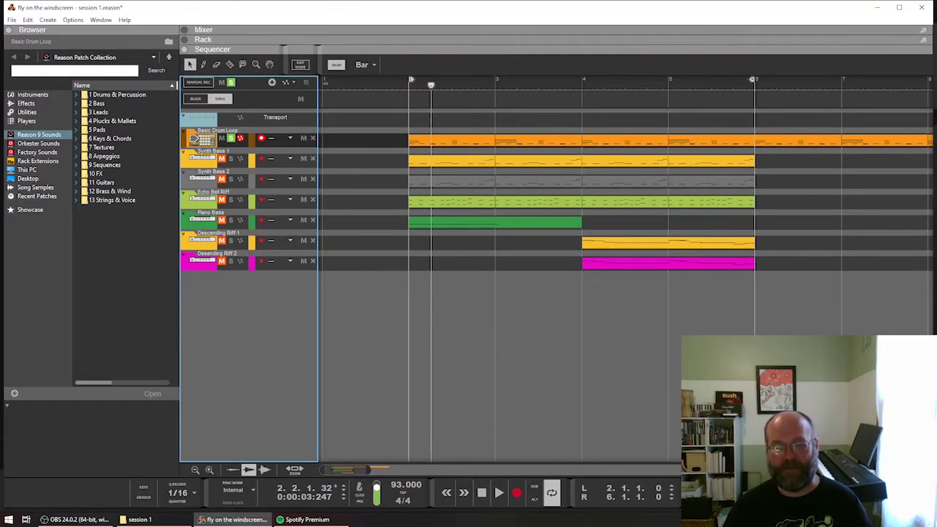
pyautogui.click(498, 492)
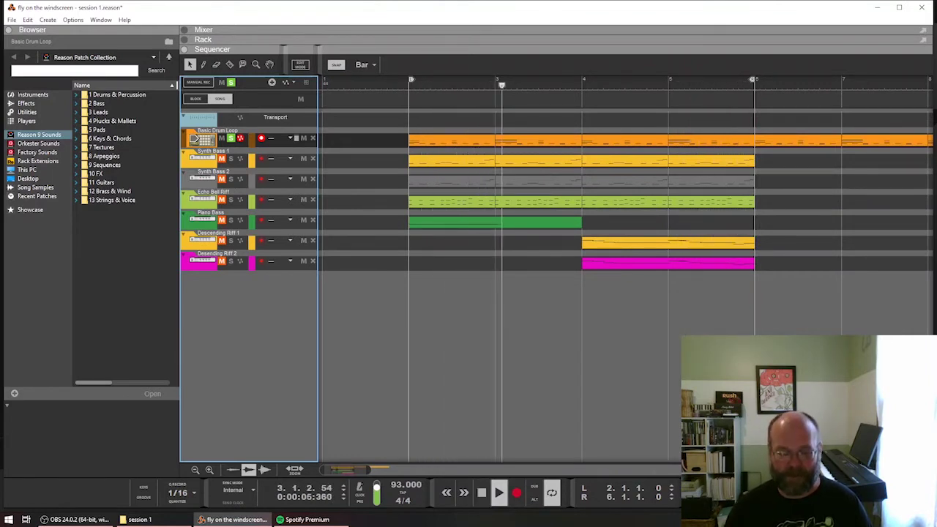
pyautogui.press('space')
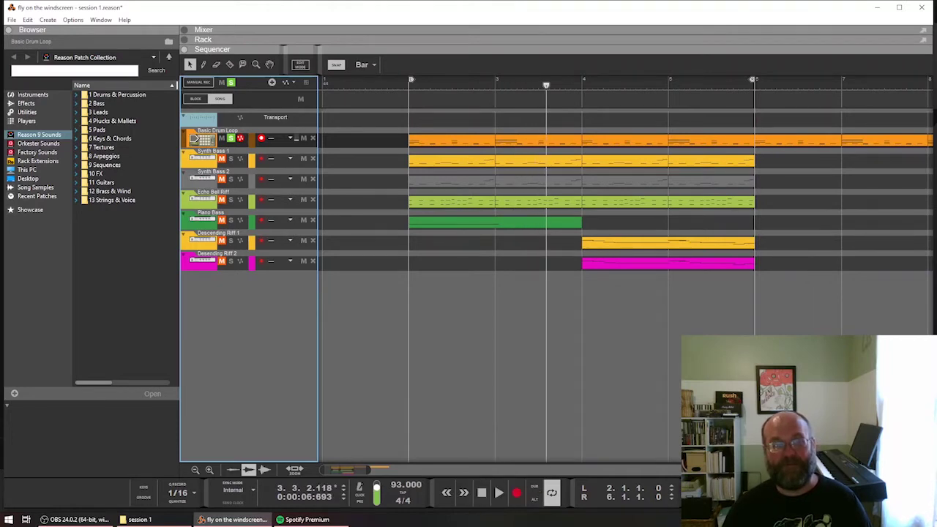
# Show the rack and audition the drum sounds on pads 1 to 8 of the Kong Drum Designer
pyautogui.click(409, 39)
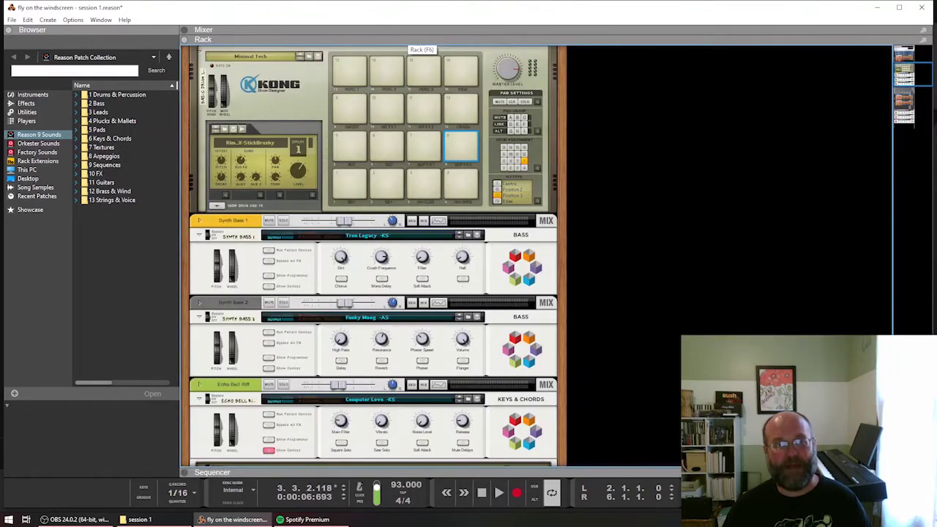
pyautogui.scroll(3, 373, 256)
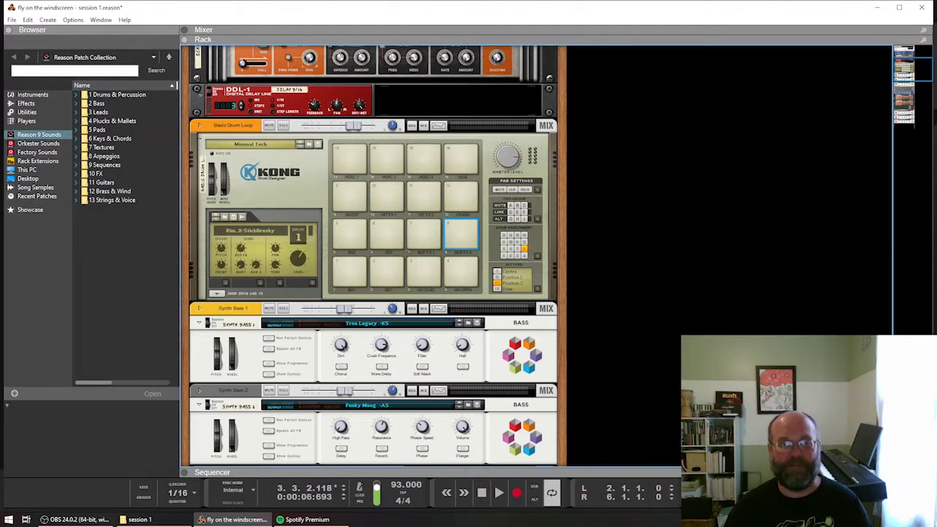
pyautogui.click(350, 274)
pyautogui.click(387, 274)
pyautogui.click(424, 274)
pyautogui.click(460, 273)
pyautogui.click(350, 235)
pyautogui.click(387, 235)
pyautogui.click(424, 235)
pyautogui.click(461, 235)
pyautogui.click(462, 235)
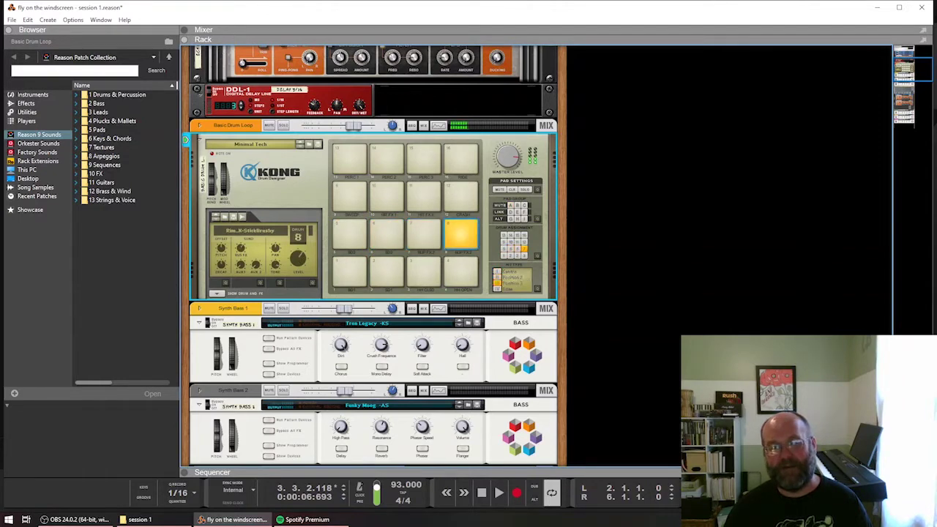
pyautogui.click(461, 235)
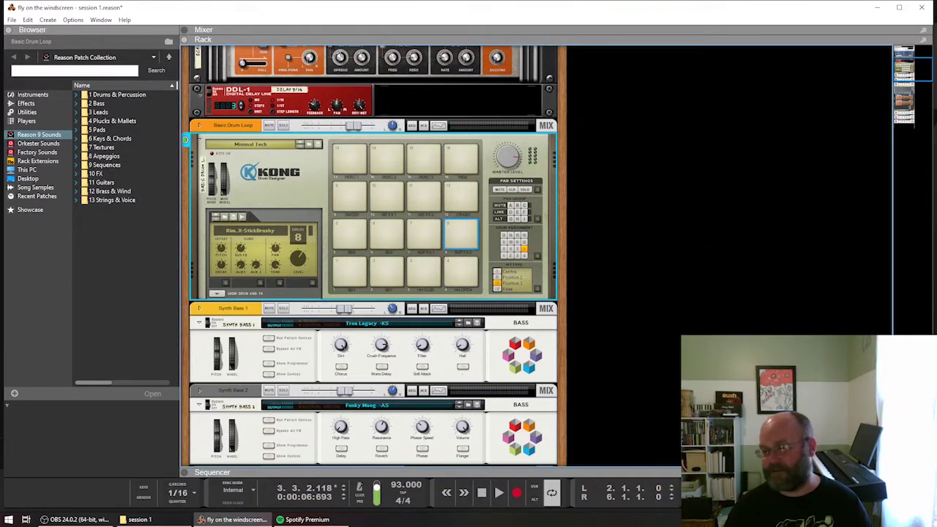
pyautogui.click(461, 235)
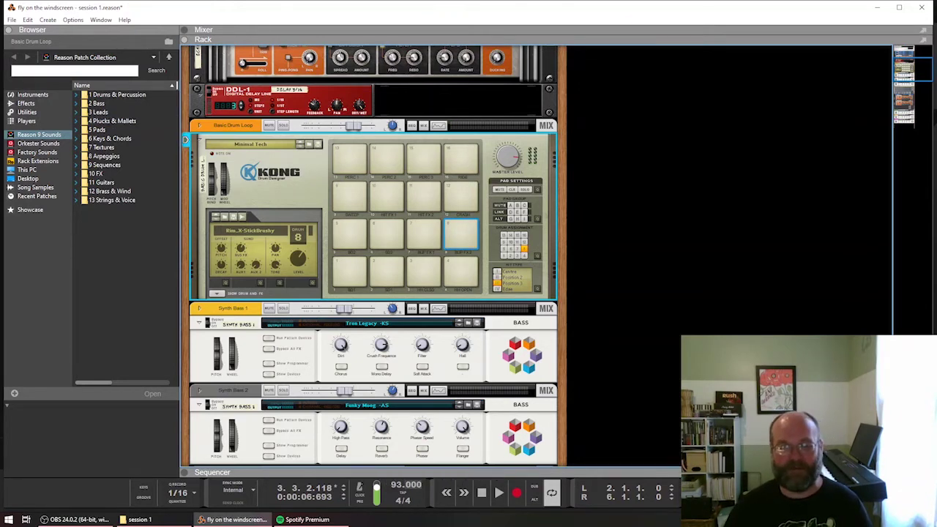
# Return to the sequencer, play the soloed drum loop and move the song position back to bar 2
pyautogui.press('F7')
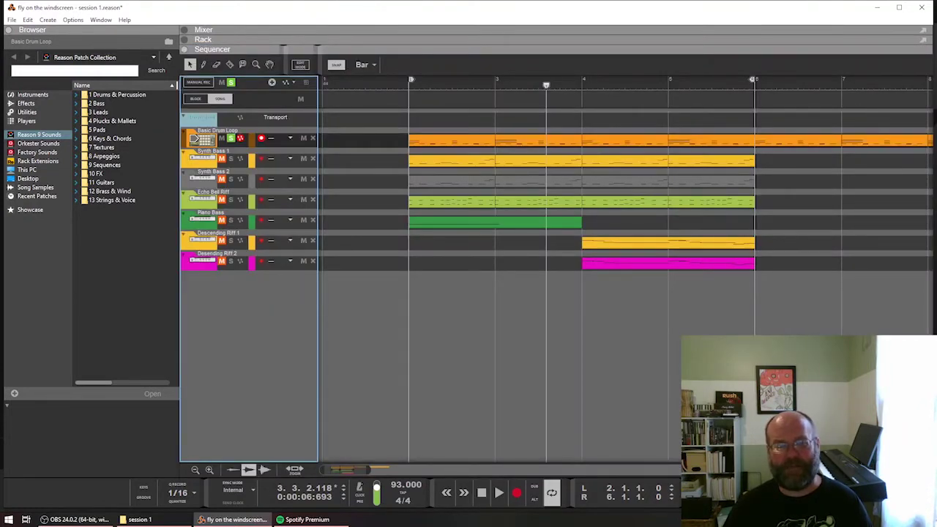
pyautogui.click(498, 492)
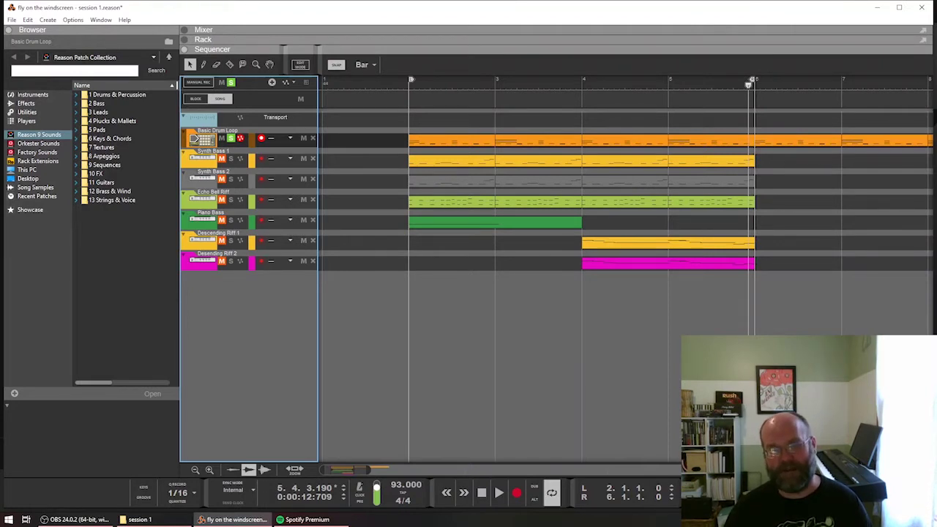
pyautogui.click(409, 84)
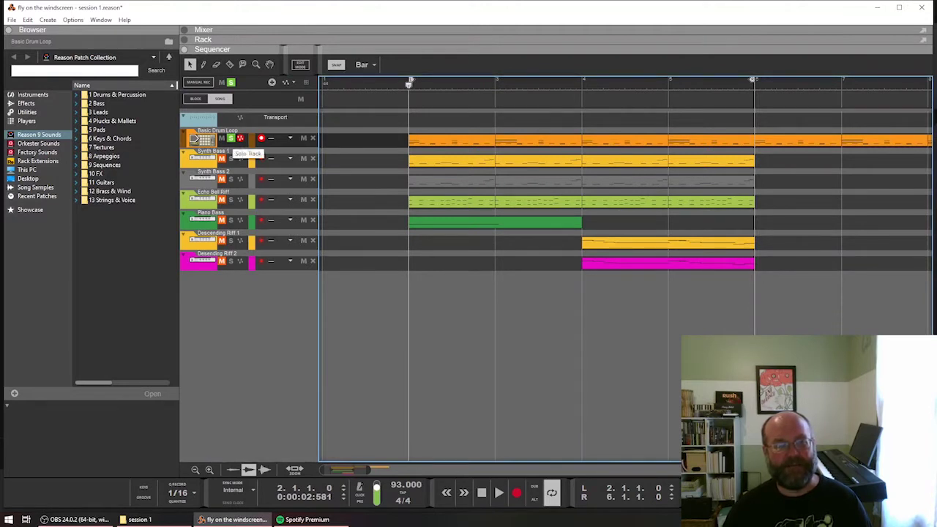
# Solo Synth Bass 2 instead of the Basic Drum Loop and make Synth Bass 2 the record-enabled keyboard input track
pyautogui.click(230, 138)
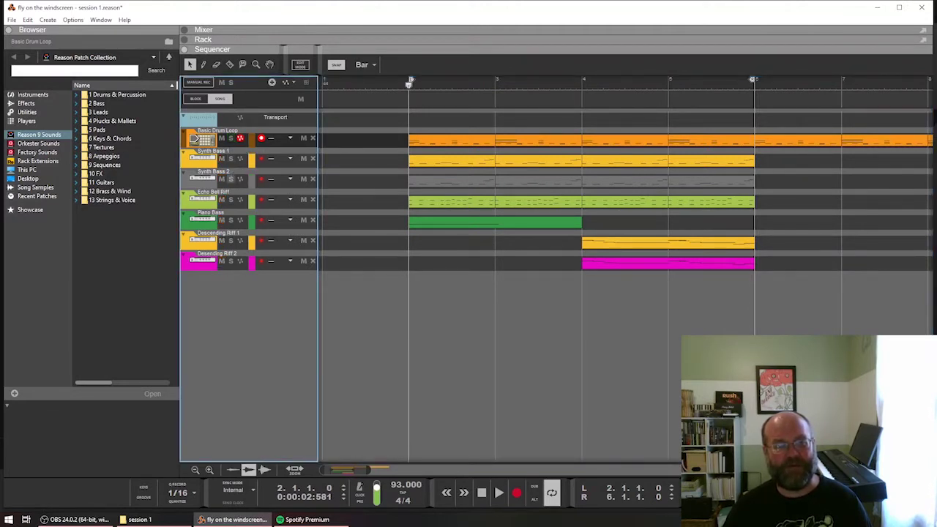
pyautogui.click(231, 179)
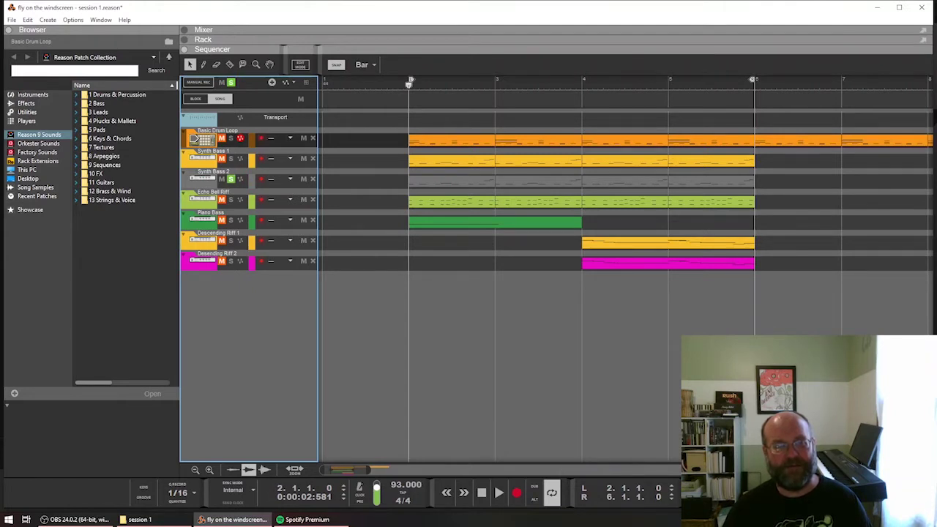
pyautogui.click(240, 139)
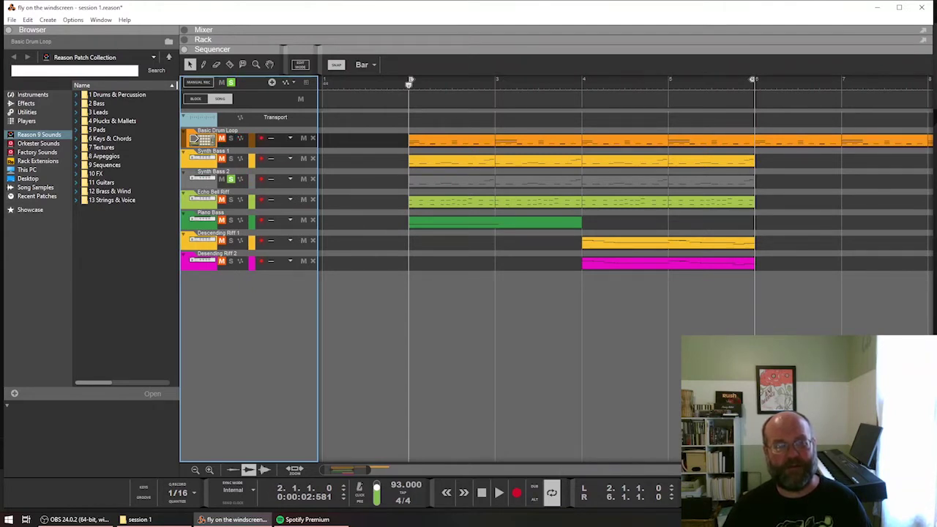
pyautogui.click(262, 158)
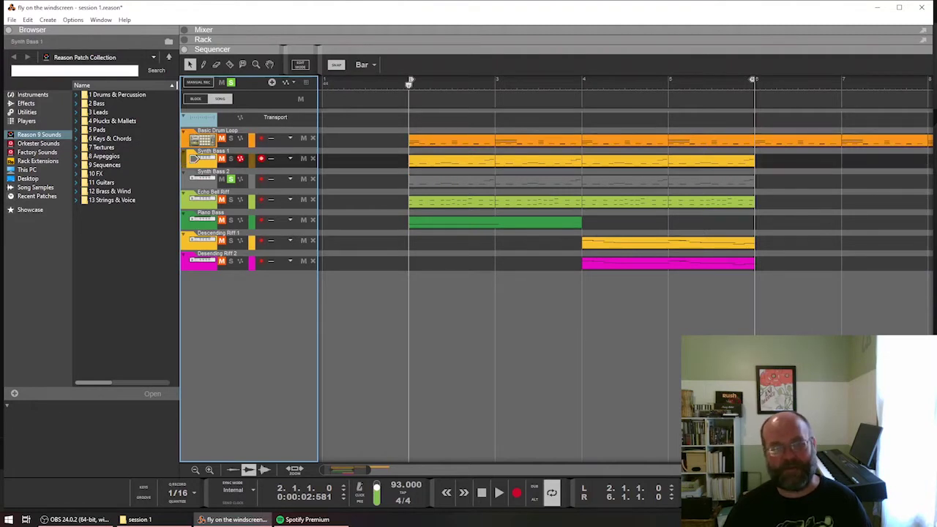
pyautogui.click(193, 178)
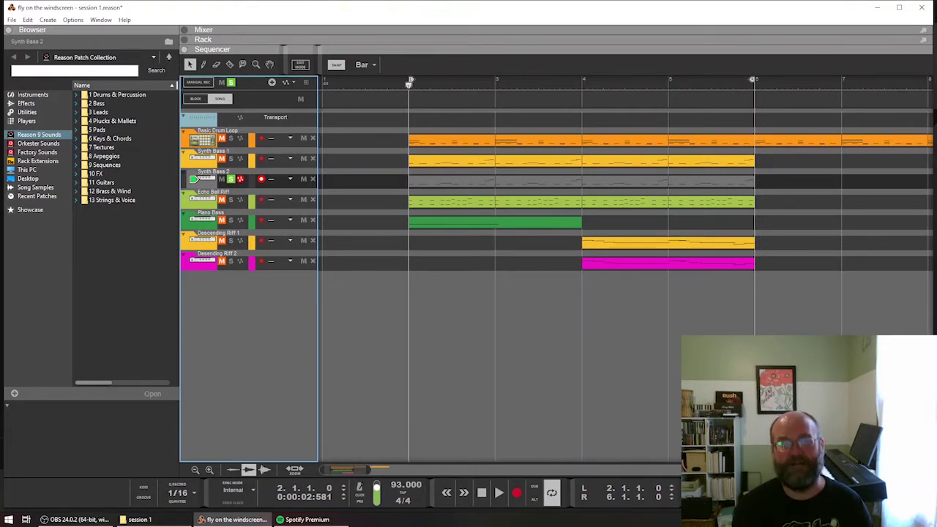
# Select Synth Bass 1 and play the loop, adding Synth Bass 1 and the Basic Drum Loop to the soloed tracks before stopping
pyautogui.click(200, 158)
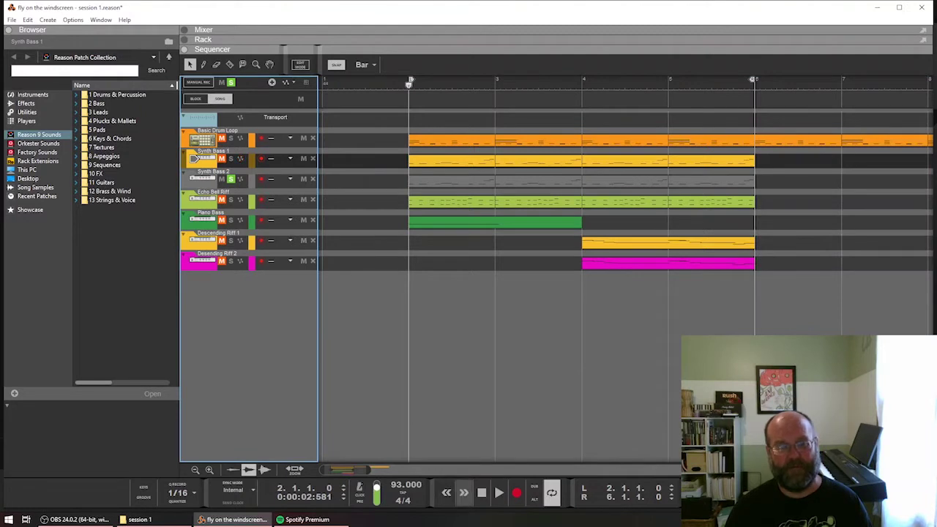
pyautogui.click(498, 493)
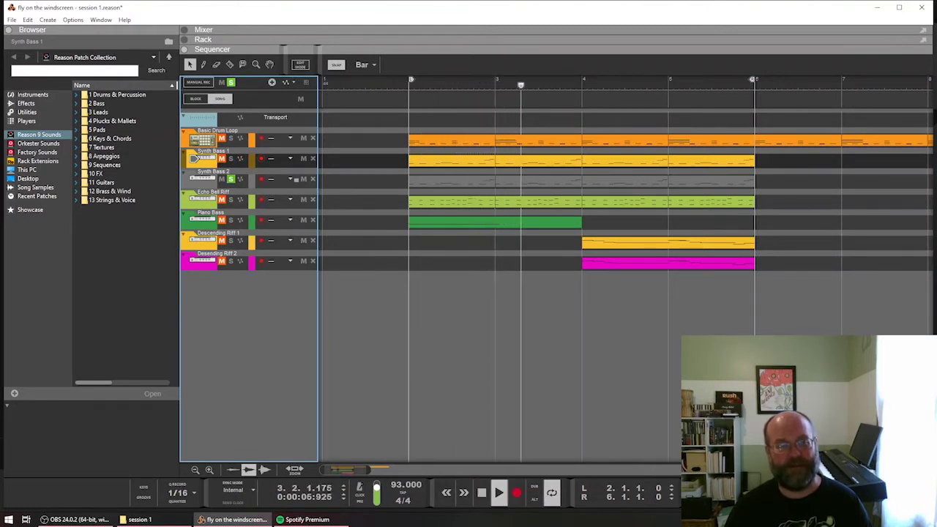
pyautogui.click(230, 159)
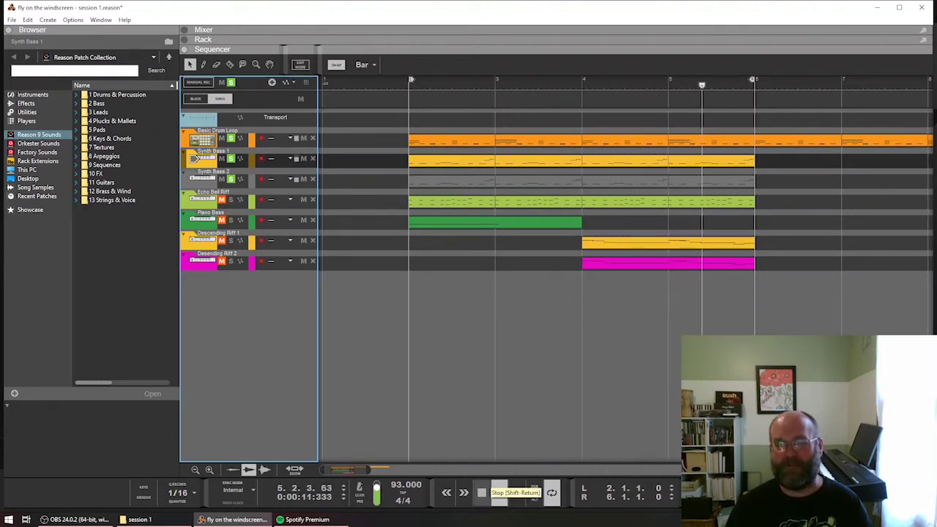
pyautogui.click(482, 491)
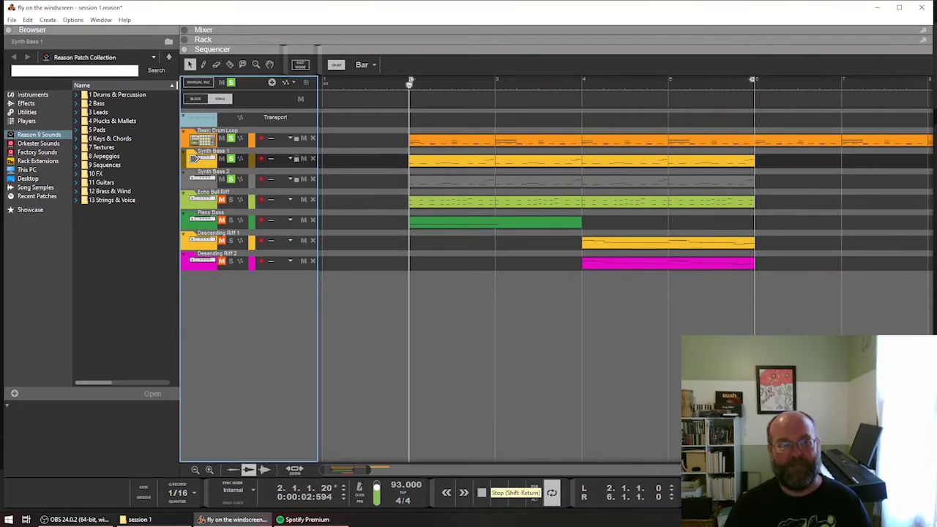
# Replace the drum and synth bass solos with a solo on Echo Bell Riff and select that track for keyboard input
pyautogui.click(231, 179)
pyautogui.click(230, 158)
pyautogui.click(231, 138)
pyautogui.click(231, 199)
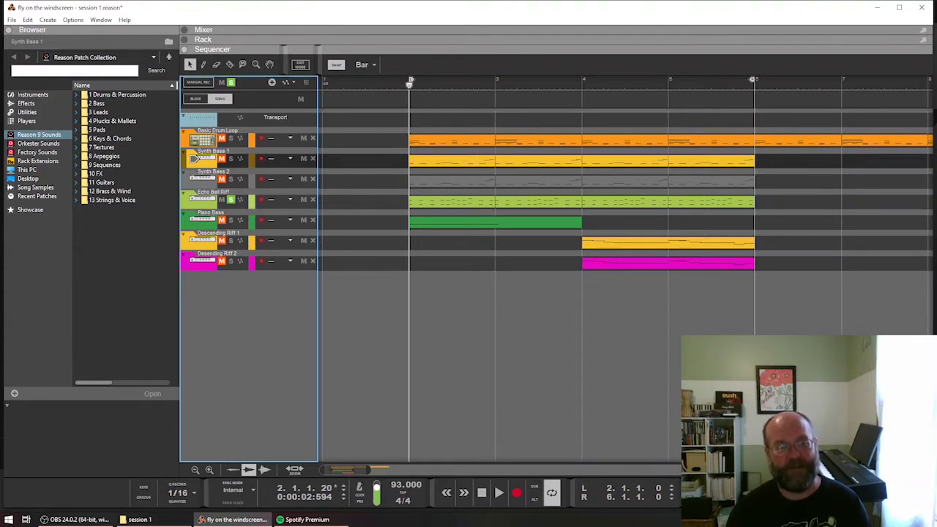
pyautogui.click(194, 199)
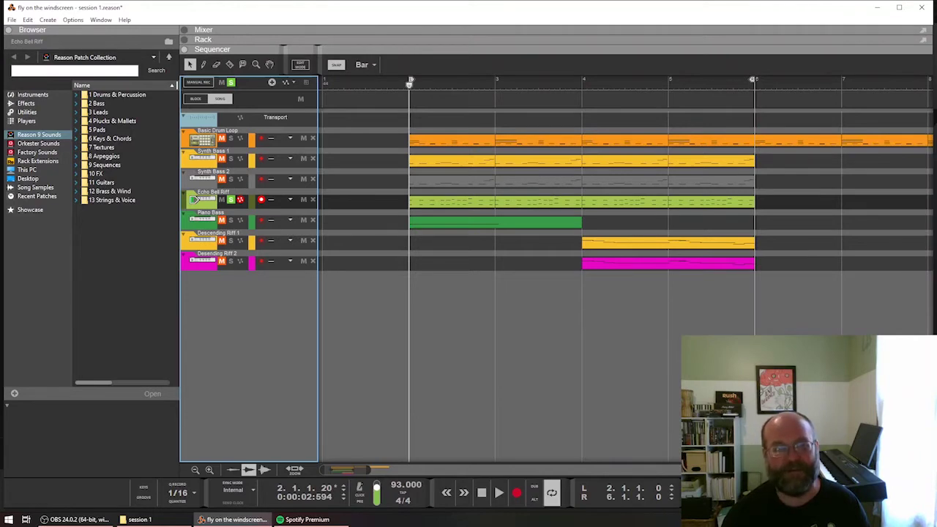
# Try raising the feedback of the Delay 3/16 Echo unit in the rack to 116%, and undo the feedback changes
pyautogui.click(227, 40)
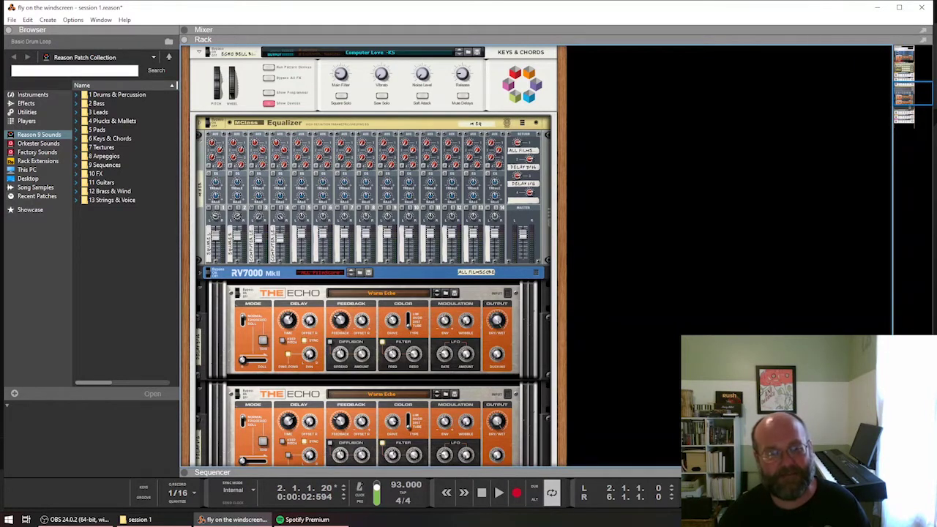
pyautogui.scroll(-1, 373, 256)
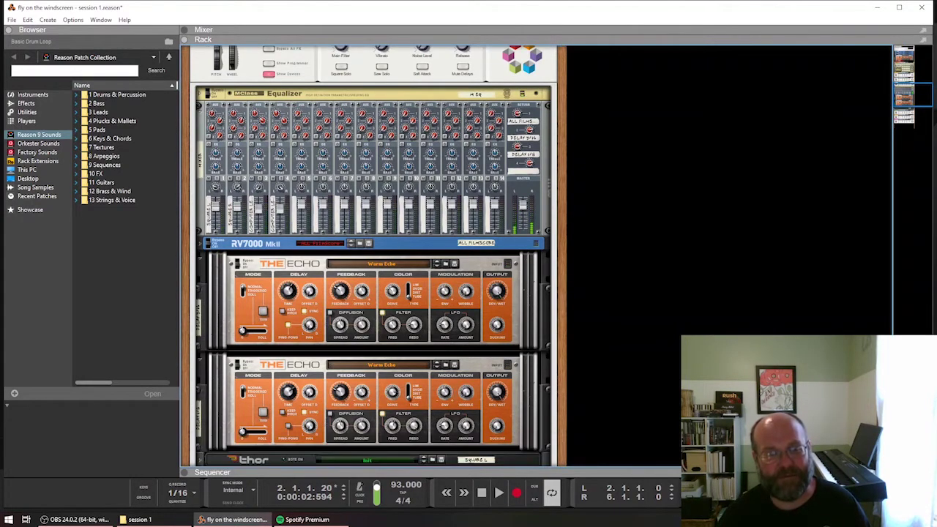
pyautogui.click(341, 295)
pyautogui.moveTo(340, 393); pyautogui.dragTo(337, 324)
pyautogui.moveTo(340, 292); pyautogui.dragTo(340, 263)
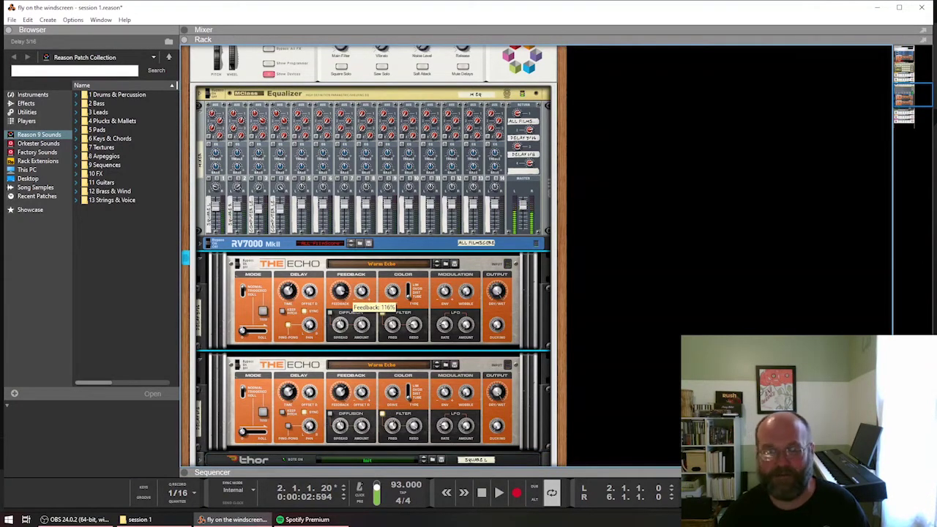
pyautogui.hotkey('ctrl', 'z')
pyautogui.hotkey('ctrl', 'z')
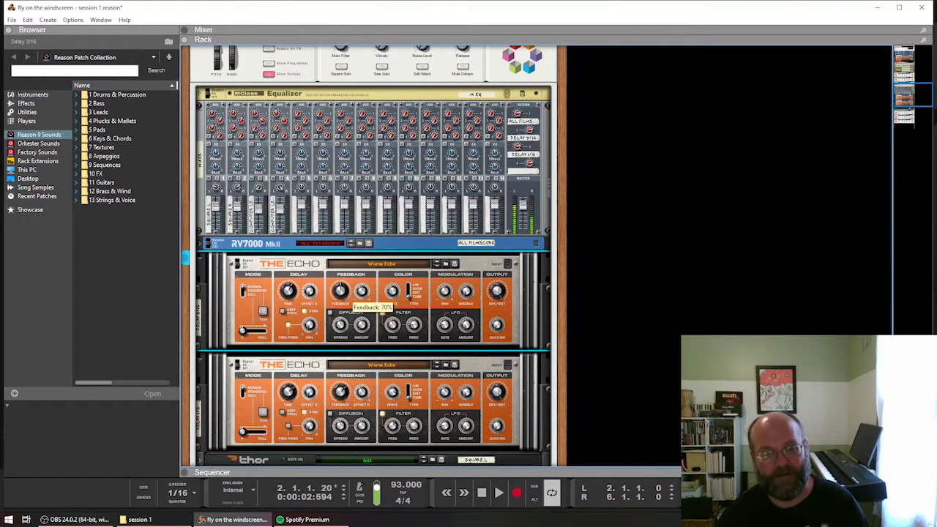
pyautogui.hotkey('ctrl', 'z')
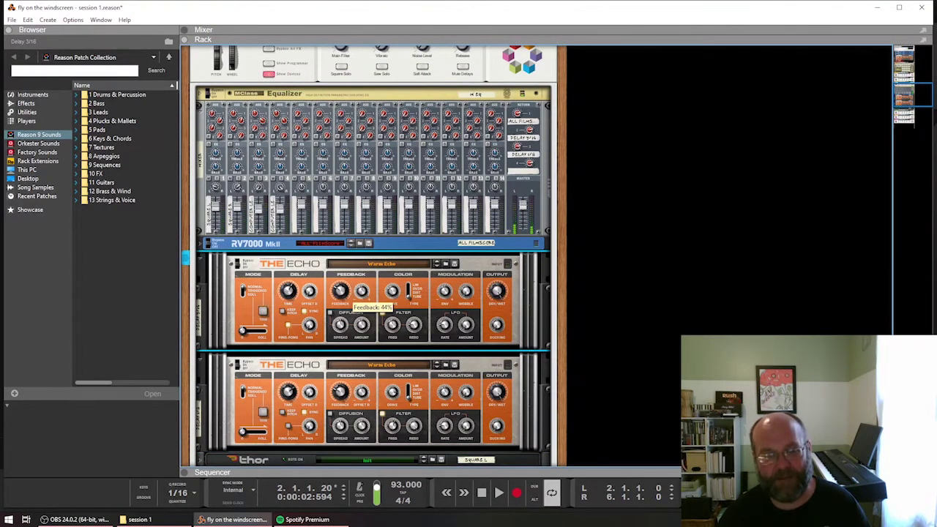
# Back in the sequencer, play Echo Bell Riff alone, and replay it with the drum loop and both synth basses soloed
pyautogui.press('F7')
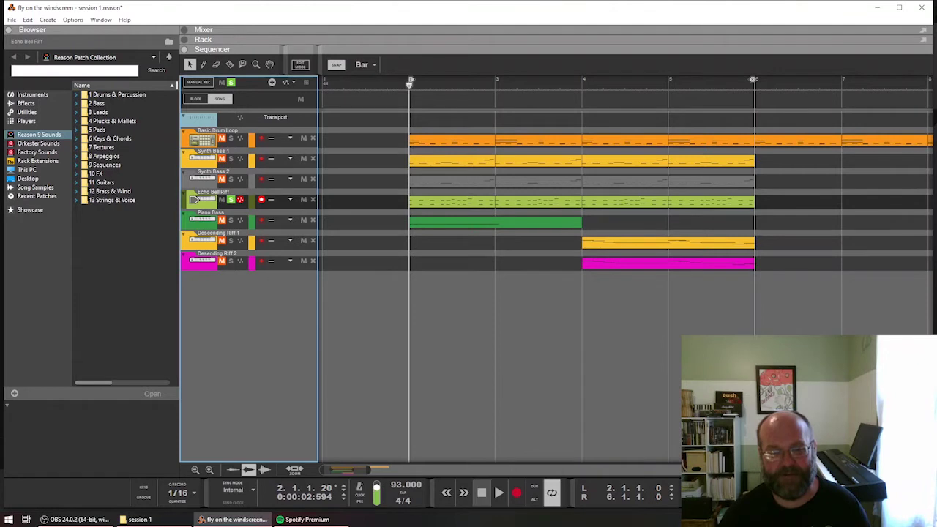
pyautogui.click(499, 493)
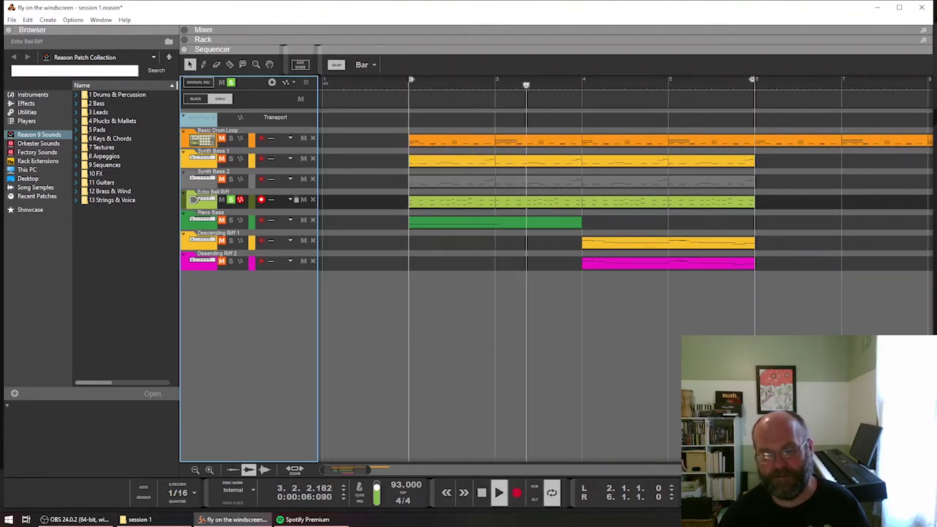
pyautogui.click(482, 491)
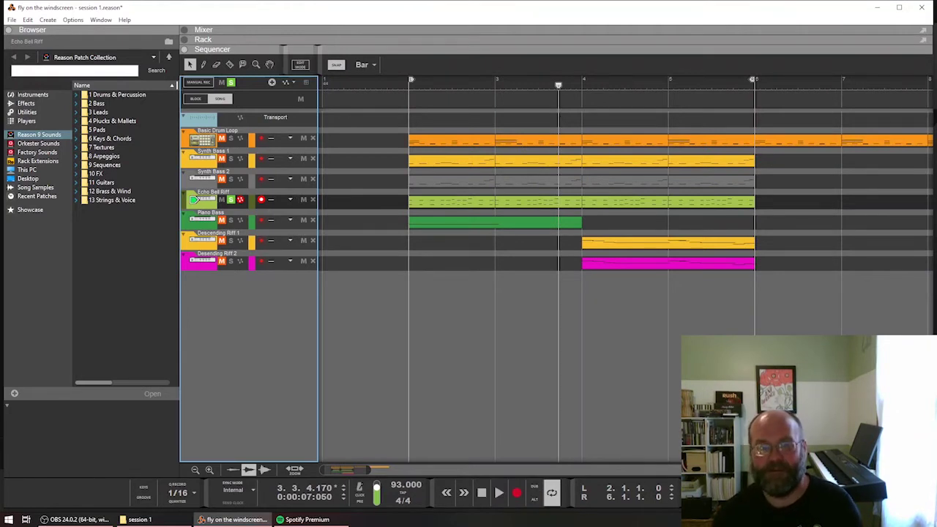
pyautogui.click(497, 492)
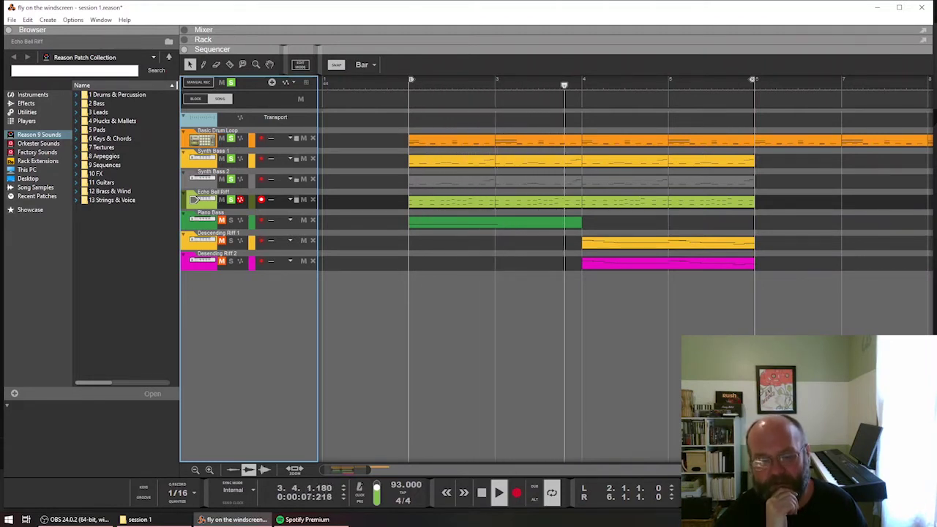
# Stop playback, select Piano Bass and add it to the soloed tracks, and play the loop from bar 2
pyautogui.click(482, 492)
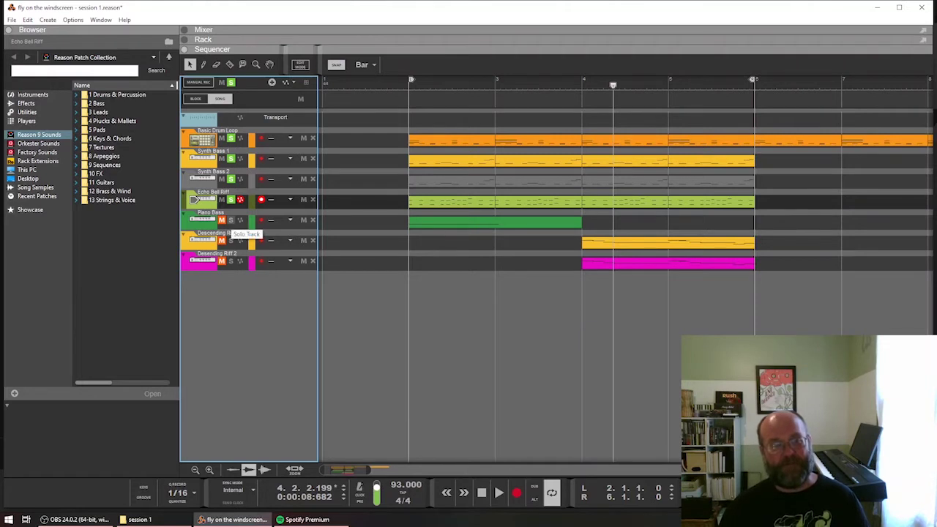
pyautogui.click(241, 218)
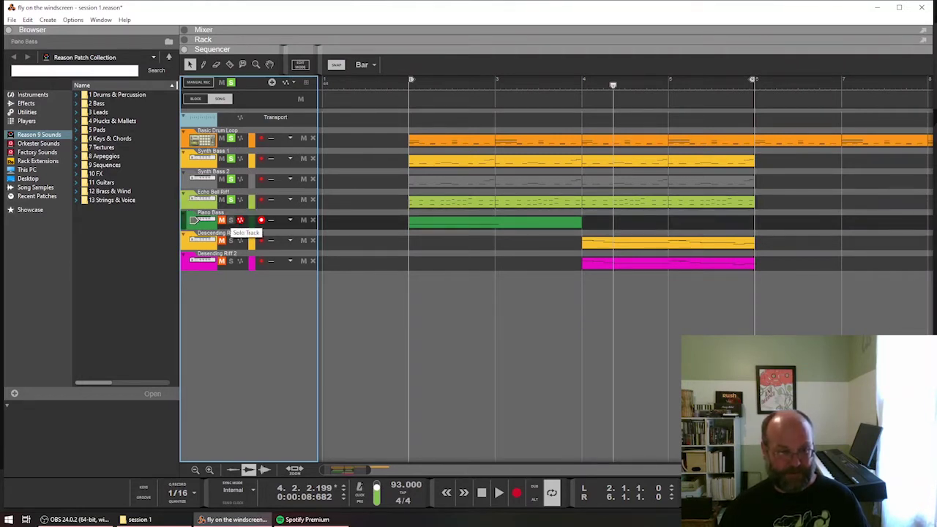
pyautogui.click(231, 220)
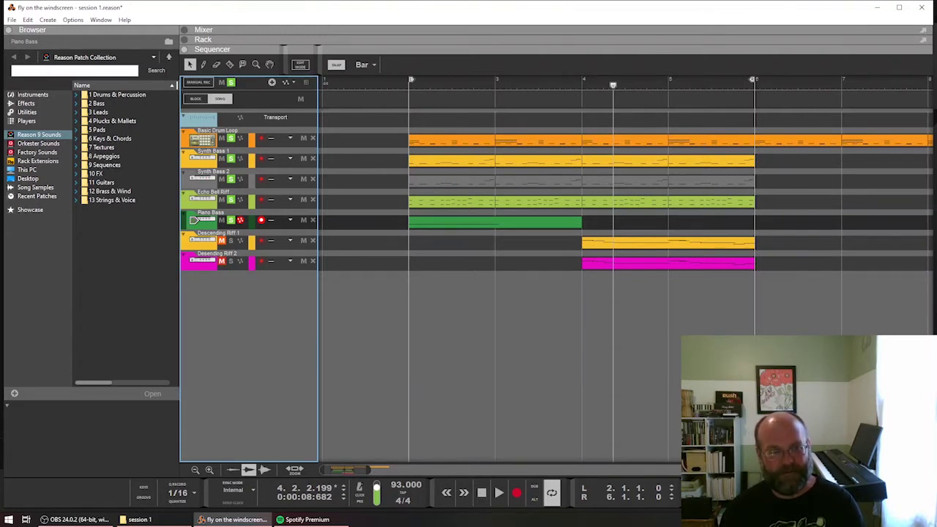
pyautogui.click(409, 85)
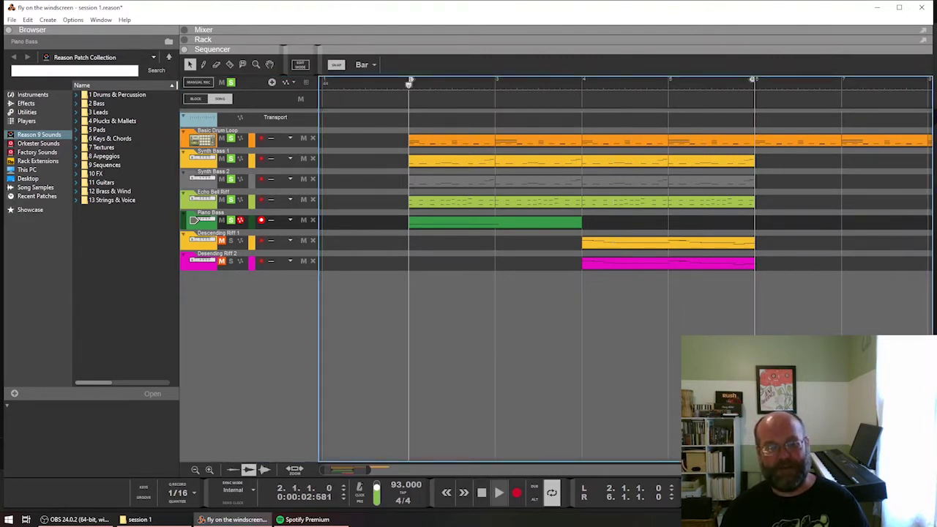
pyautogui.click(499, 492)
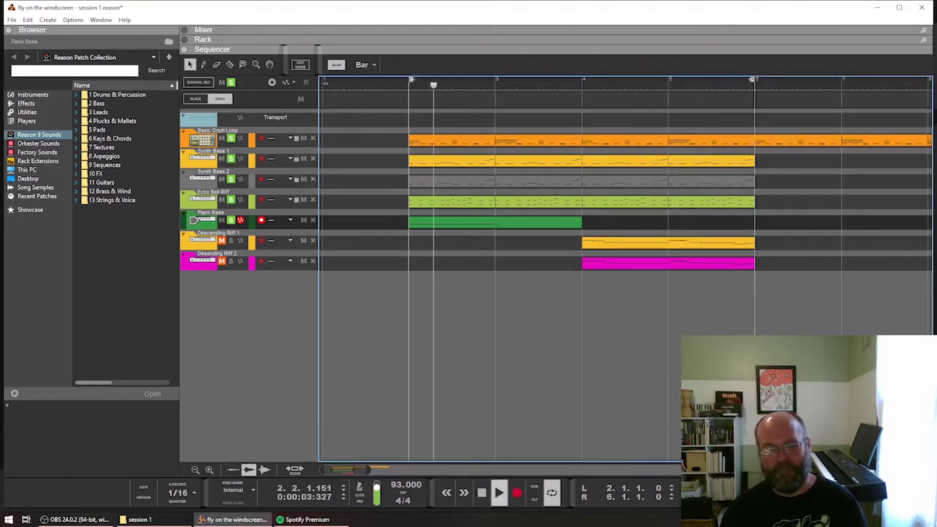
pyautogui.click(482, 492)
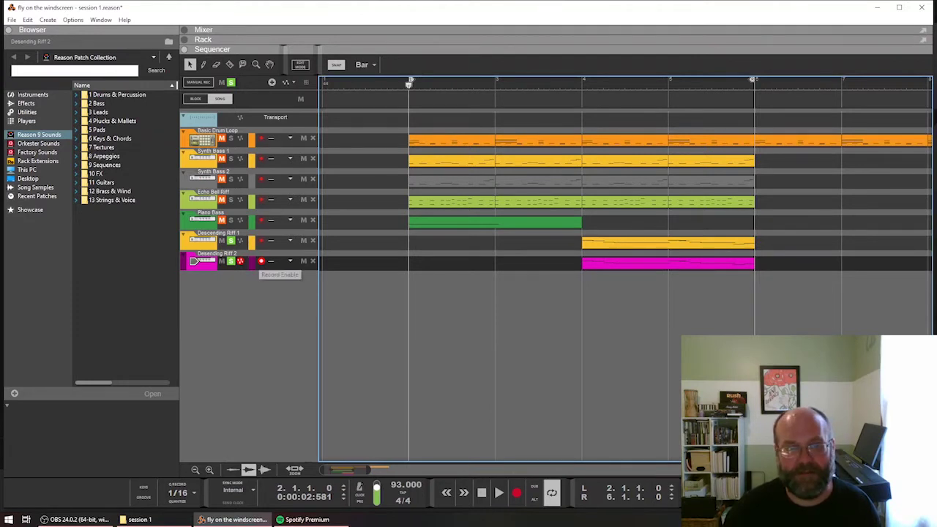
# Select Descending Riff 1, play the two soloed descending riffs from bar 4, and clear the solos to hear all tracks together
pyautogui.click(193, 239)
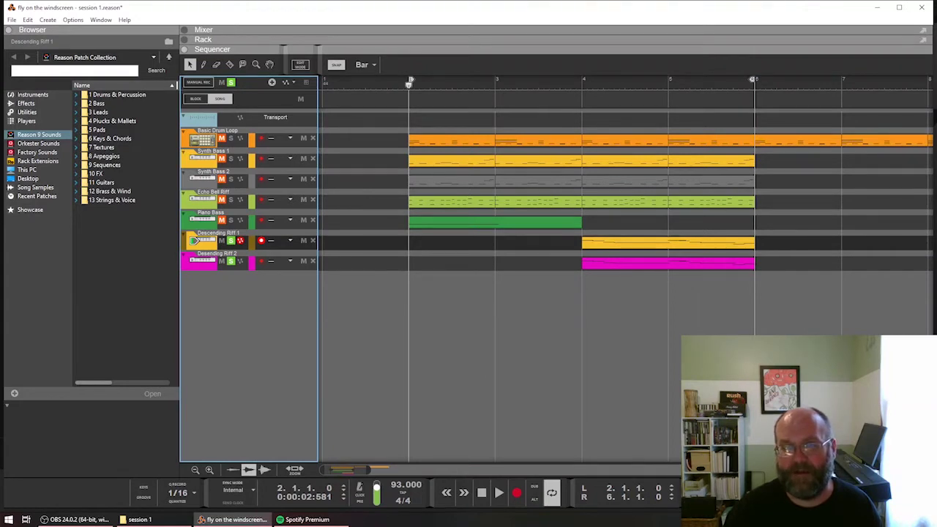
pyautogui.click(582, 84)
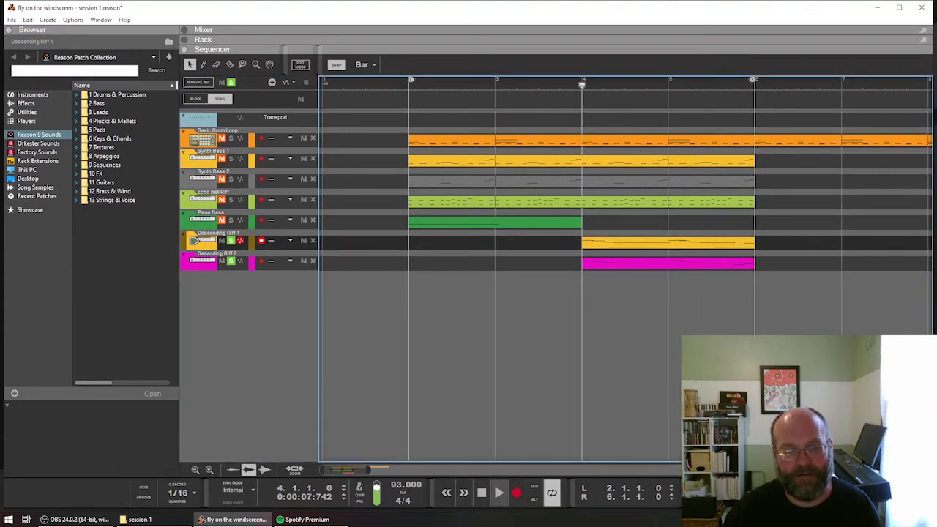
pyautogui.click(498, 492)
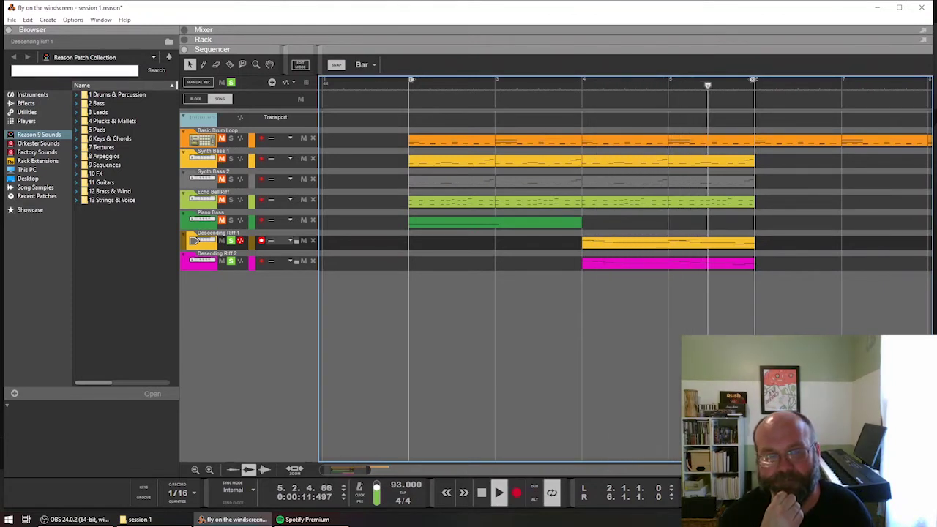
pyautogui.click(230, 241)
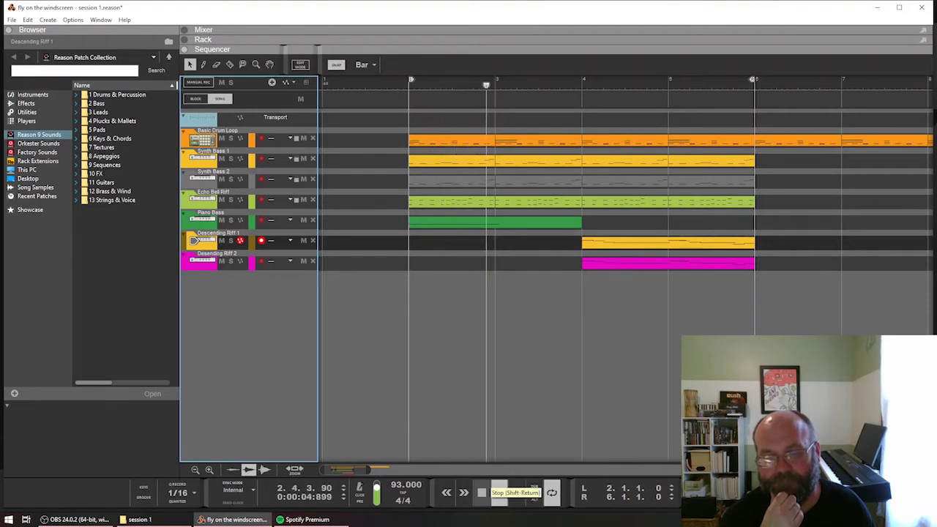
pyautogui.click(499, 492)
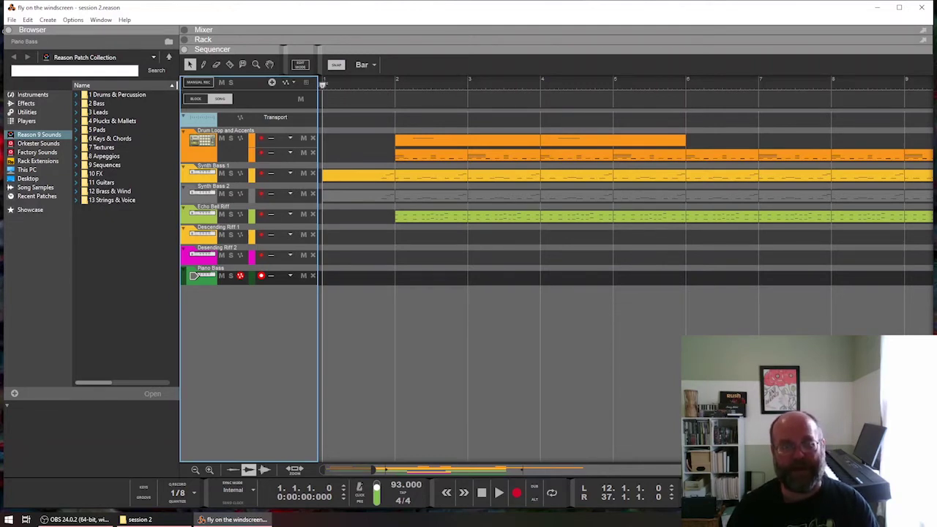
# In session 2, select the Drum Loop and Accents track and play the arrangement briefly from bar 1
pyautogui.hscroll(10, 626, 220)
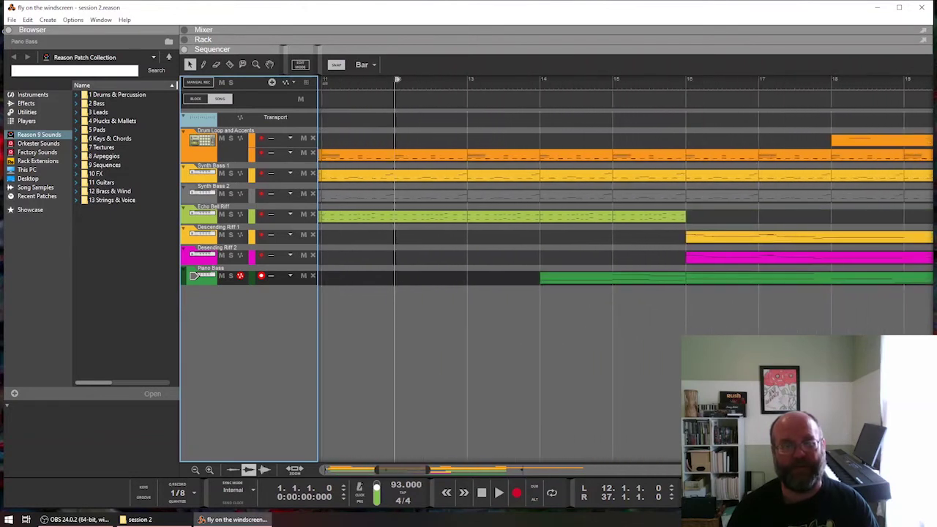
pyautogui.hscroll(-10, 626, 220)
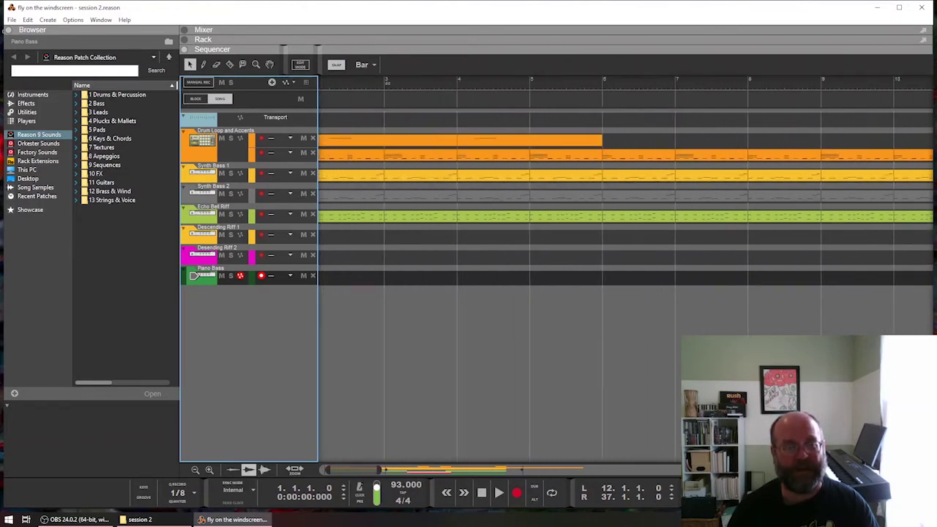
pyautogui.hscroll(-2, 626, 219)
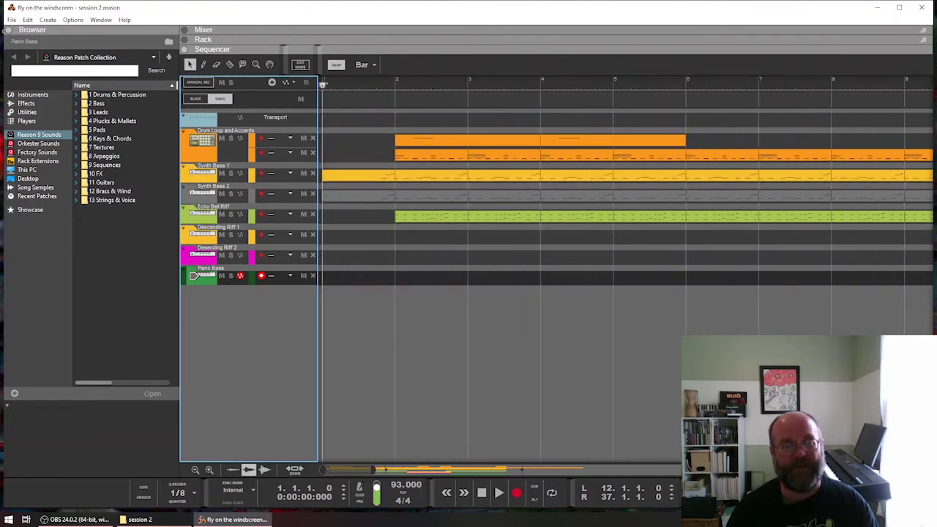
pyautogui.click(196, 139)
pyautogui.press('space')
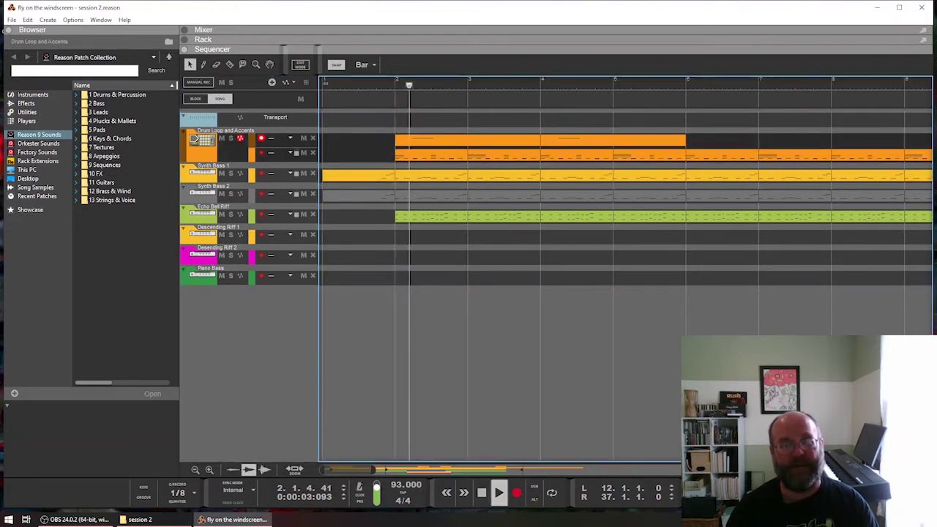
pyautogui.press('space')
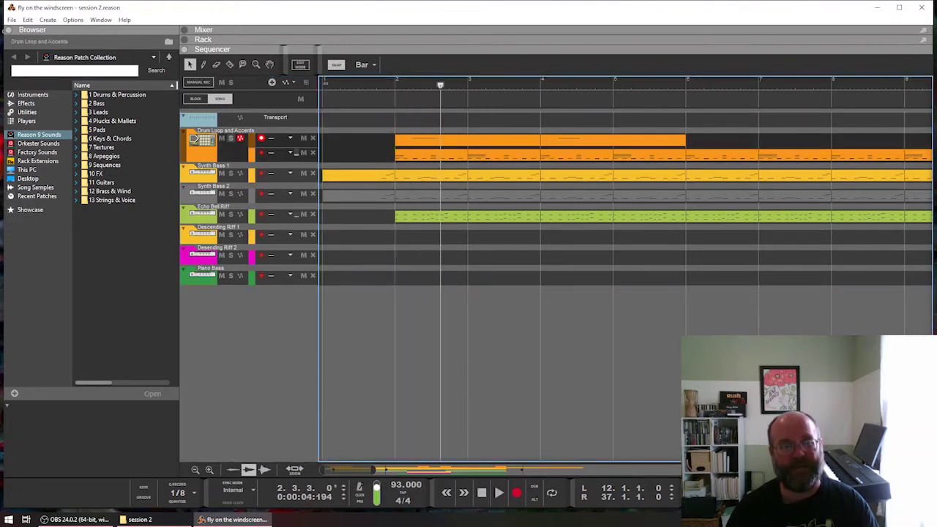
# Solo Drum Loop and Accents, play it from bar 2, and clear the solo
pyautogui.click(231, 138)
pyautogui.click(395, 85)
pyautogui.press('space')
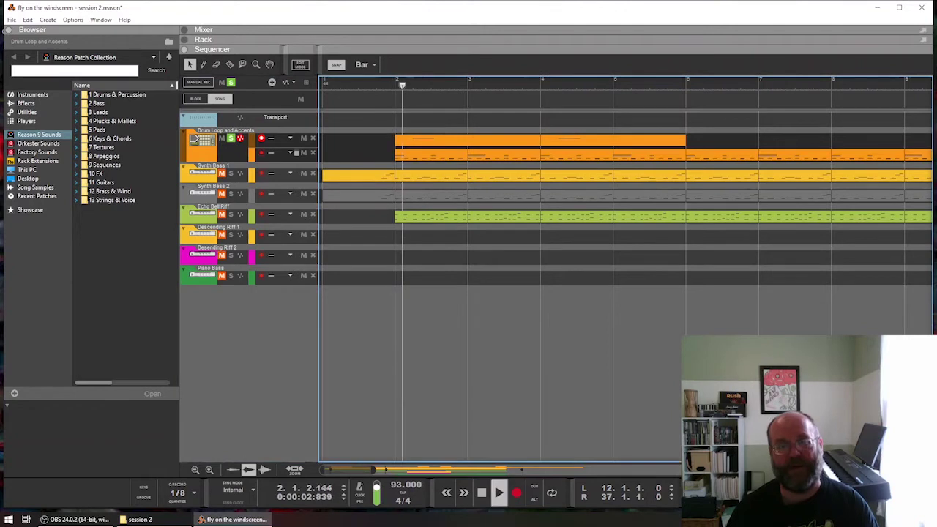
pyautogui.press('space')
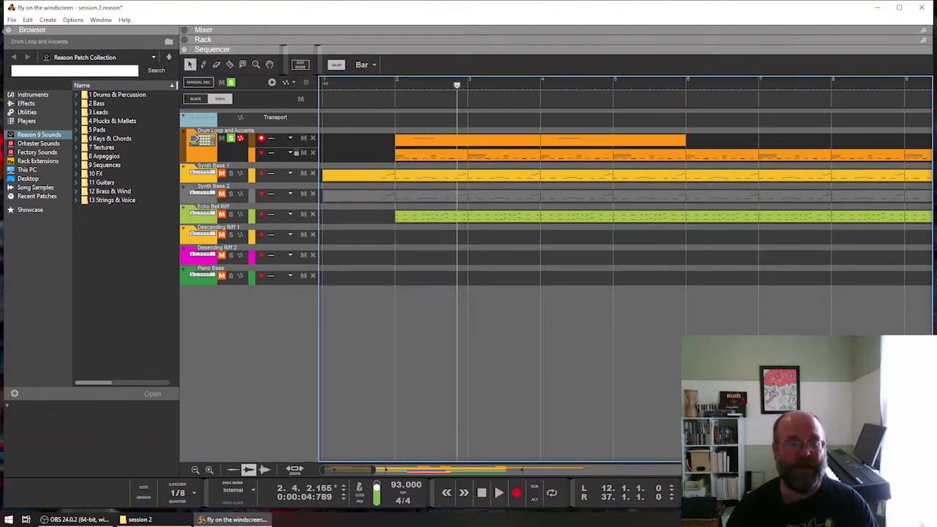
pyautogui.click(230, 139)
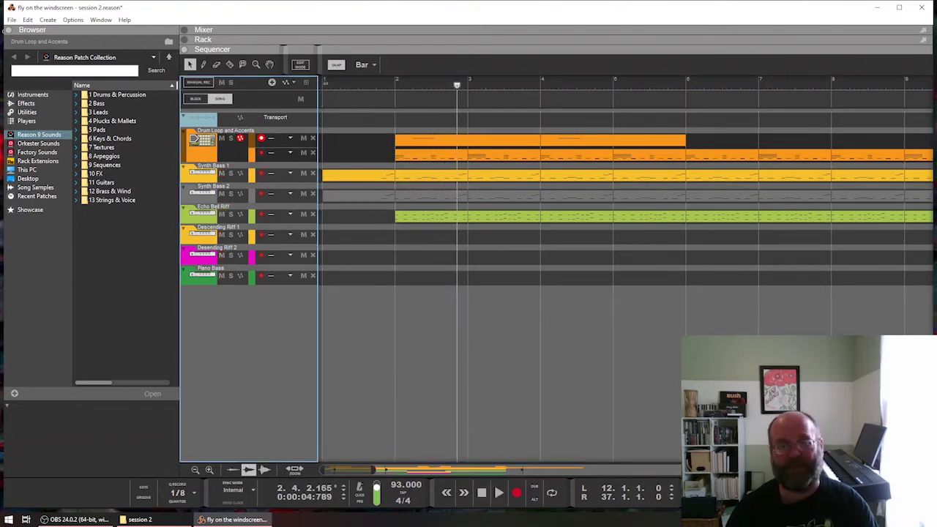
# Play the full arrangement from bar 16, where the two descending riffs enter, and stop before bar 18
pyautogui.press('KP_0')
pyautogui.press('KP_0')
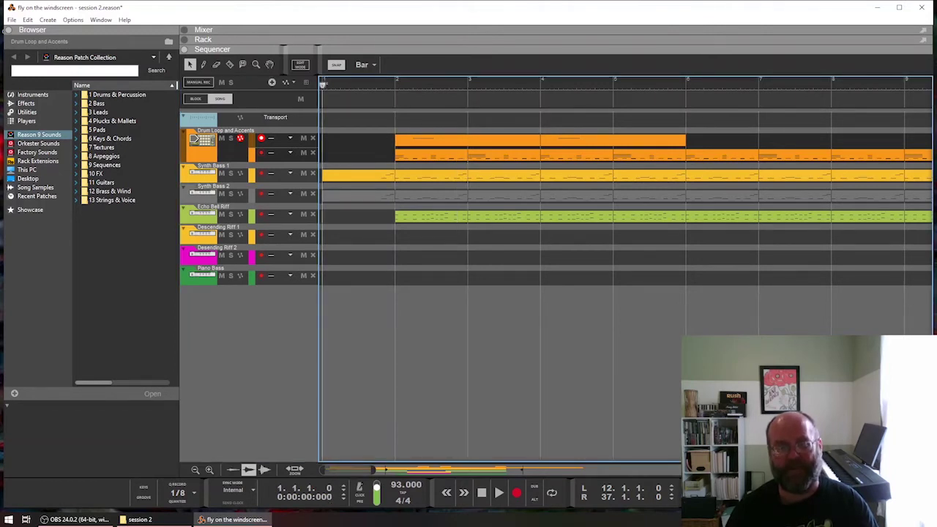
pyautogui.hscroll(3, 626, 268)
pyautogui.hscroll(-2, 625, 269)
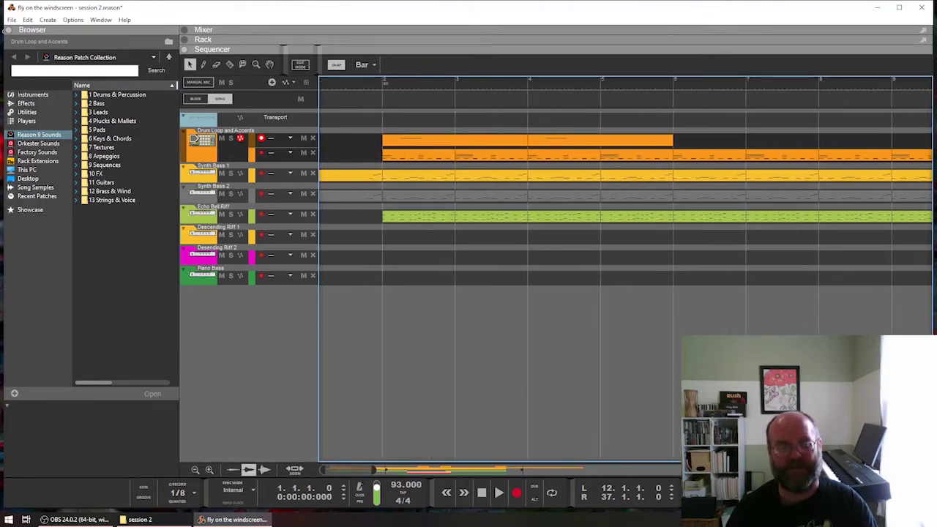
pyautogui.hscroll(15, 625, 268)
pyautogui.moveTo(419, 470); pyautogui.dragTo(412, 470)
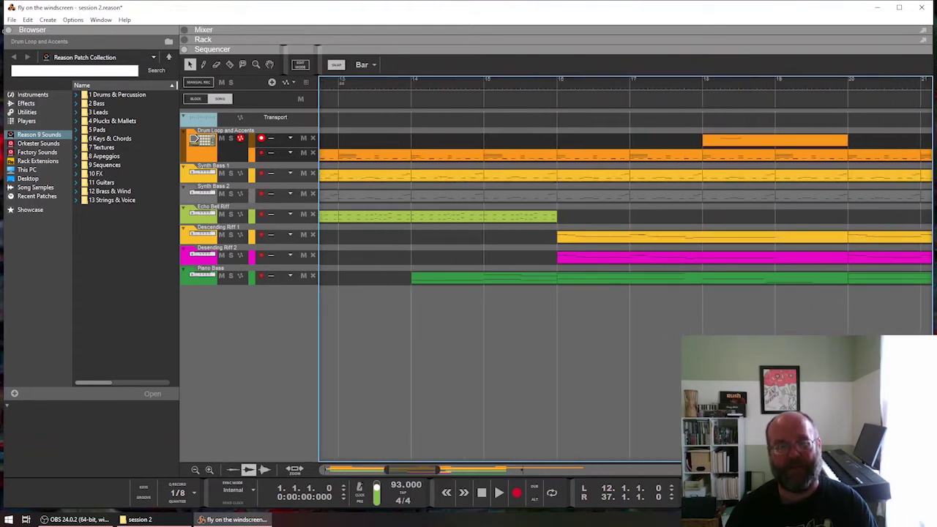
pyautogui.click(557, 82)
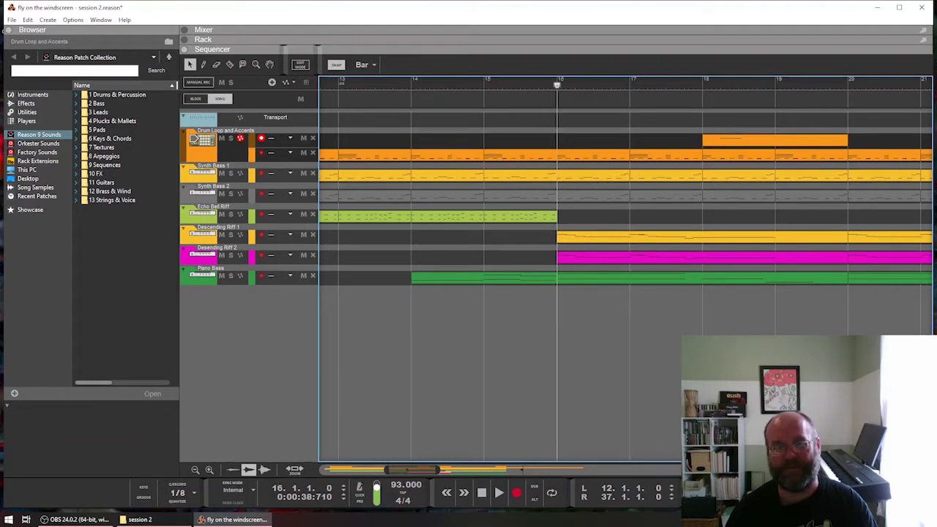
pyautogui.press('space')
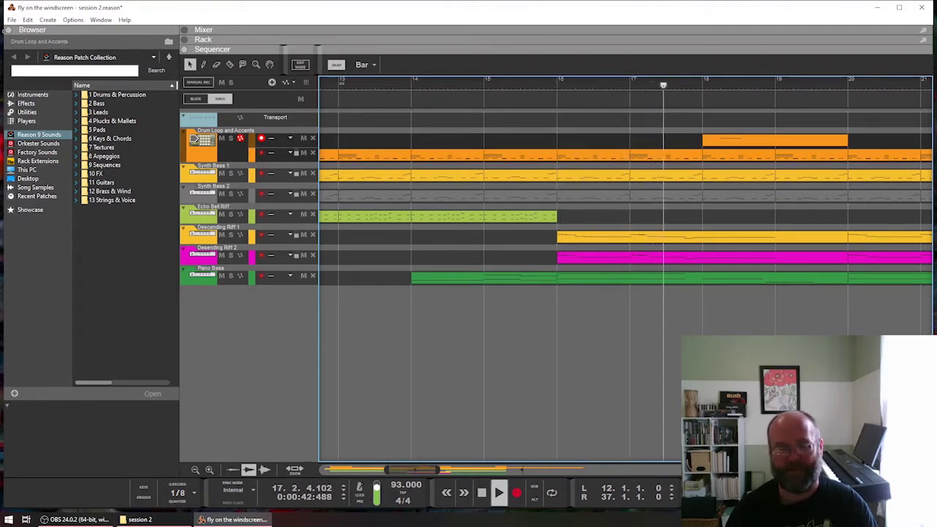
pyautogui.press('space')
# Play the section from bar 32 with the drum accents and stop at bar 34, where the synth basses end
pyautogui.hscroll(3, 626, 269)
pyautogui.hscroll(5, 626, 268)
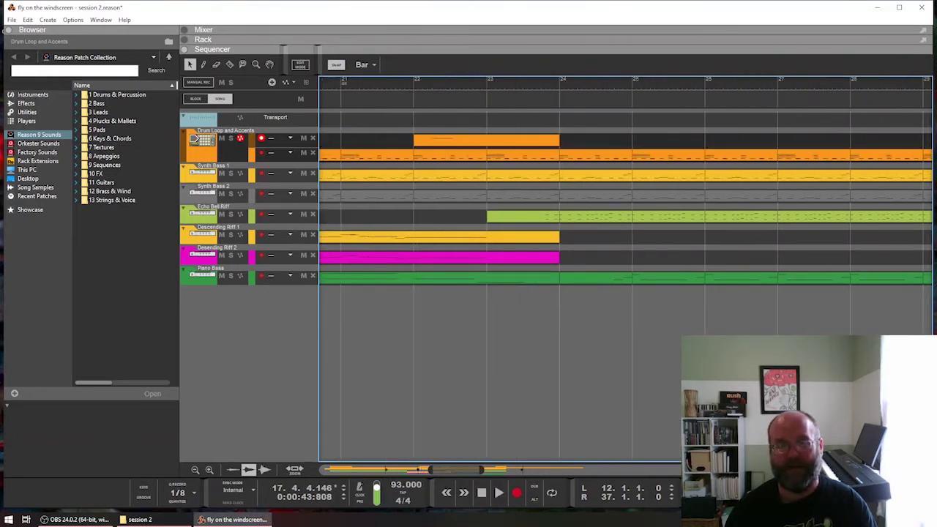
pyautogui.hscroll(7, 626, 268)
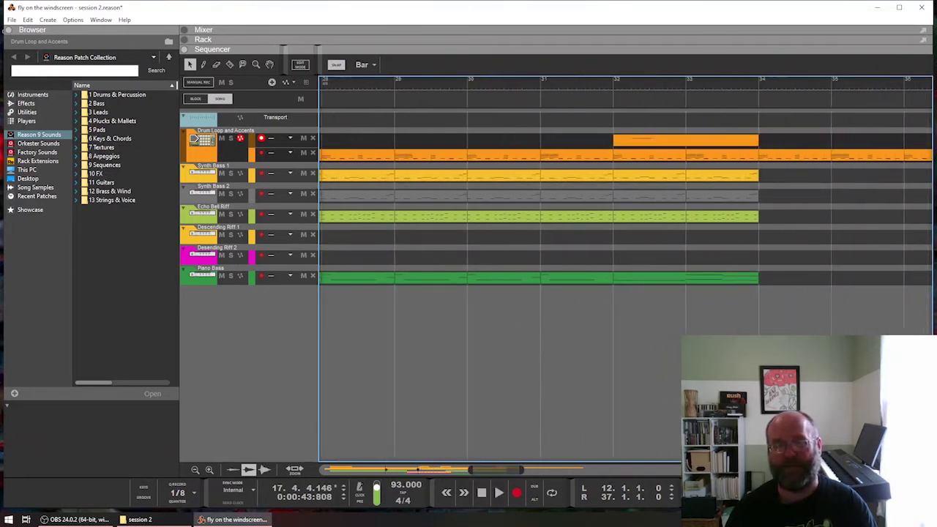
pyautogui.click(614, 83)
pyautogui.press('space')
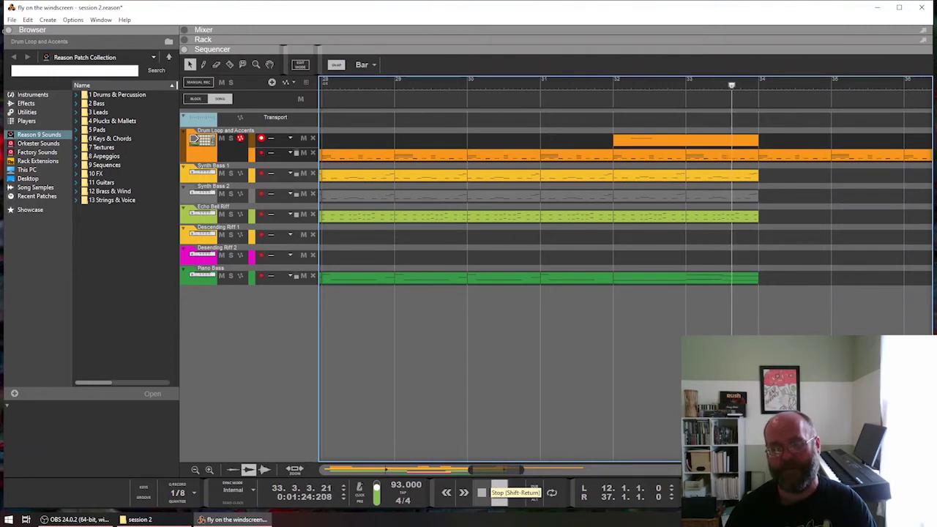
pyautogui.click(498, 492)
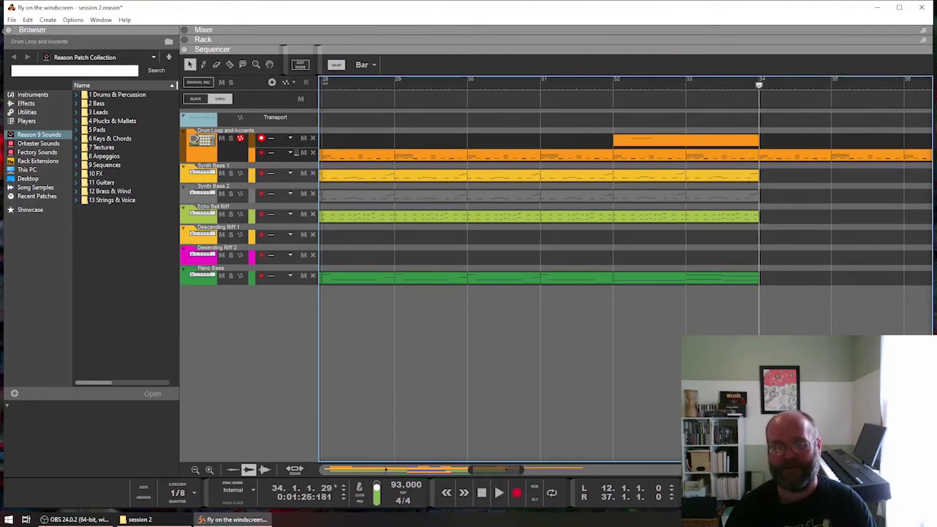
# Examine the session 2 arrangement across its bars, comparing where the accents, riffs and Piano Bass clips enter and end
pyautogui.moveTo(496, 469)
pyautogui.mouseDown()
pyautogui.moveTo(347, 469)
pyautogui.moveTo(504, 469)
pyautogui.mouseUp()
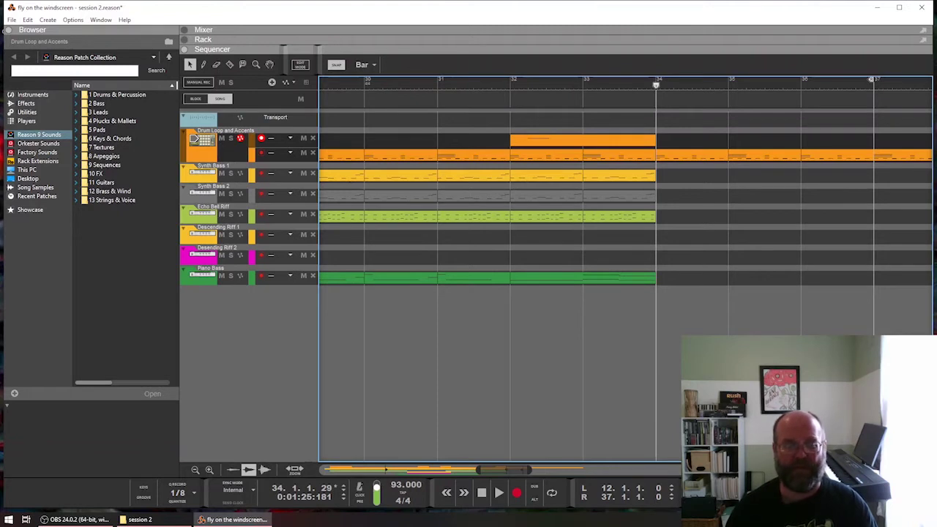
pyautogui.hscroll(-11, 626, 268)
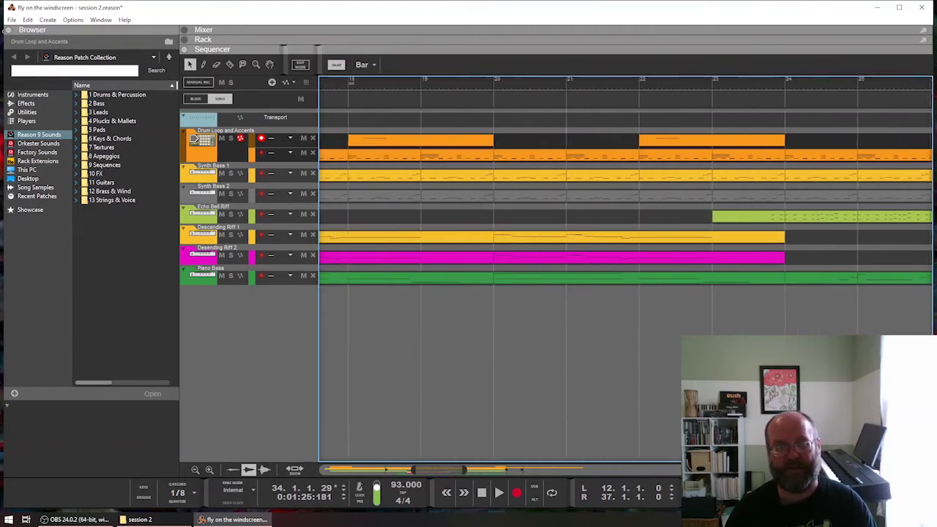
pyautogui.hscroll(-3, 626, 269)
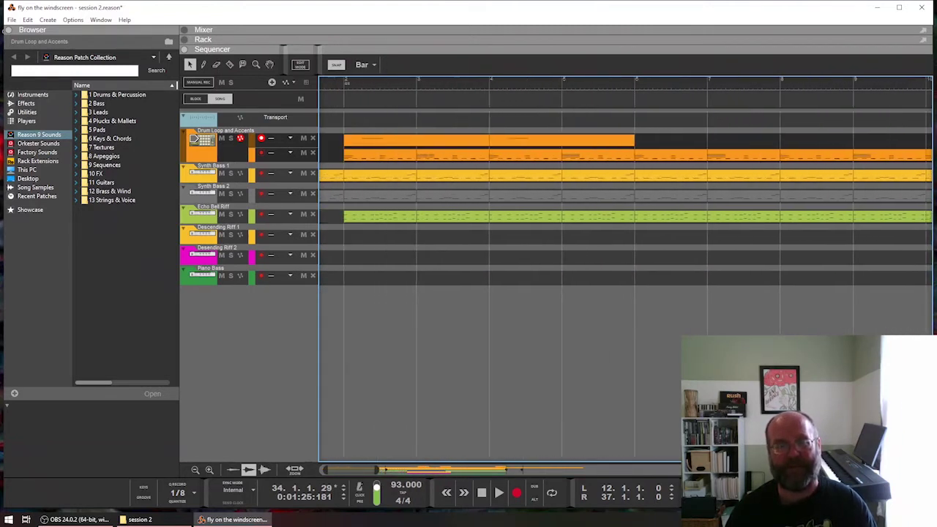
pyautogui.hscroll(6, 625, 269)
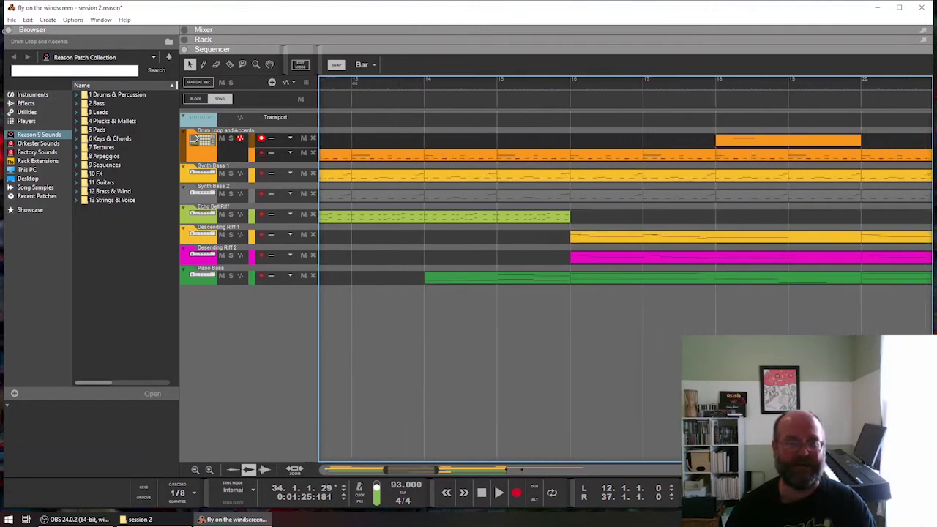
pyautogui.hscroll(4, 626, 268)
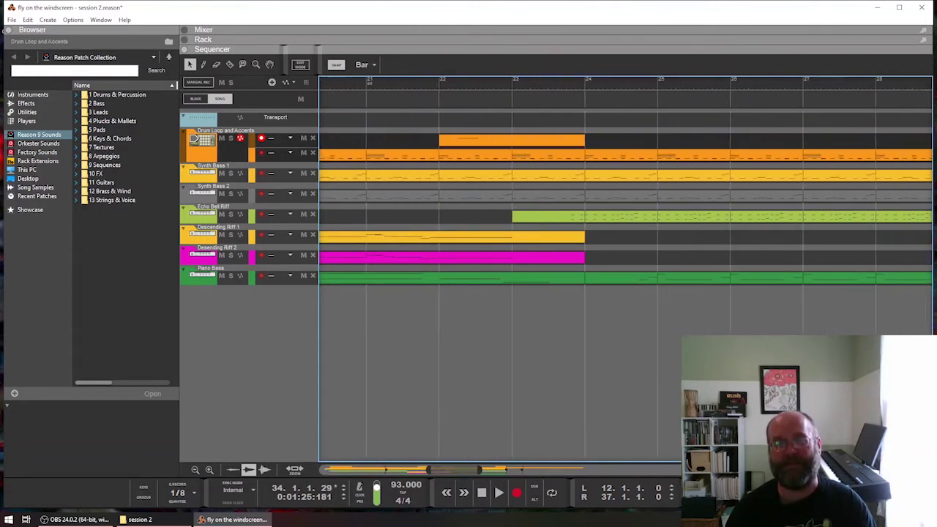
pyautogui.hscroll(2, 626, 269)
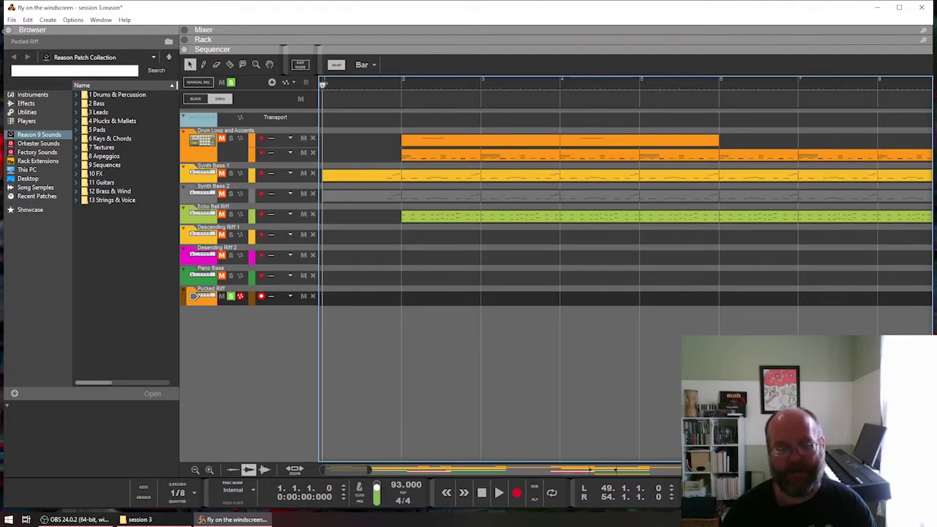
# Examine the session 3 arrangement from start to end, comparing where the riffs, Piano Bass and Pucked Riff clips enter and end
pyautogui.hscroll(20, 625, 271)
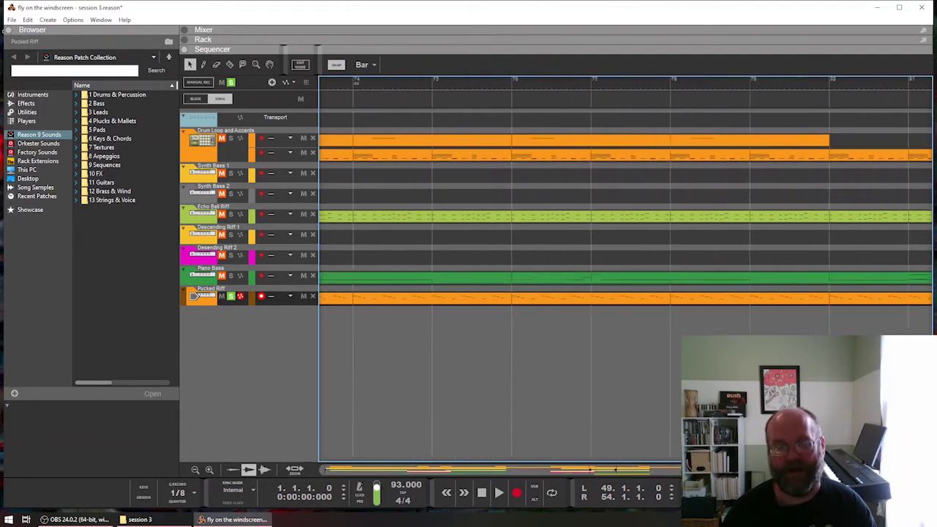
pyautogui.hscroll(-18, 626, 271)
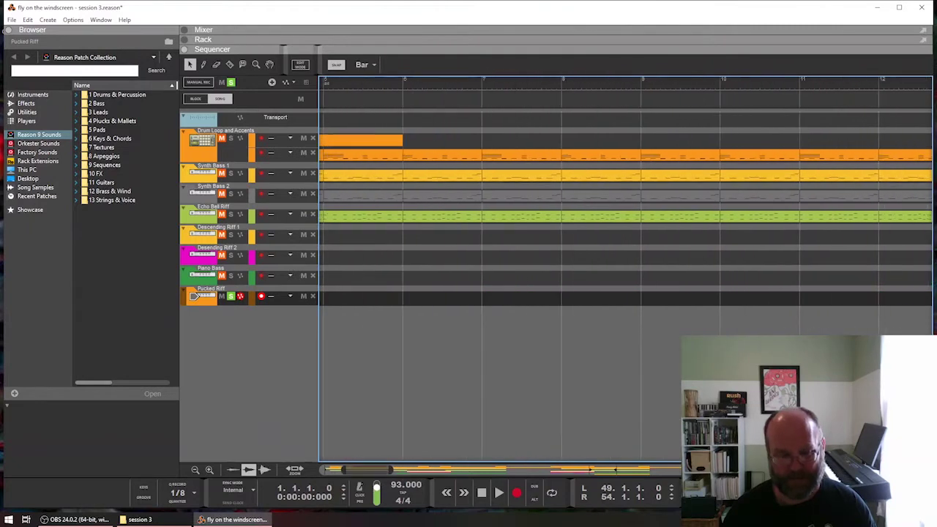
pyautogui.hscroll(8, 625, 270)
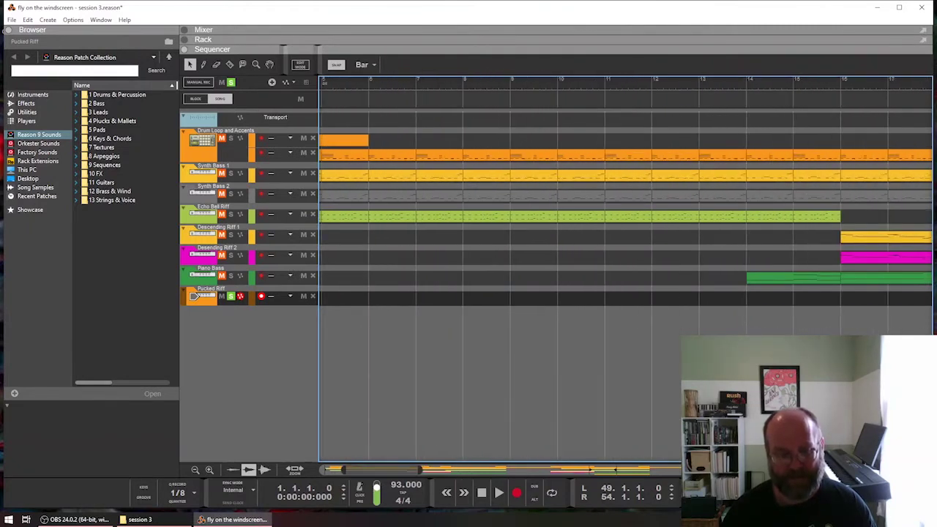
pyautogui.hscroll(5, 626, 271)
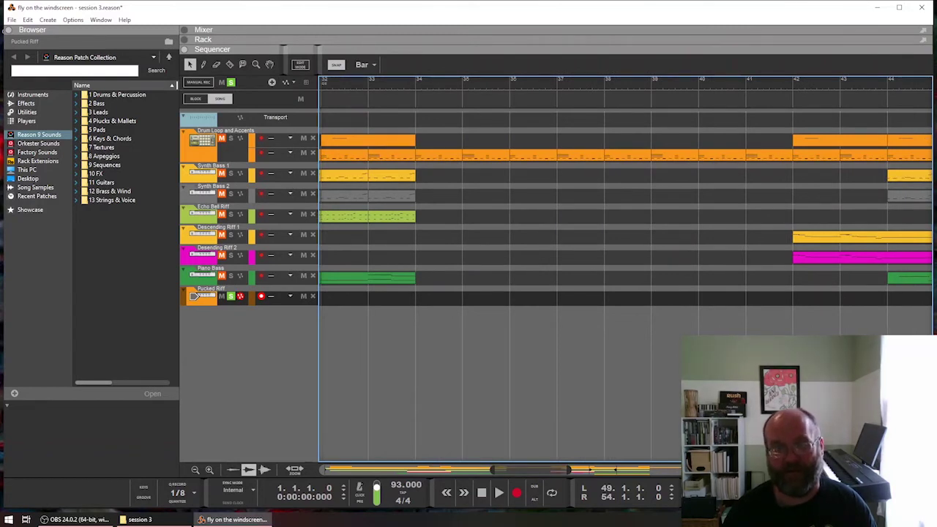
pyautogui.hscroll(8, 625, 270)
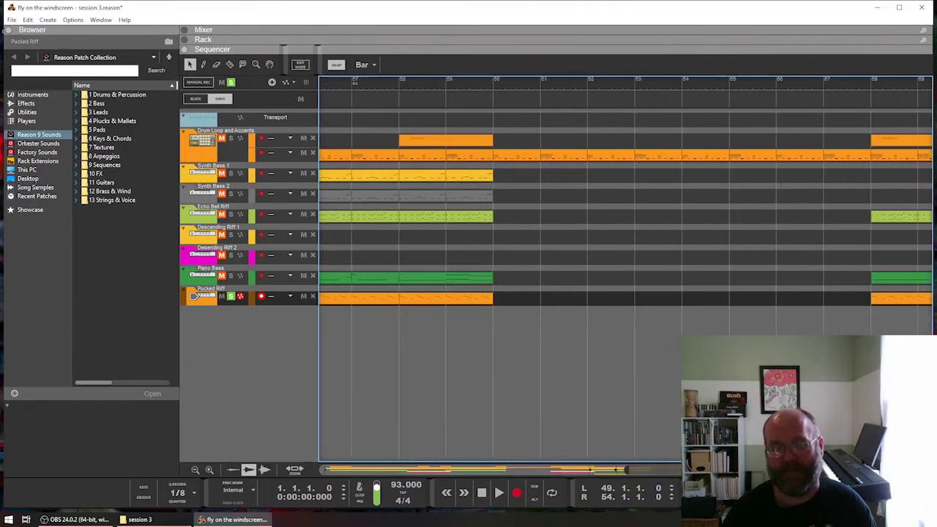
pyautogui.hscroll(5, 626, 271)
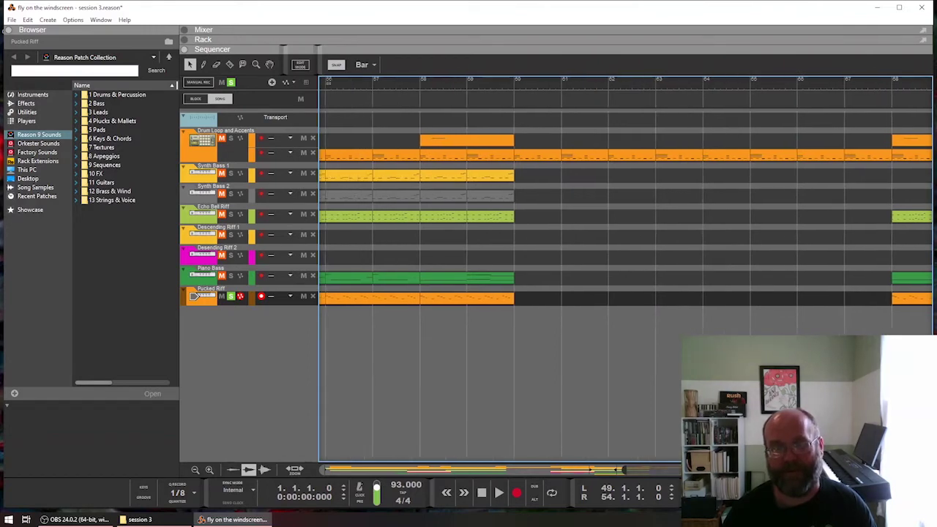
pyautogui.hscroll(-20, 625, 271)
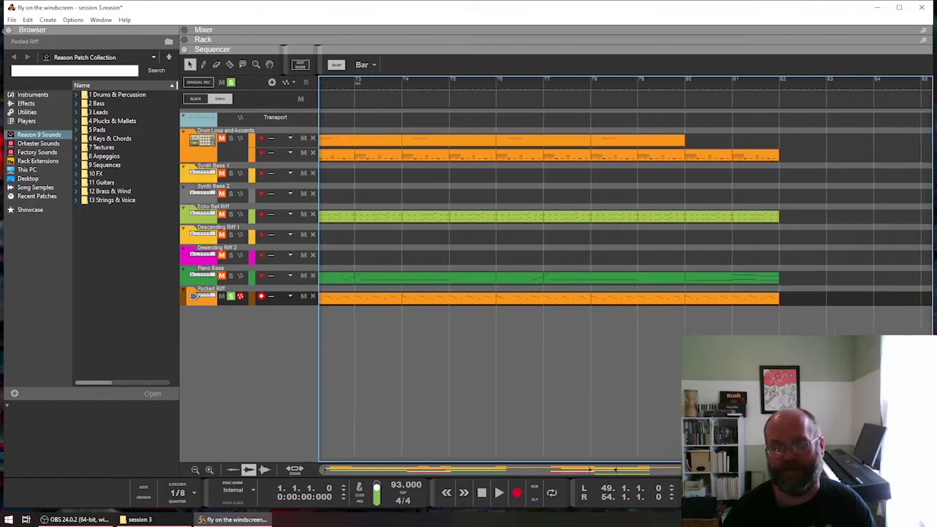
pyautogui.hscroll(-5, 626, 270)
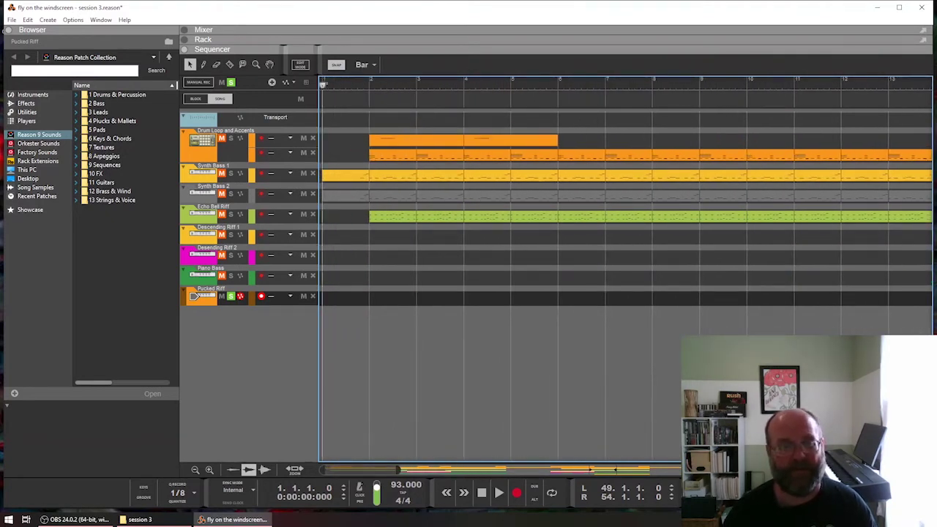
pyautogui.hscroll(15, 625, 270)
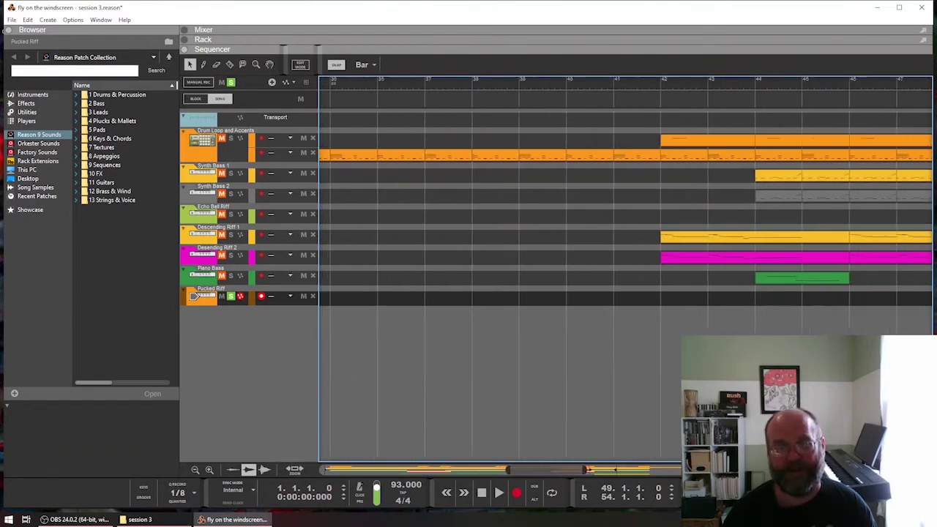
pyautogui.hscroll(4, 626, 271)
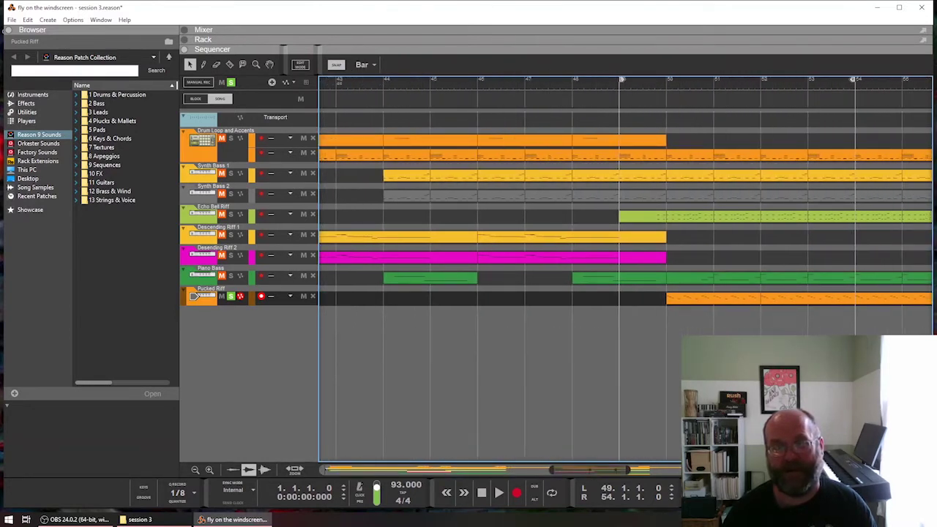
# Clear the Pucked Riff solo, play the full arrangement from bar 49 to bar 52, and inspect the bars that follow
pyautogui.click(498, 492)
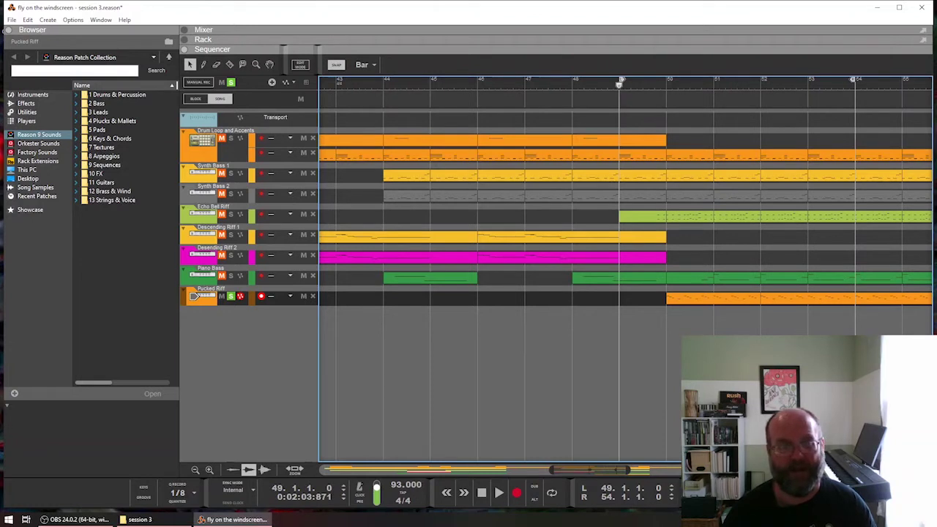
pyautogui.click(231, 297)
pyautogui.press('space')
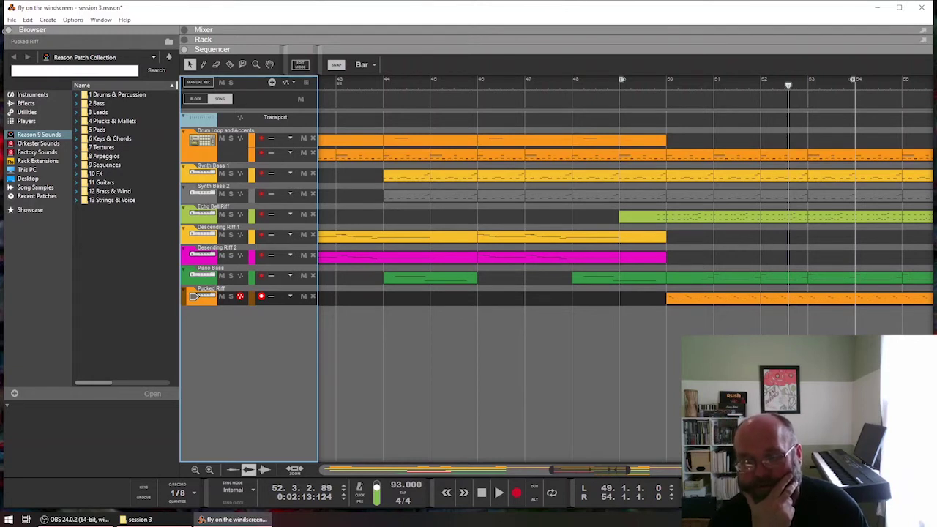
pyautogui.moveTo(590, 470); pyautogui.dragTo(632, 470)
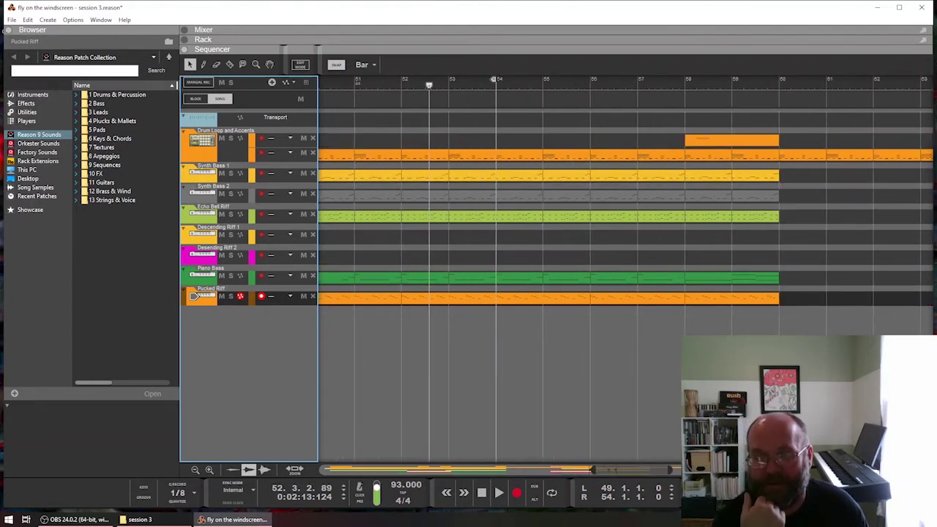
pyautogui.moveTo(632, 470); pyautogui.dragTo(606, 470)
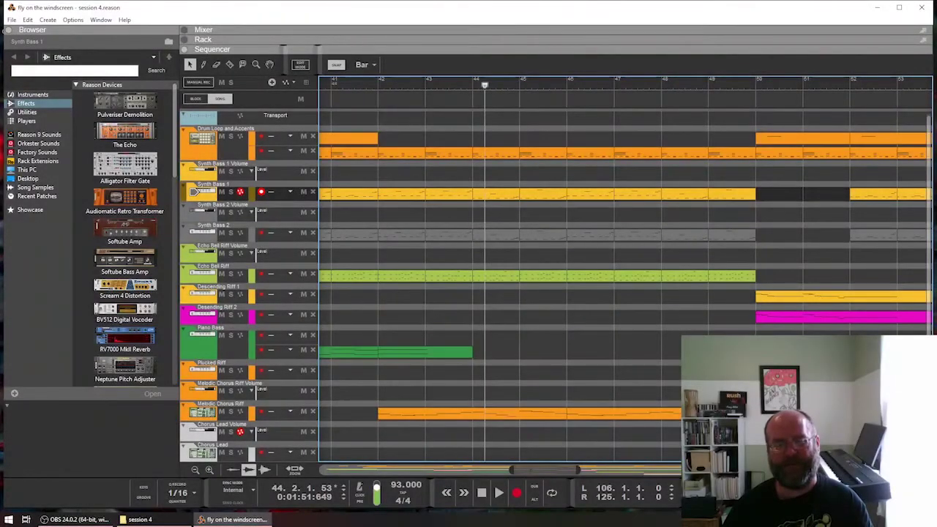
# In session 4, solo the Melodic Chorus Riff and play it from bar 42, where its clip begins
pyautogui.hscroll(-1, 625, 271)
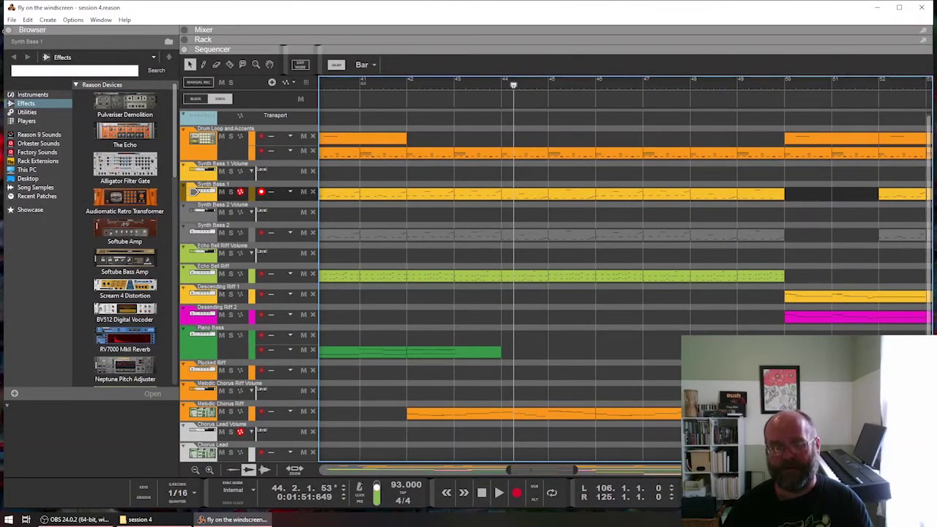
pyautogui.hscroll(-3, 625, 270)
pyautogui.moveTo(535, 470)
pyautogui.mouseDown()
pyautogui.moveTo(900, 470)
pyautogui.moveTo(491, 470)
pyautogui.moveTo(537, 469)
pyautogui.mouseUp()
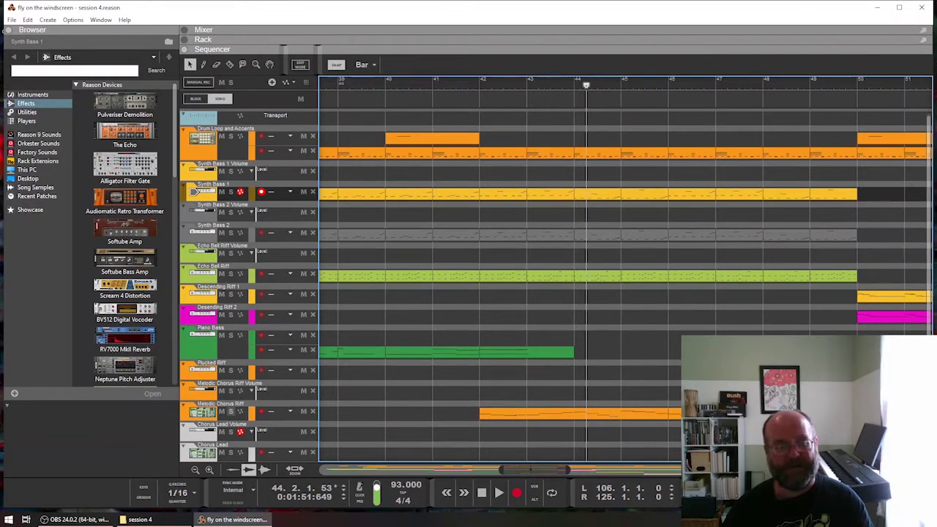
pyautogui.click(231, 411)
pyautogui.click(479, 82)
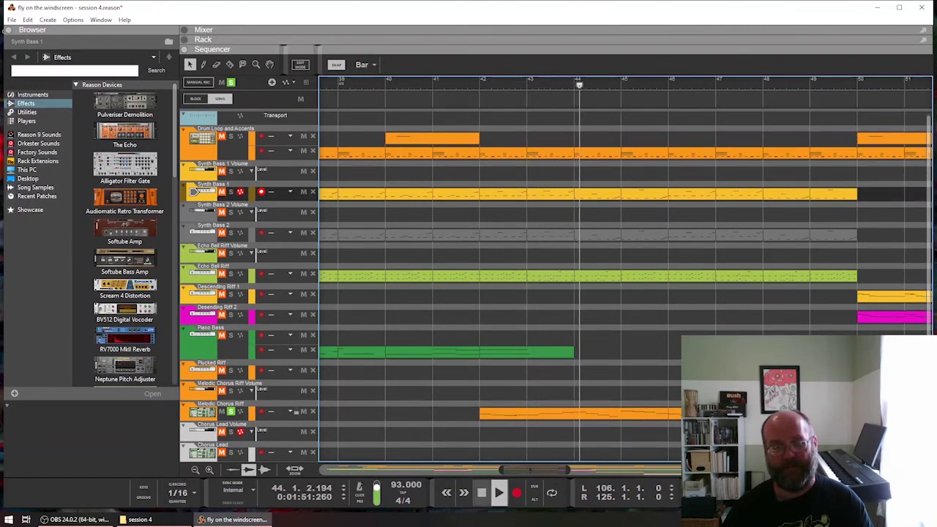
pyautogui.press('space')
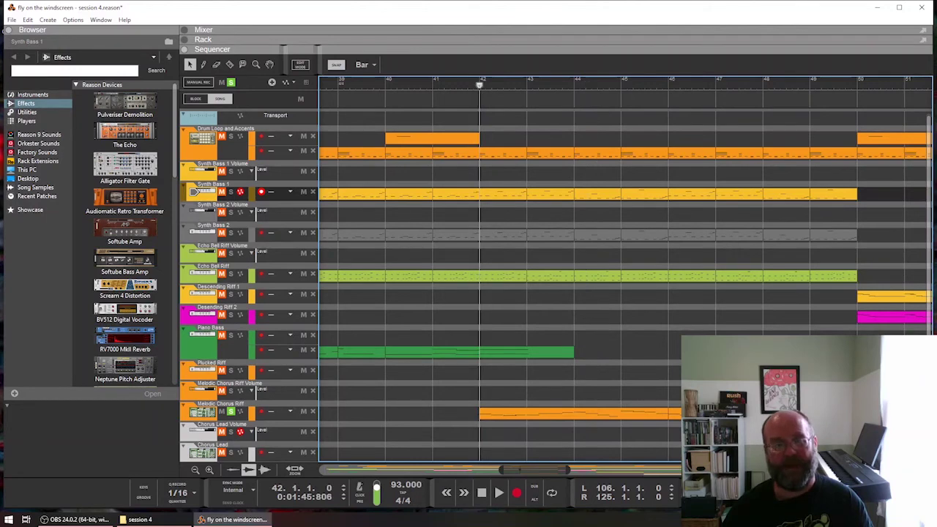
# Clear the Melodic Chorus Riff solo and play the full arrangement from bar 42, replaying its opening bar once more
pyautogui.click(231, 413)
pyautogui.click(499, 492)
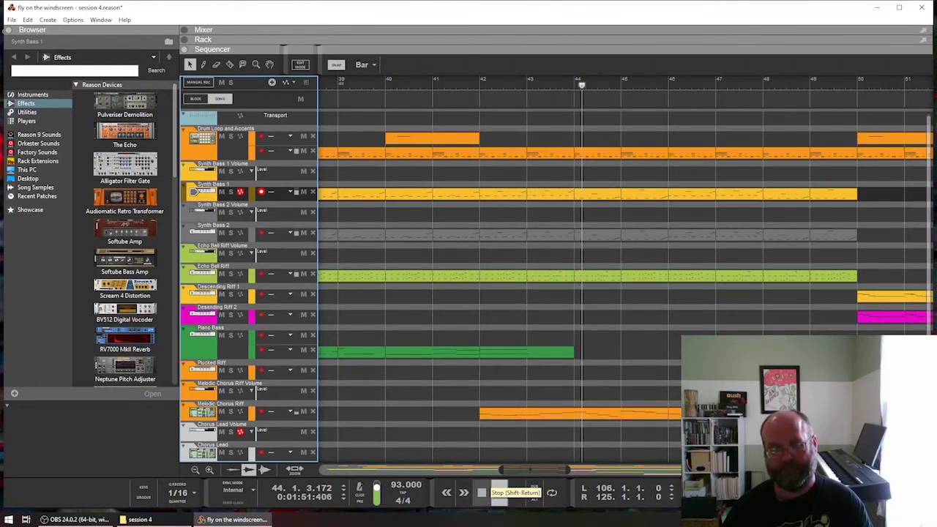
pyautogui.click(482, 491)
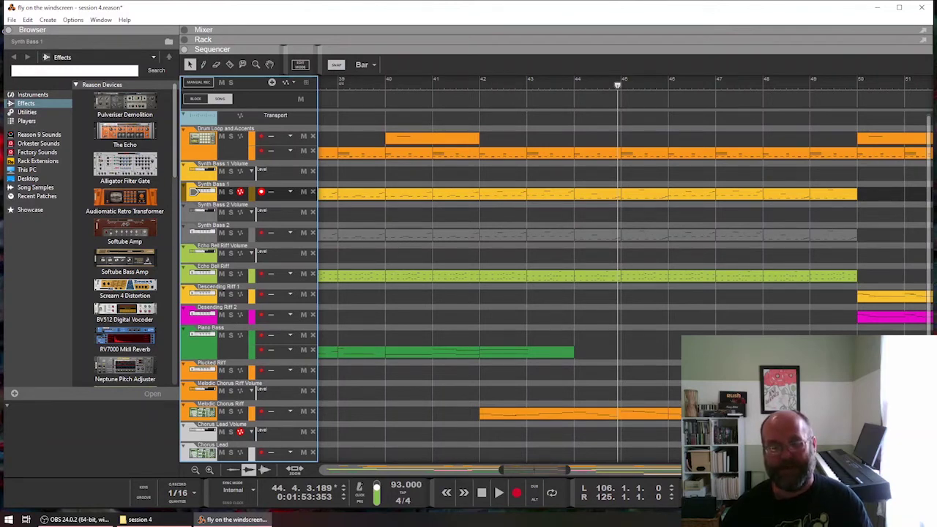
pyautogui.click(480, 83)
pyautogui.press('space')
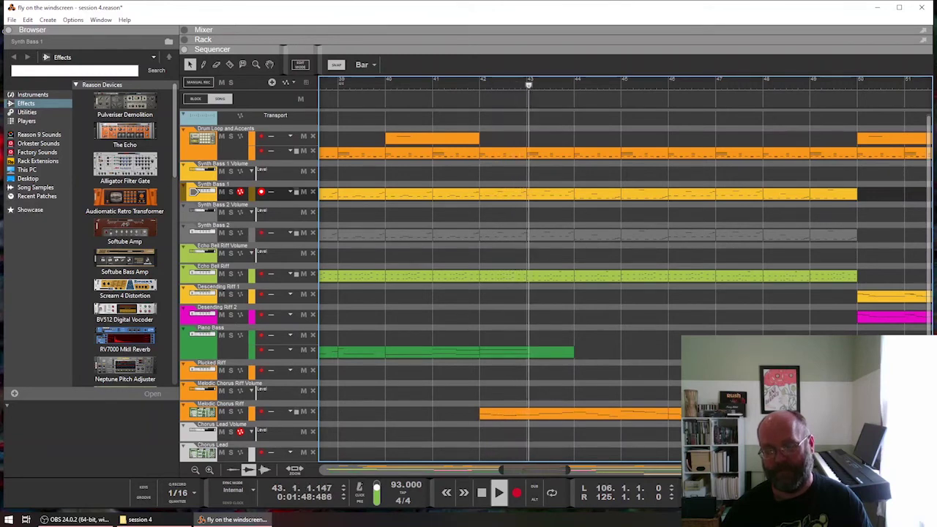
pyautogui.press('space')
# Play the section from bar 68 with Chorus Lead soloed, and replay it with the solo cleared, stopping in bar 72
pyautogui.hscroll(10, 622, 278)
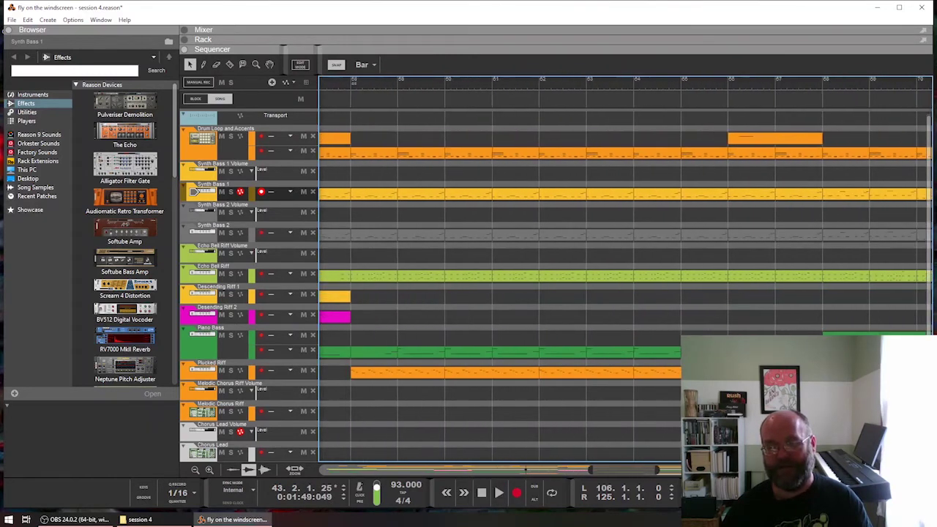
pyautogui.hscroll(5, 622, 278)
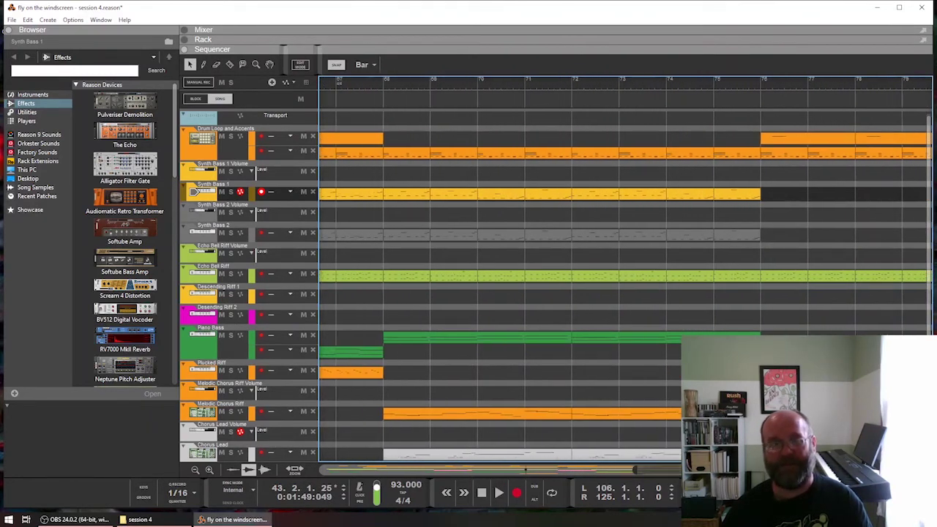
pyautogui.click(383, 83)
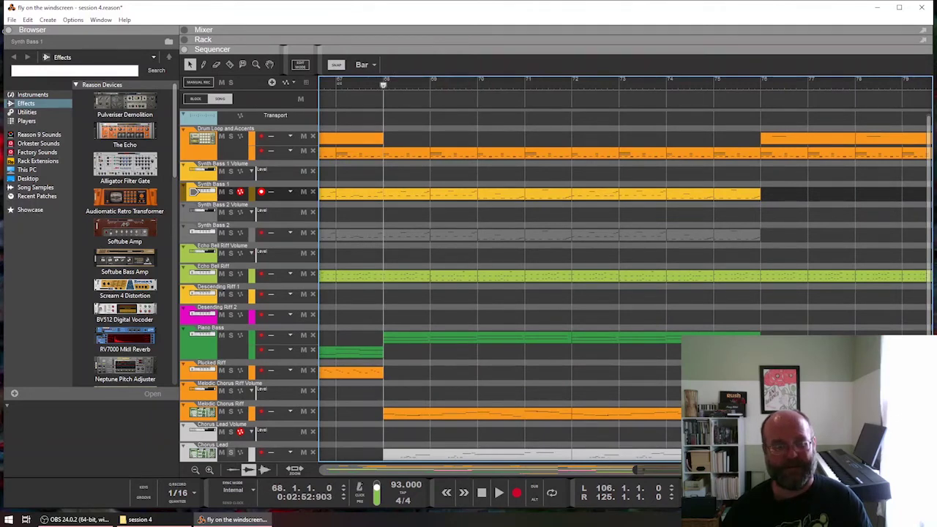
pyautogui.click(231, 452)
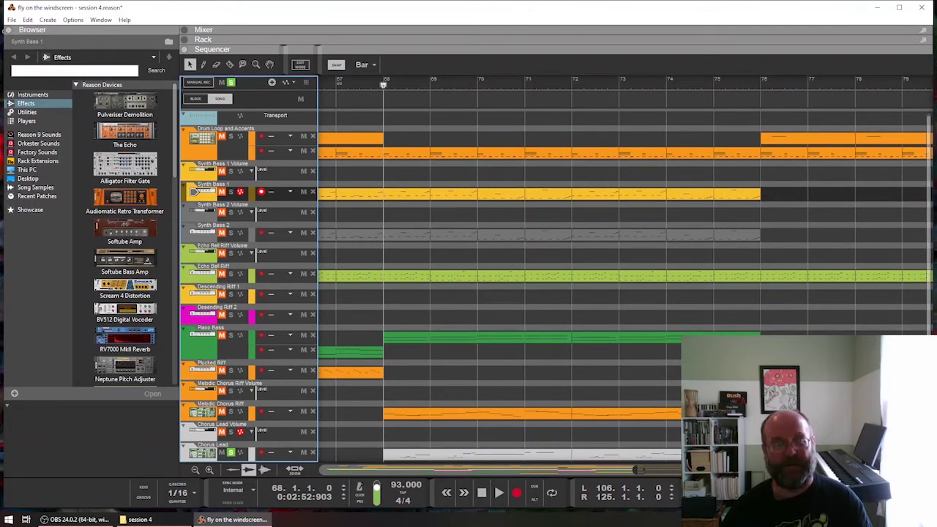
pyautogui.press('space')
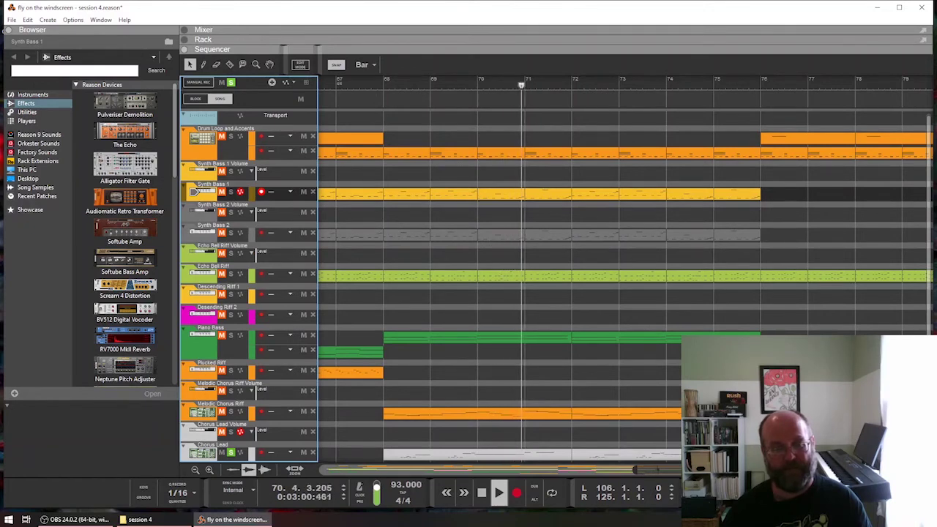
pyautogui.press('space')
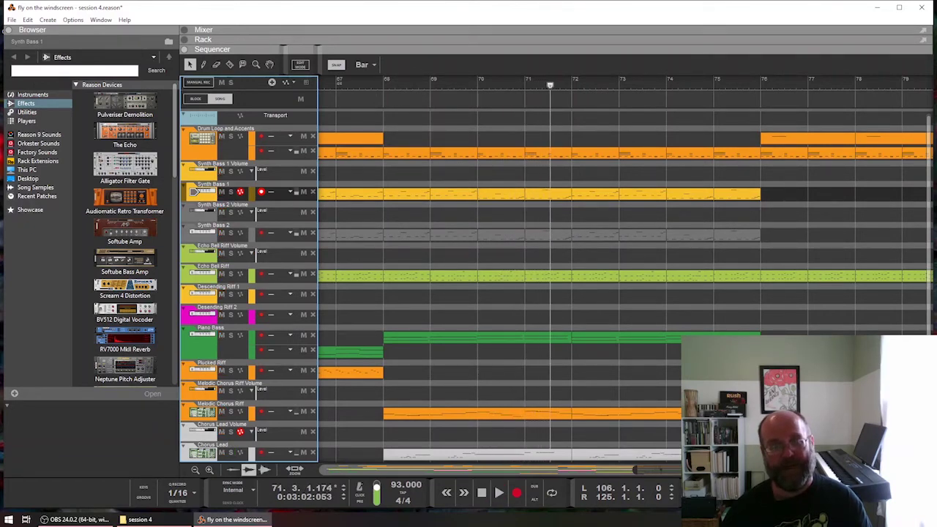
pyautogui.click(383, 85)
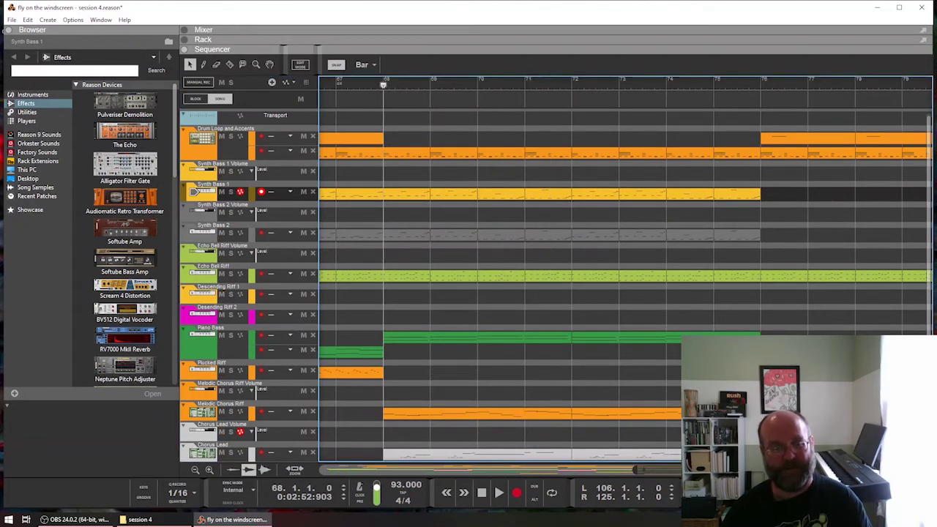
pyautogui.press('space')
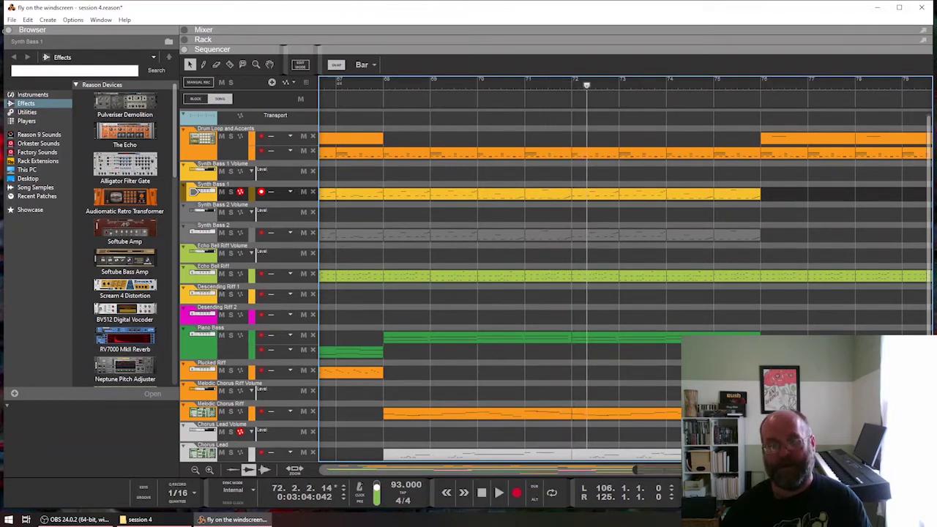
# Review the session 4 arrangement beyond bar 76 and start playback at bar 114, where the drum accents re-enter
pyautogui.hscroll(-3, 624, 279)
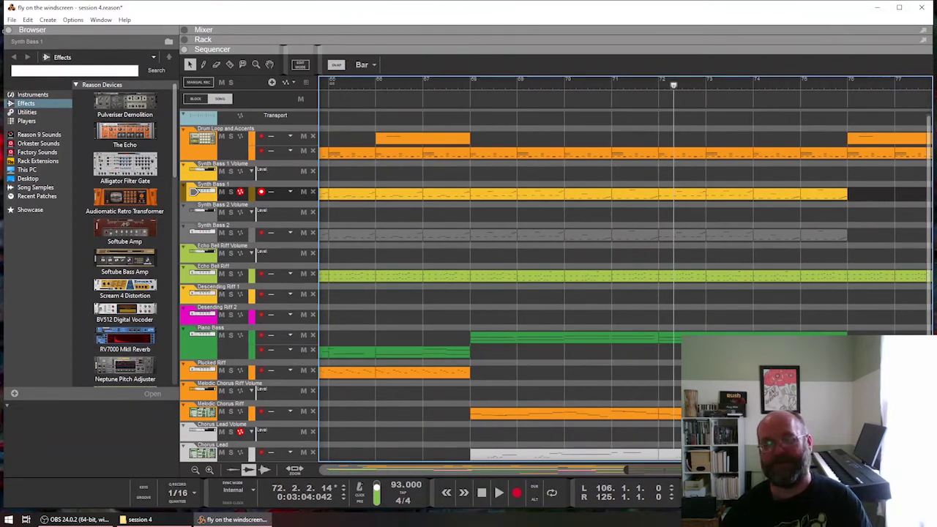
pyautogui.hscroll(20, 623, 278)
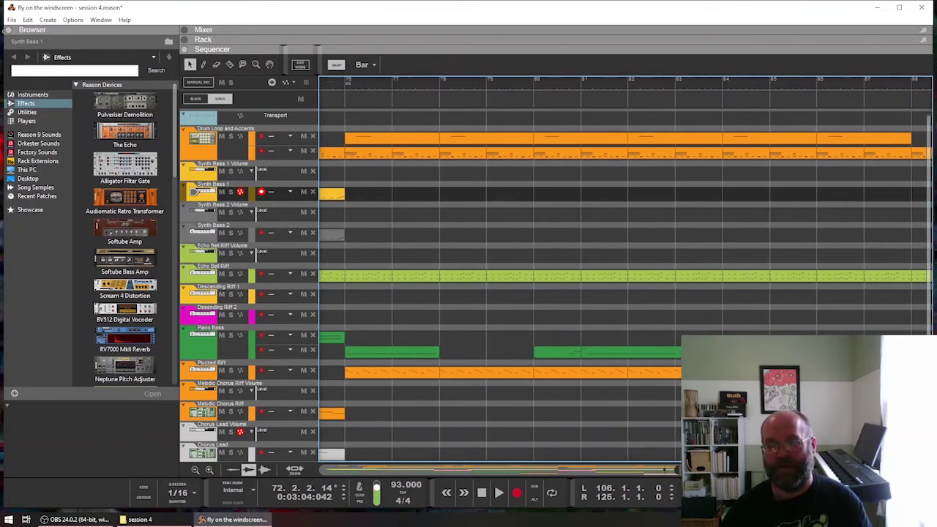
pyautogui.hscroll(20, 623, 278)
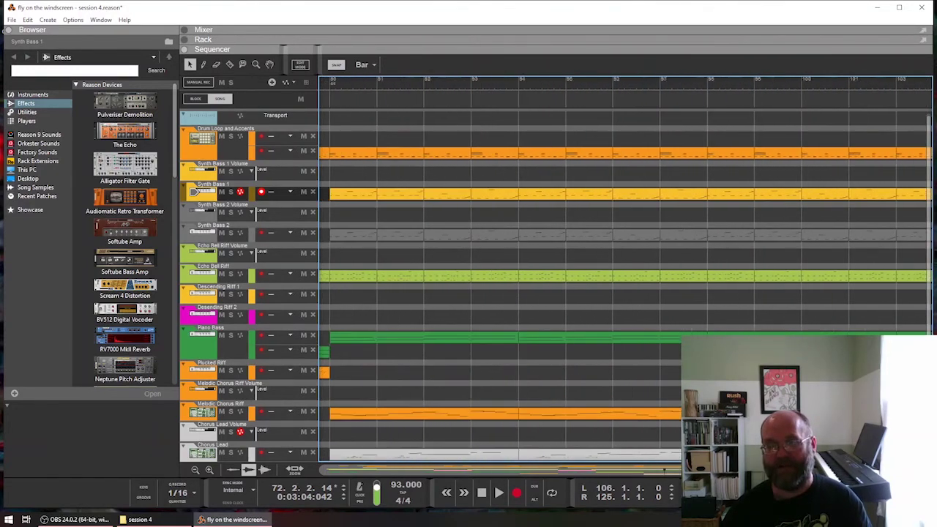
pyautogui.hscroll(3, 623, 278)
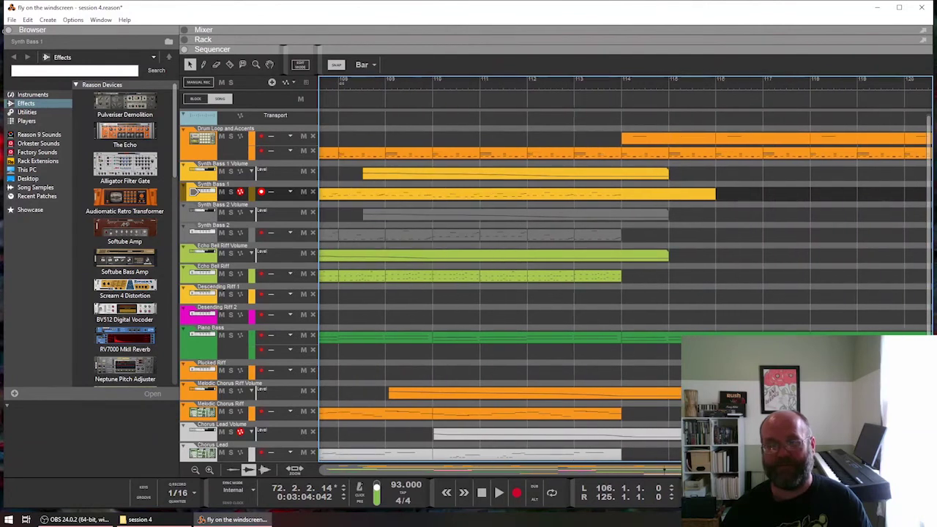
pyautogui.click(624, 83)
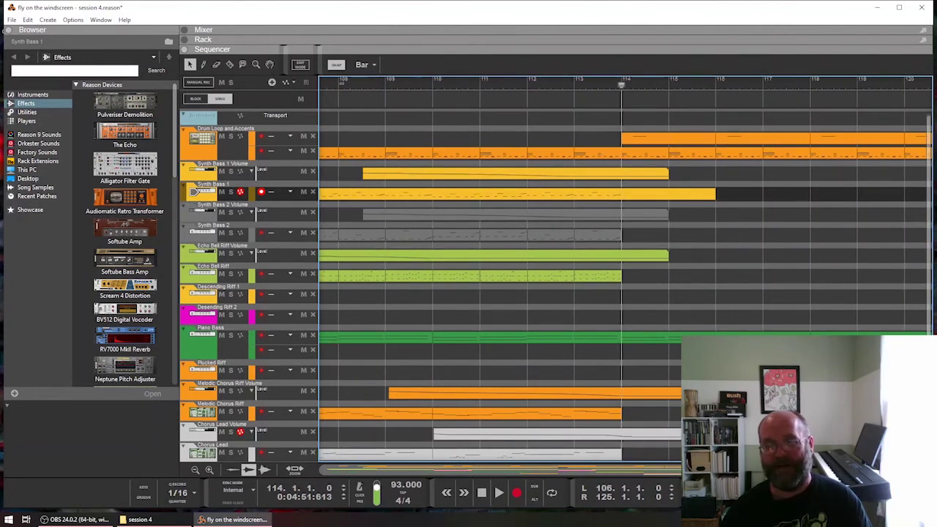
pyautogui.press('space')
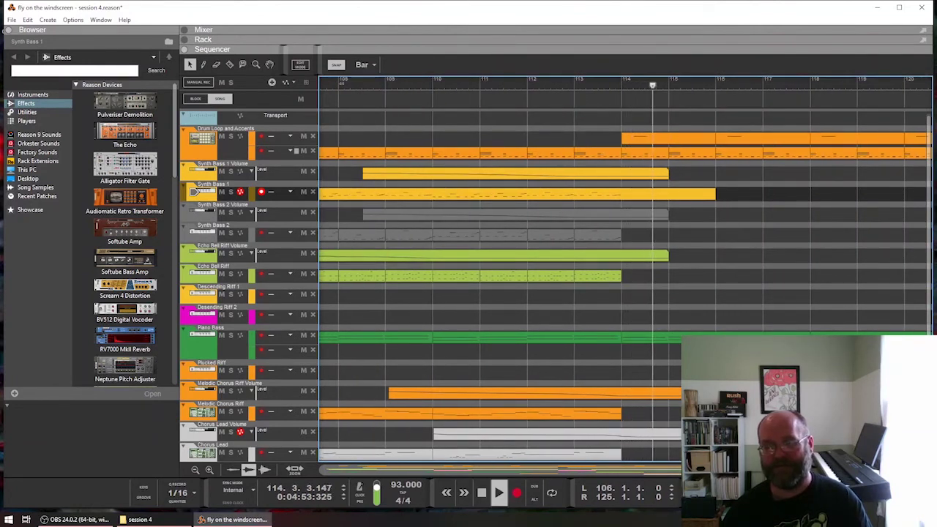
# Restart playback from bar 109 to hear the closing fade-outs, stopping in bar 116
pyautogui.press('space')
pyautogui.hscroll(-5, 623, 278)
pyautogui.hscroll(1, 626, 267)
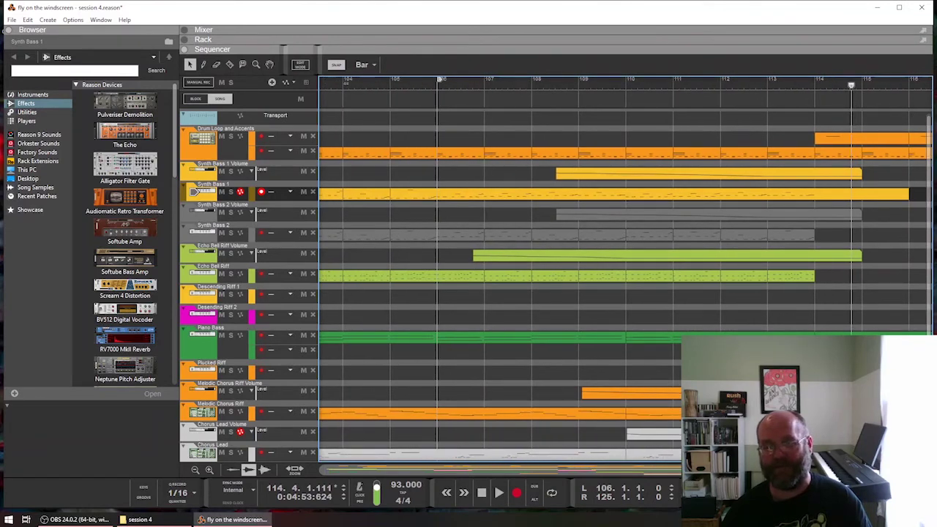
pyautogui.press('KP_0')
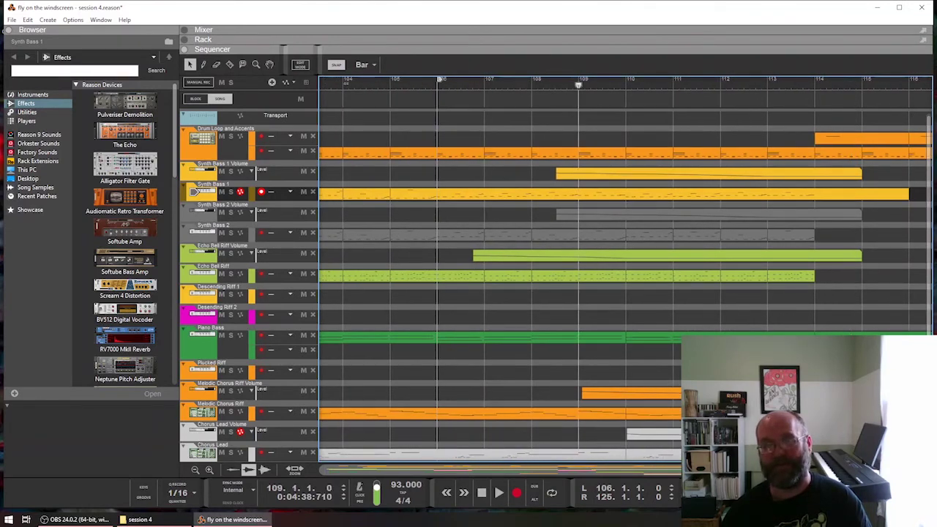
pyautogui.press('space')
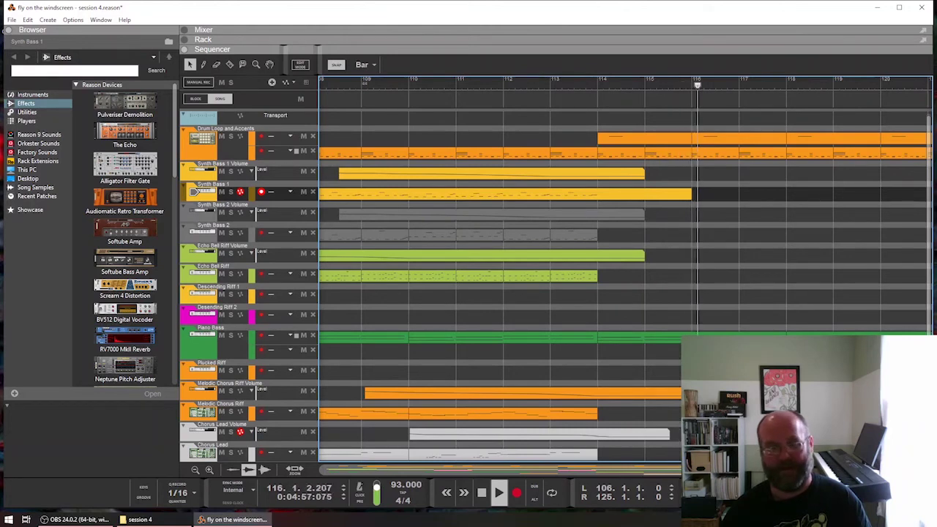
pyautogui.press('space')
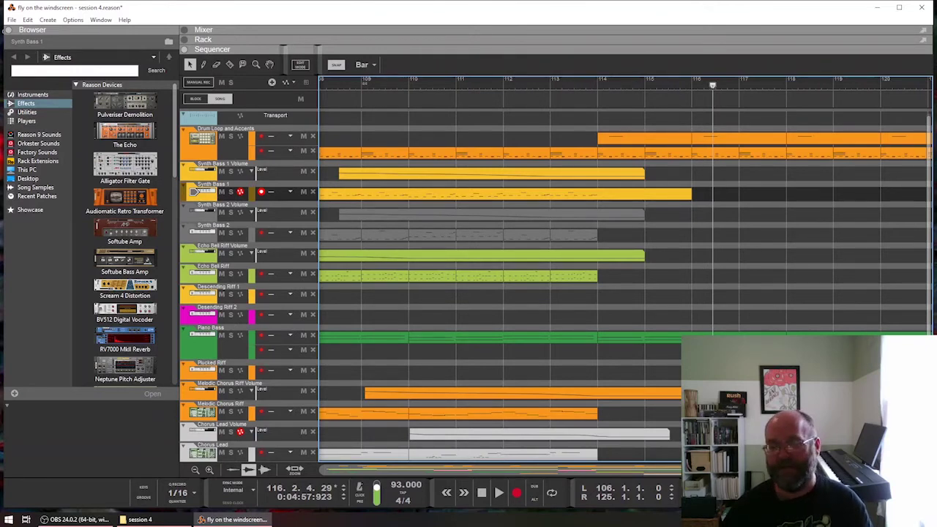
pyautogui.hscroll(-20, 626, 268)
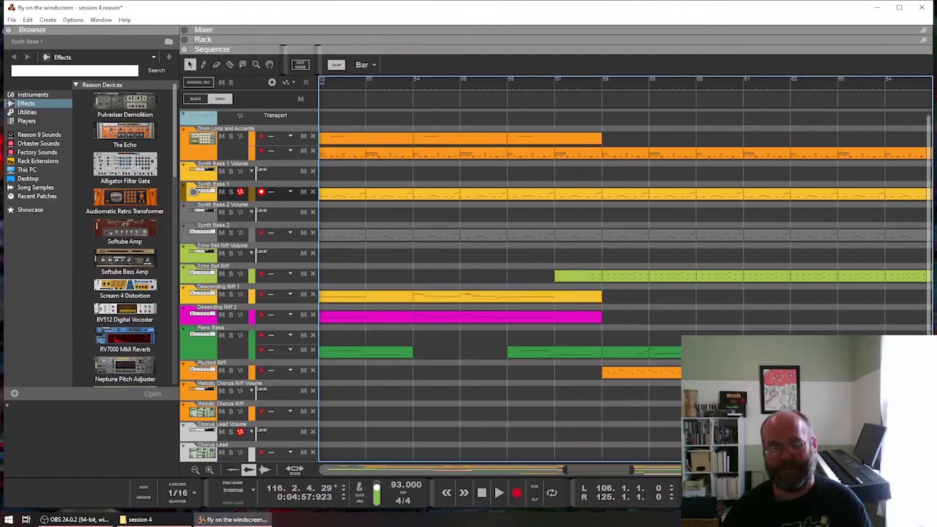
pyautogui.hscroll(-10, 626, 278)
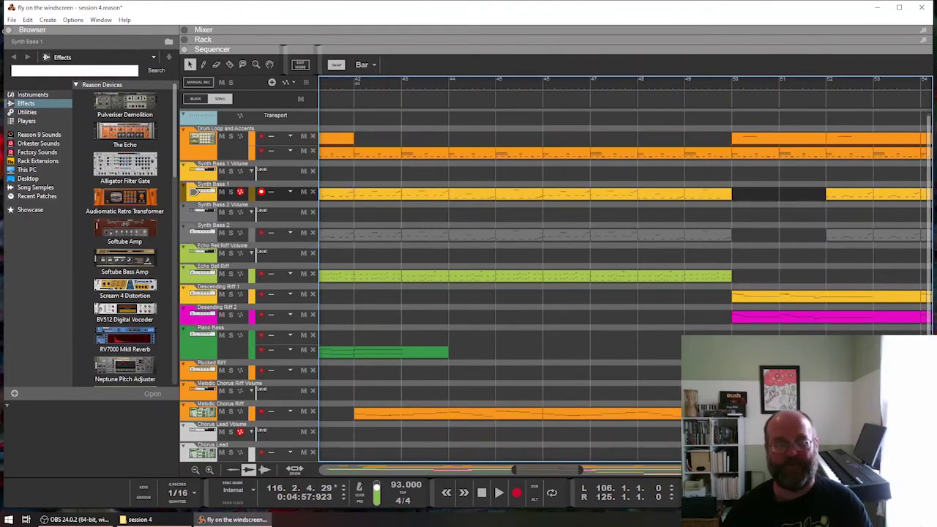
pyautogui.hscroll(20, 626, 269)
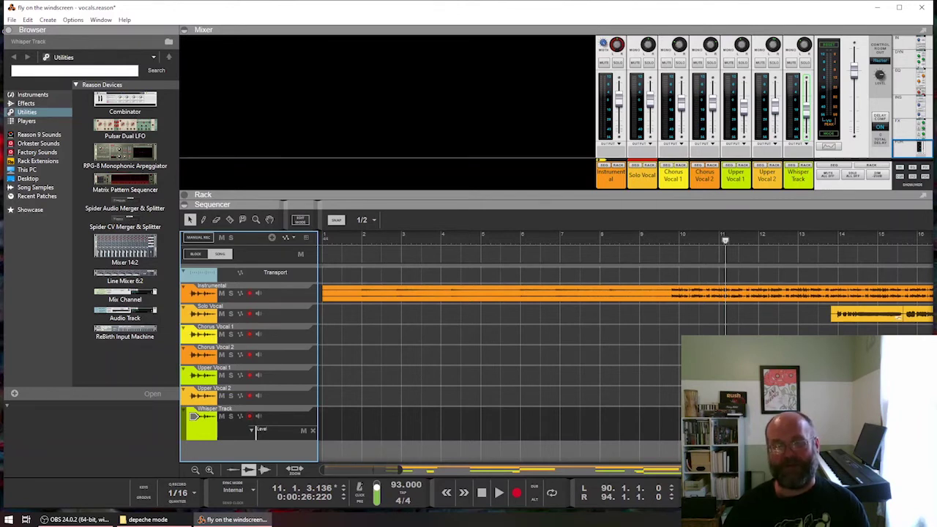
# In the vocals session, briefly play the instrumental in bar 11
pyautogui.moveTo(362, 470)
pyautogui.mouseDown()
pyautogui.moveTo(428, 470)
pyautogui.moveTo(371, 470)
pyautogui.mouseUp()
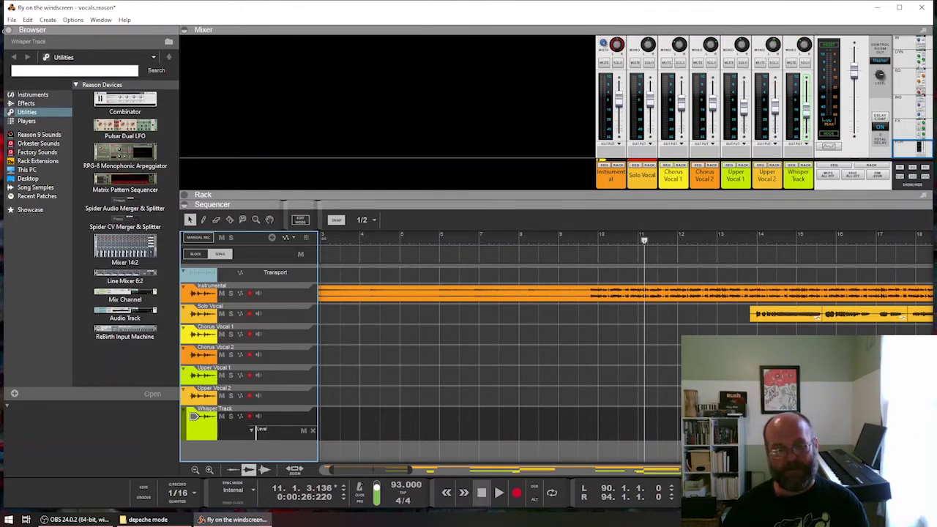
pyautogui.click(498, 492)
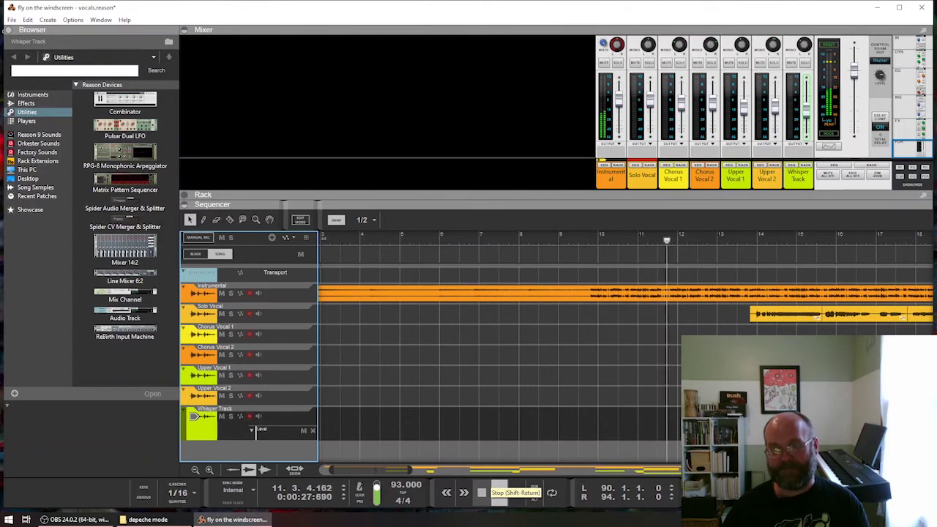
pyautogui.click(498, 492)
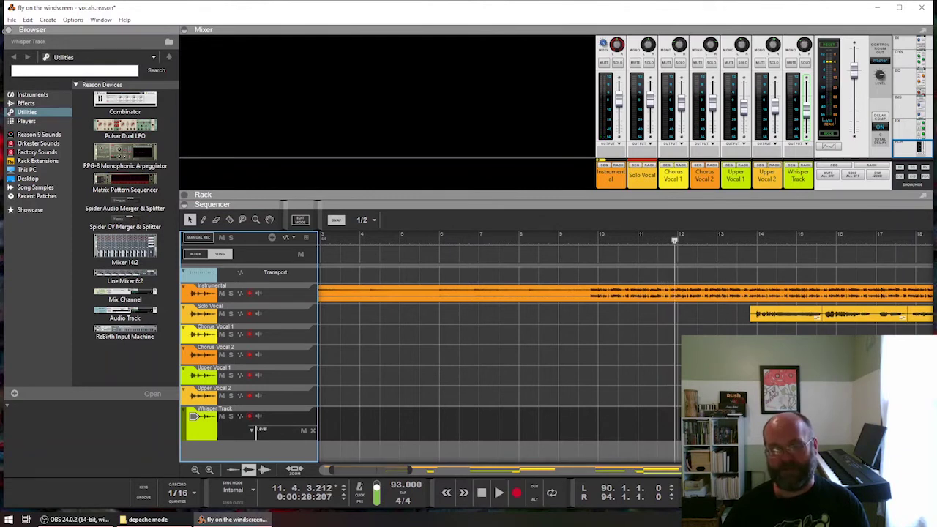
# Place the playhead at bar 13, just before the first vocals, and solo the Solo Vocal track
pyautogui.moveTo(371, 470); pyautogui.dragTo(409, 470)
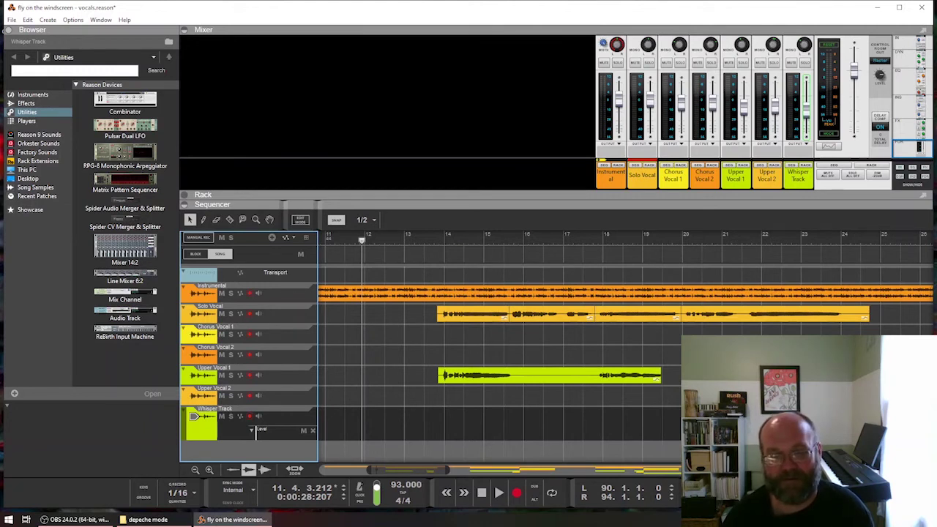
pyautogui.click(404, 238)
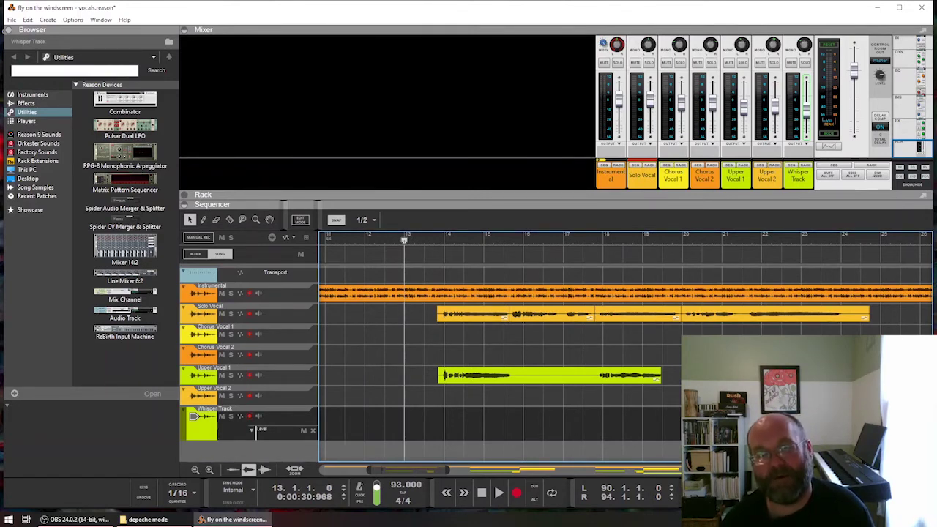
pyautogui.click(231, 314)
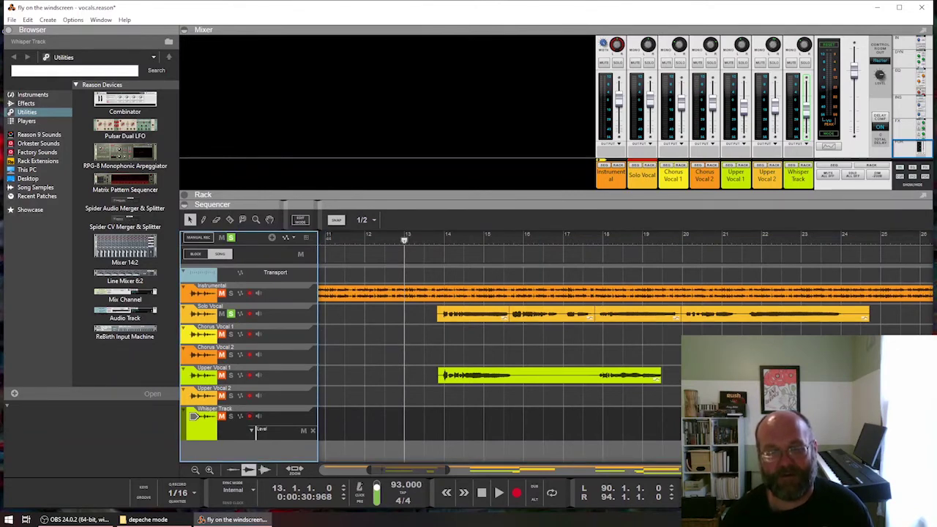
# Open the first Solo Vocal clip for pitch editing and enlarge the sequencer to fill the workspace
pyautogui.doubleClick(472, 315)
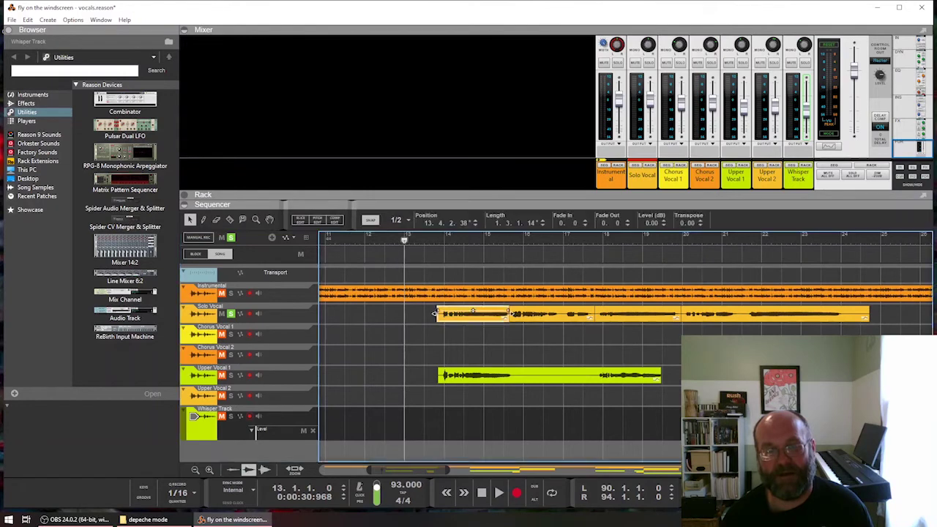
pyautogui.scroll(-2, 523, 377)
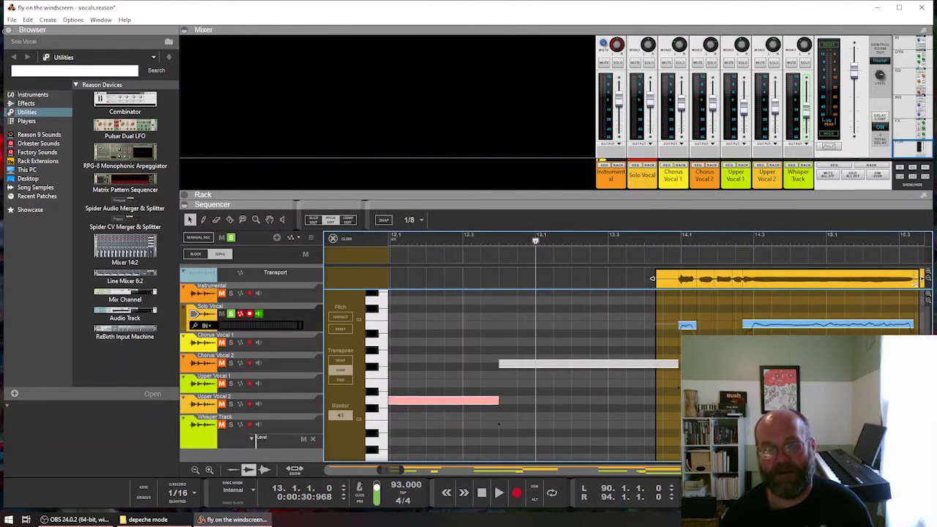
pyautogui.press('F6')
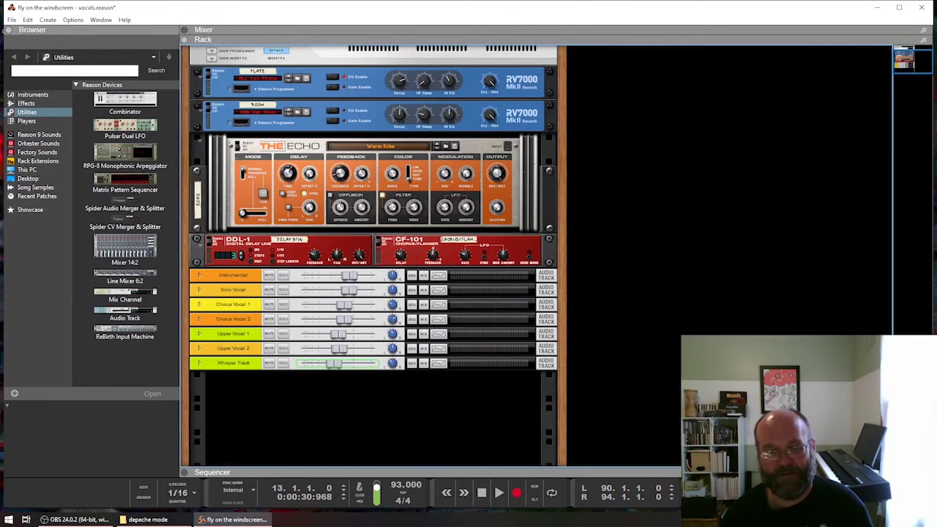
pyautogui.press('F7')
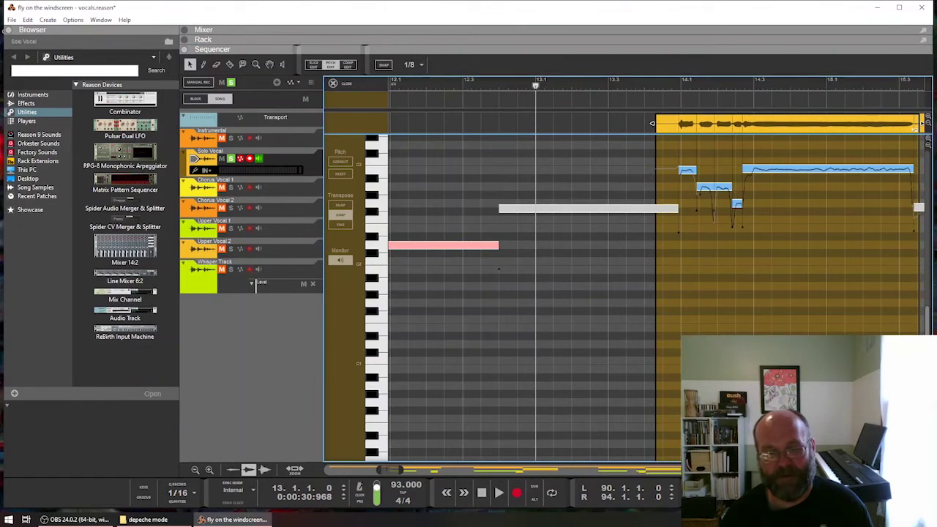
# Play the first Solo Vocal clip from bar 13, stopping in bar 15
pyautogui.hscroll(4, 622, 293)
pyautogui.press('space')
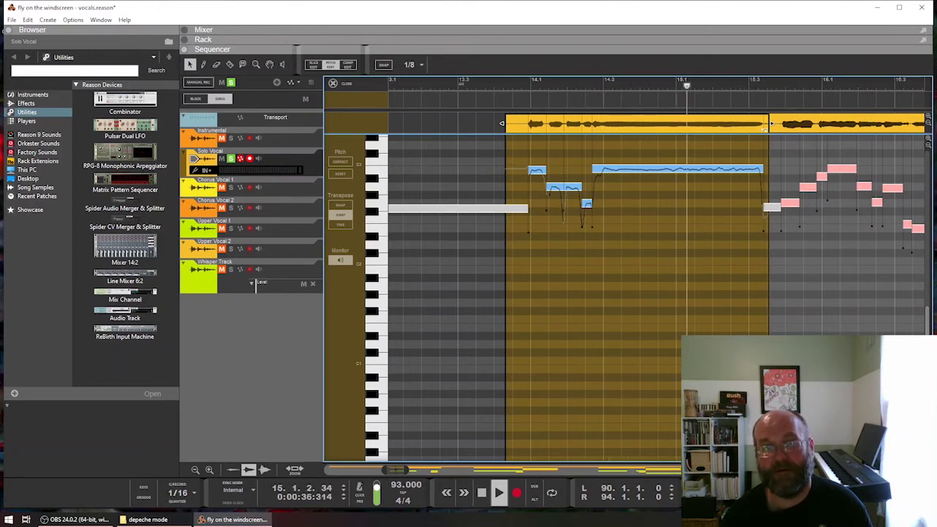
pyautogui.press('space')
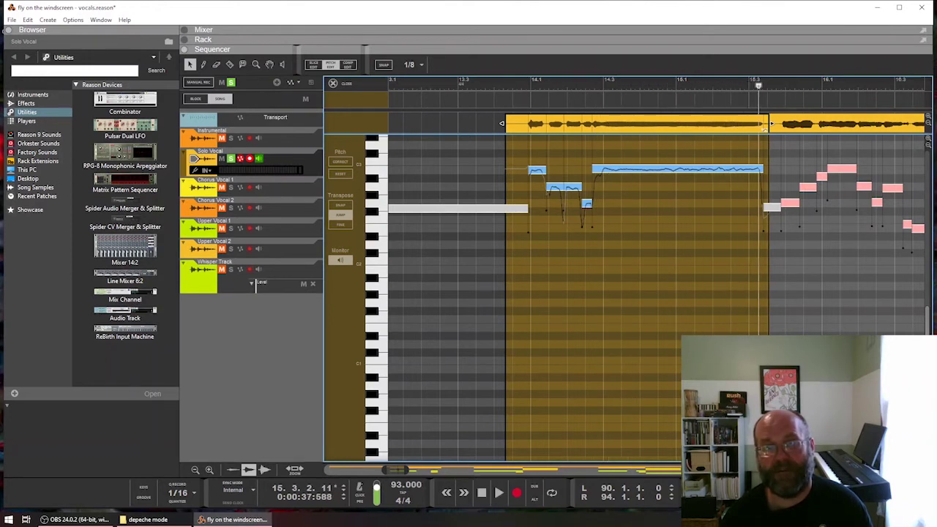
# Raise the drift of the clip's pitch notes, with 95% on the long B2 note, 94% on the first A2 and 81% on the second
pyautogui.click(677, 169)
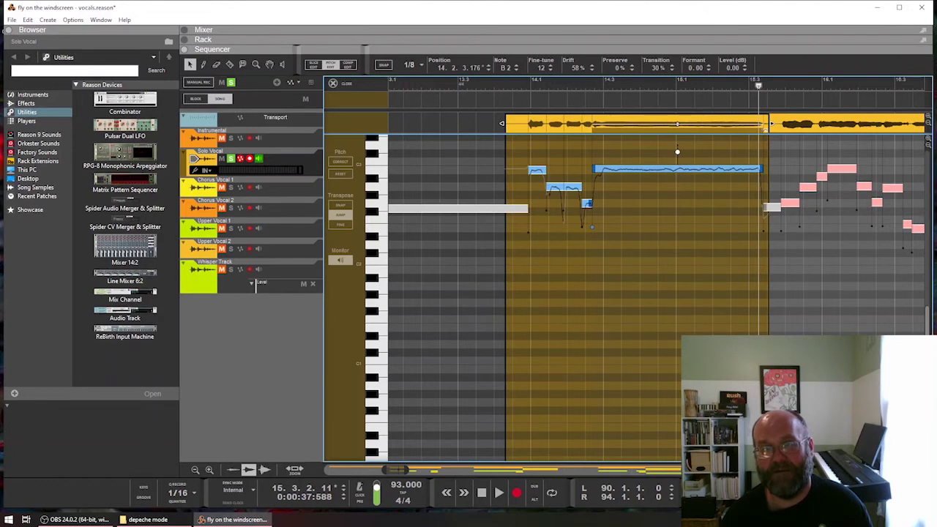
pyautogui.moveTo(677, 151); pyautogui.dragTo(677, 145)
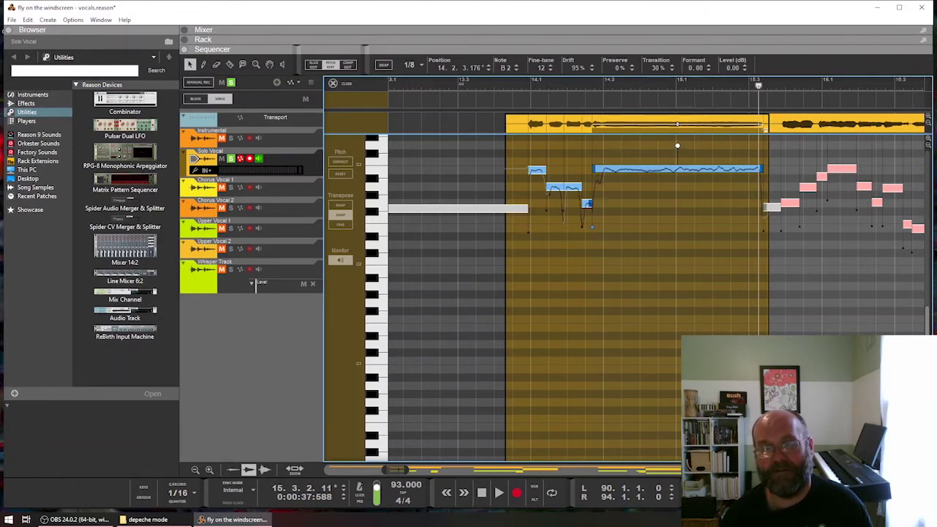
pyautogui.click(537, 170)
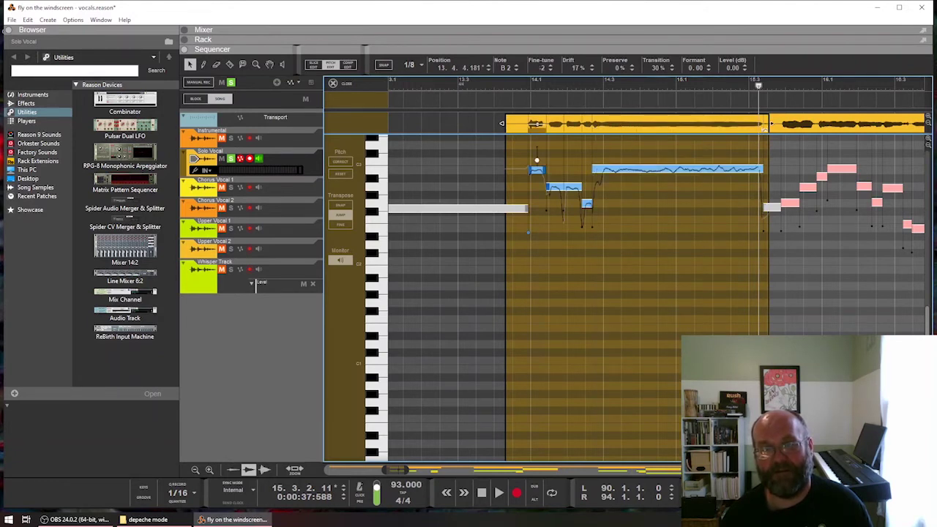
pyautogui.moveTo(536, 159); pyautogui.dragTo(555, 164)
pyautogui.click(564, 187)
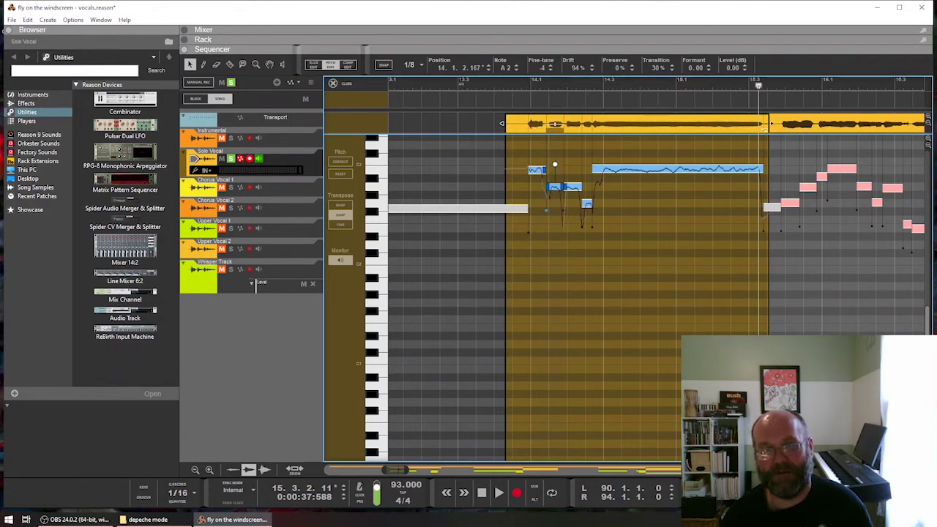
pyautogui.click(572, 187)
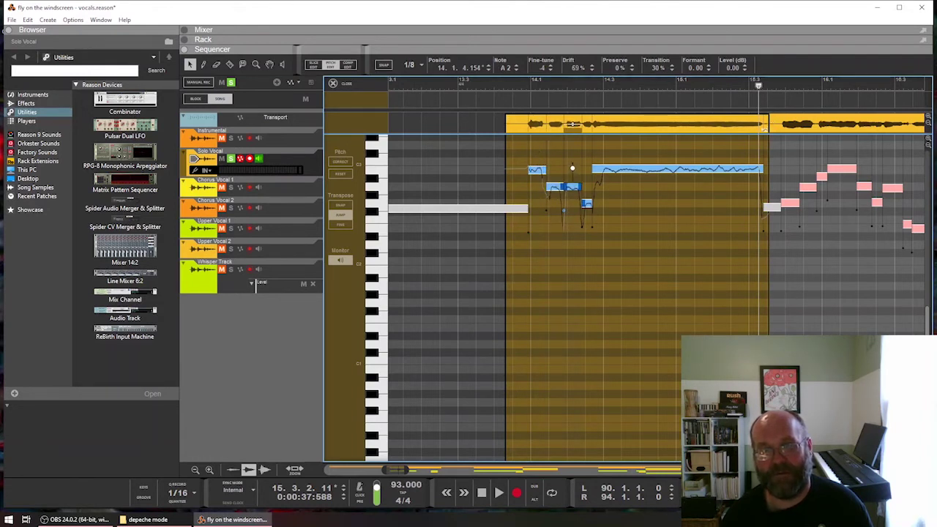
# Replay the vocal phrase with the exaggerated drift, stopping in bar 15
pyautogui.press('Return')
pyautogui.press('space')
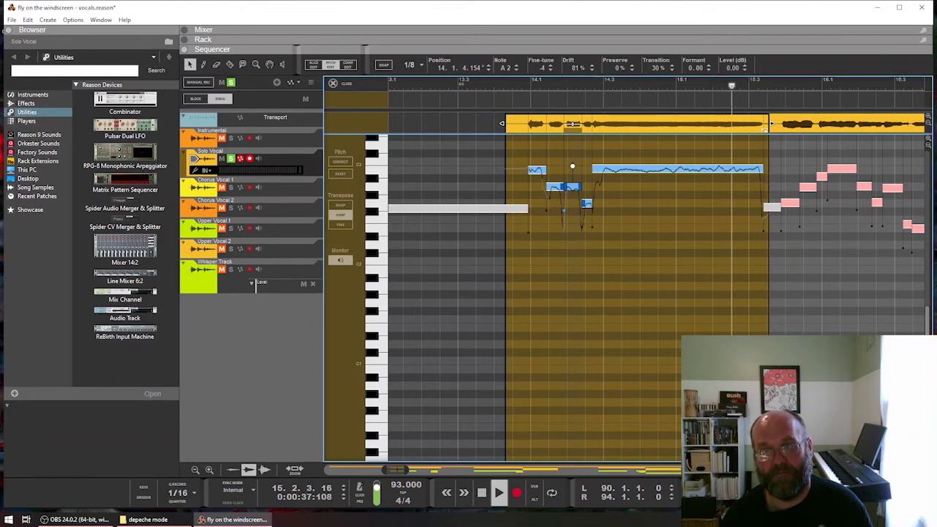
pyautogui.press('space')
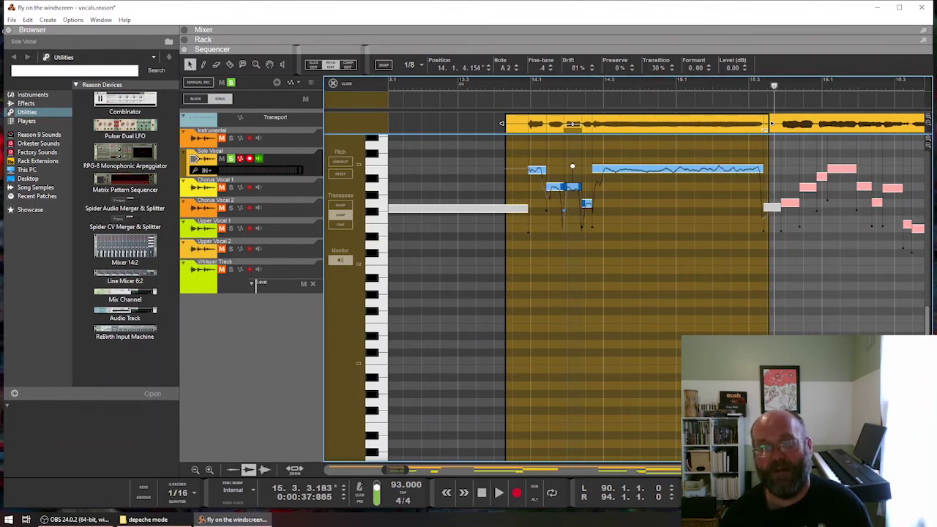
# Set transposing to Free and detune the phrase's notes, with fine-tune -30 and drift 100% on the long B2 and fine-tune -42 on the G2
pyautogui.click(340, 225)
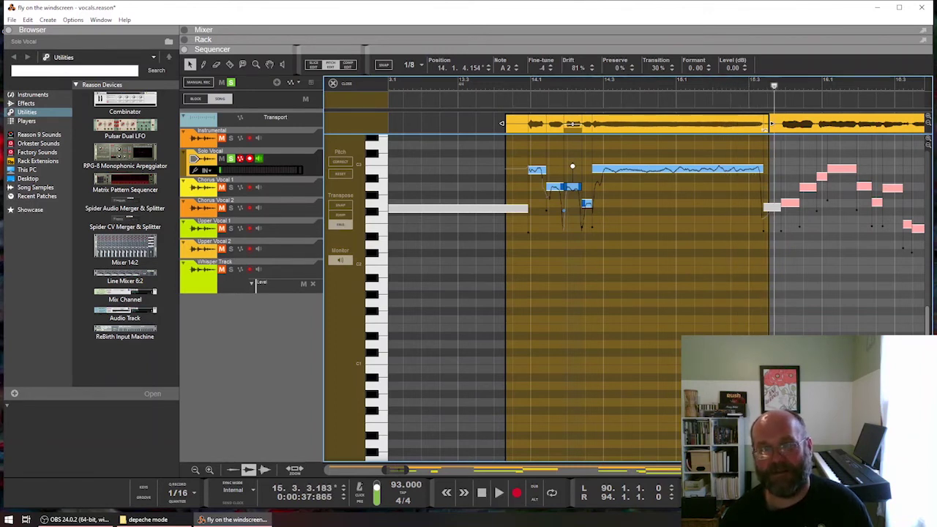
pyautogui.click(677, 169)
pyautogui.moveTo(677, 145); pyautogui.dragTo(677, 149)
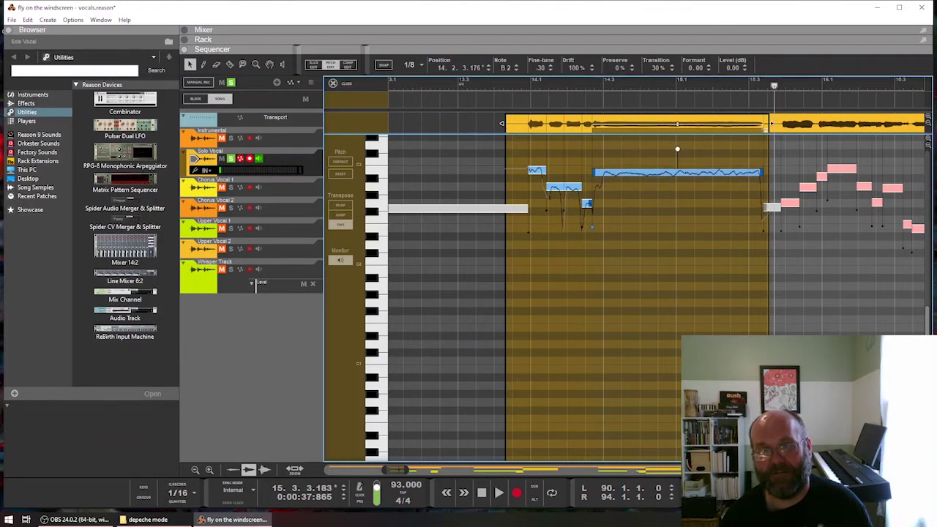
pyautogui.moveTo(536, 170); pyautogui.dragTo(587, 206)
# Lower the long note to A#2 with fine-tune 11 while auditioning the detuned phrase, stopping in bar 15
pyautogui.press('space')
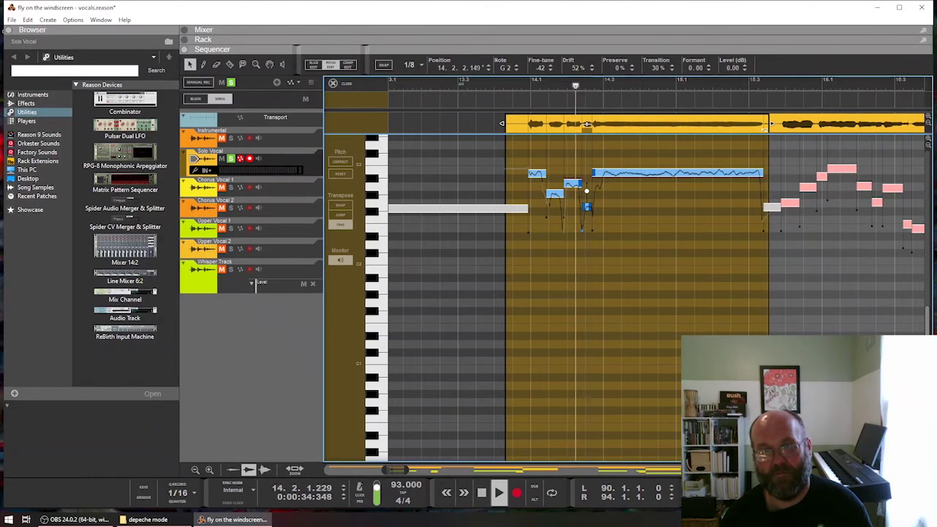
pyautogui.press('space')
pyautogui.moveTo(677, 172); pyautogui.dragTo(677, 177)
pyautogui.press('space')
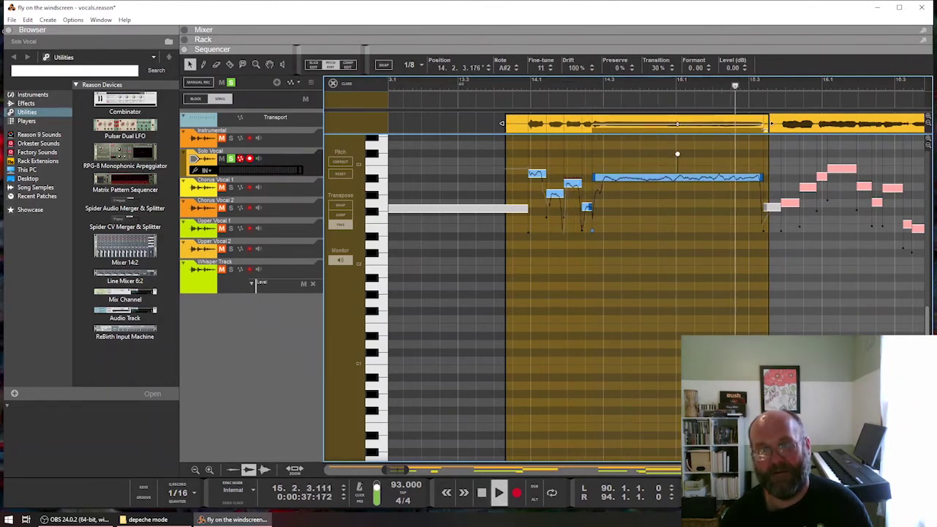
pyautogui.press('space')
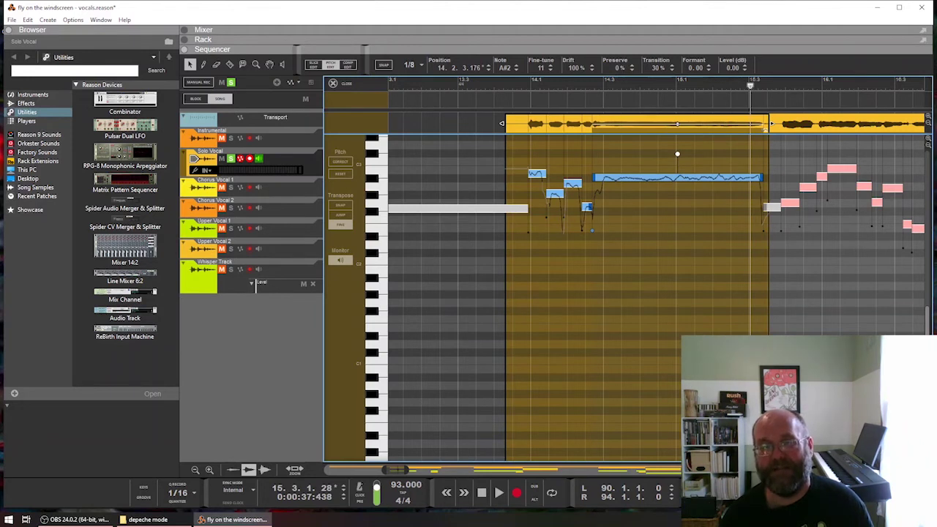
# Retune the short notes to B2, A2, A2, G2 and the long note to B2, with drift 34% on the first, 38% on the third and 53% on the long one
pyautogui.moveTo(537, 173); pyautogui.dragTo(586, 203)
pyautogui.moveTo(677, 177); pyautogui.dragTo(677, 153)
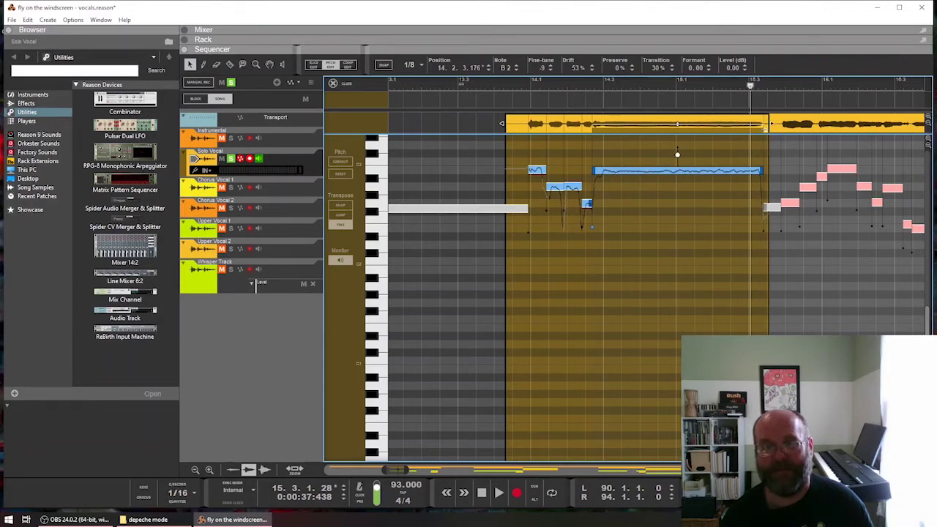
pyautogui.click(572, 186)
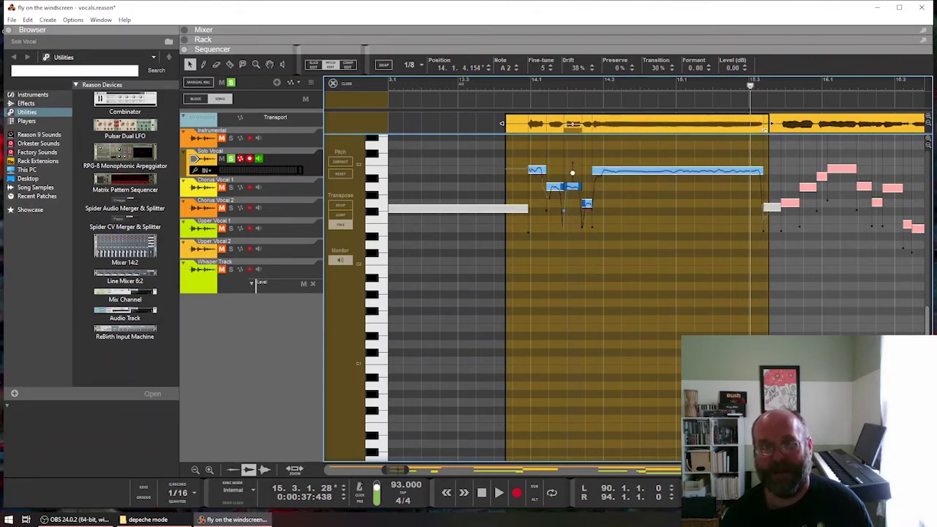
pyautogui.click(555, 186)
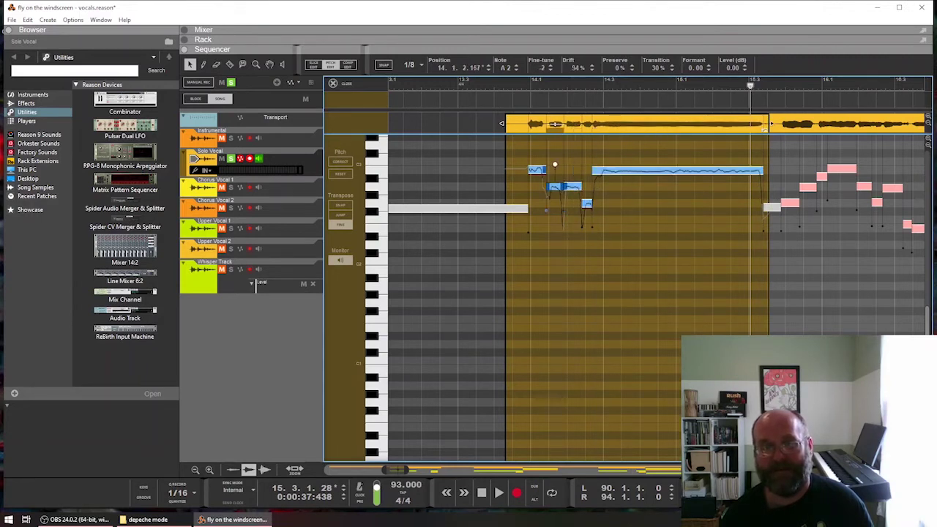
pyautogui.click(537, 124)
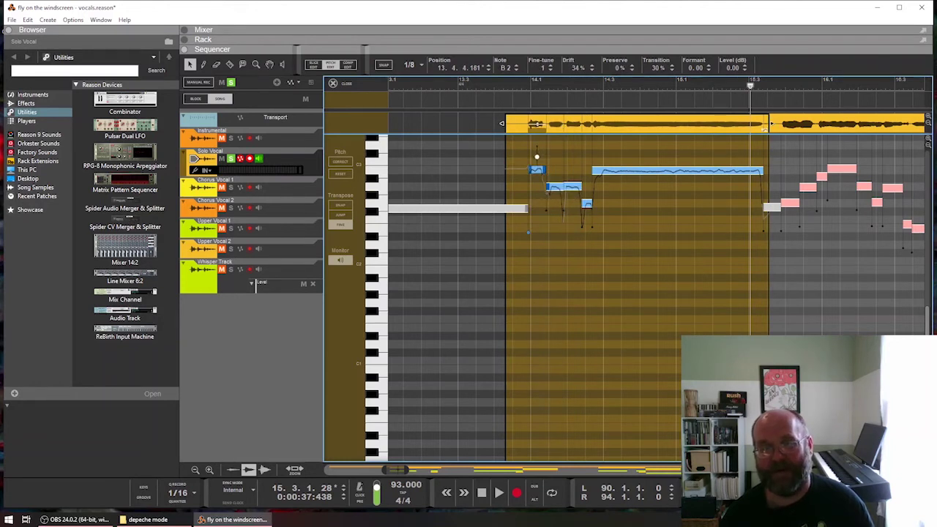
# Select the phrase's G2 note and replay the retuned phrase from the clip's start, stopping in bar 15
pyautogui.click(586, 124)
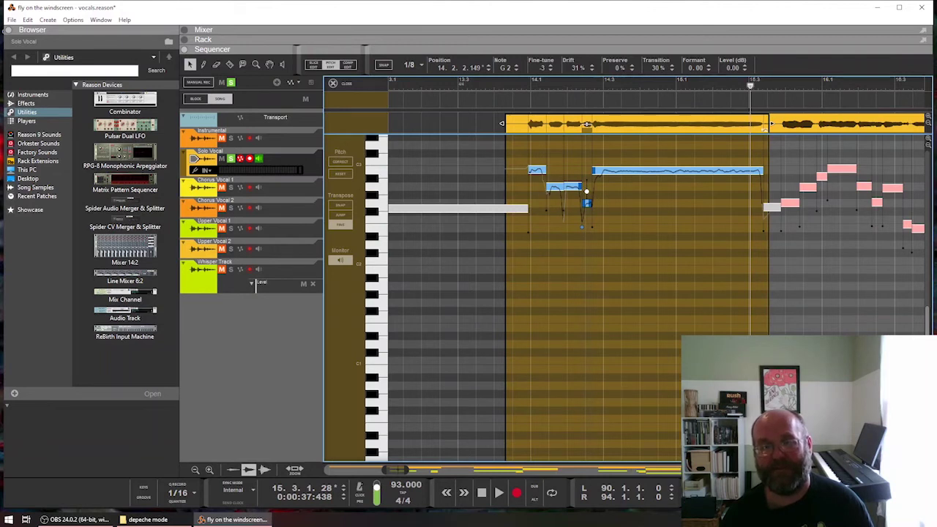
pyautogui.press('KP_0')
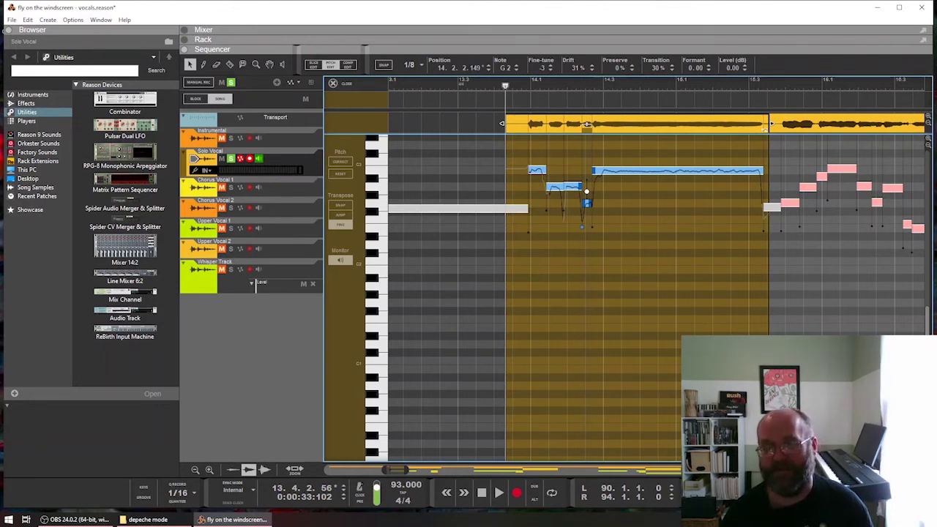
pyautogui.press('space')
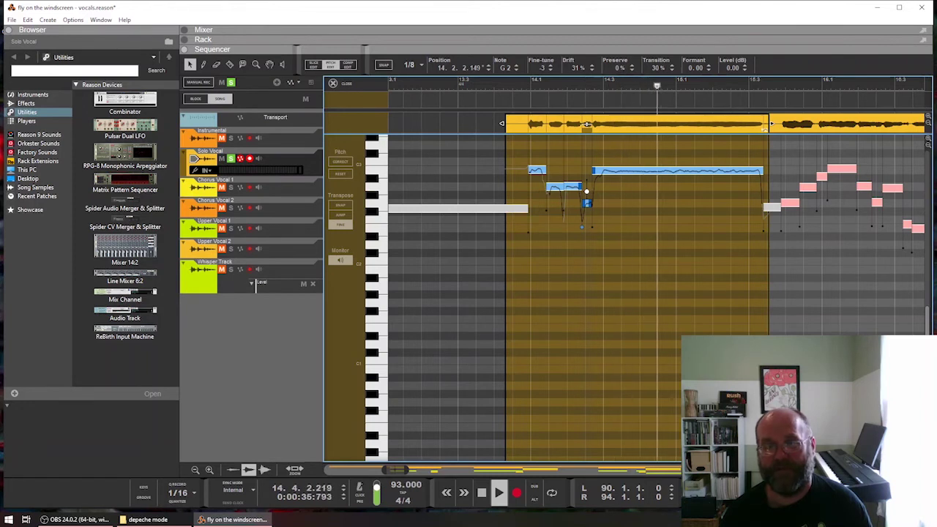
pyautogui.press('space')
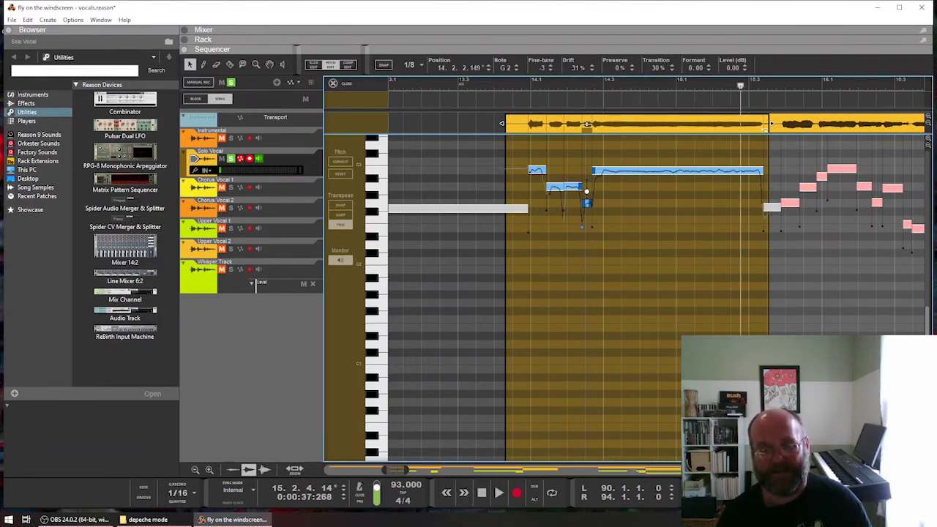
# Close the Solo Vocal clip's pitch editor and frame bars 13 to 18 in the arrangement
pyautogui.scroll(-5, 586, 293)
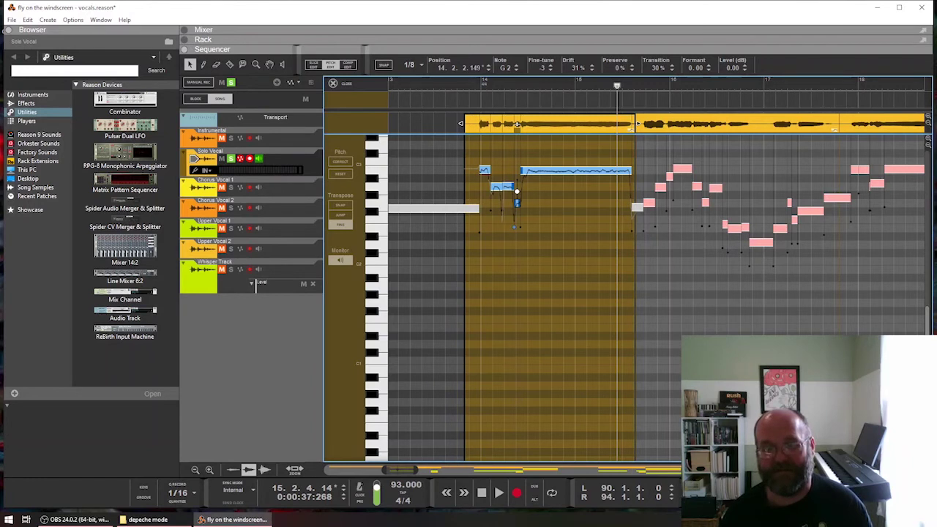
pyautogui.hscroll(2, 622, 293)
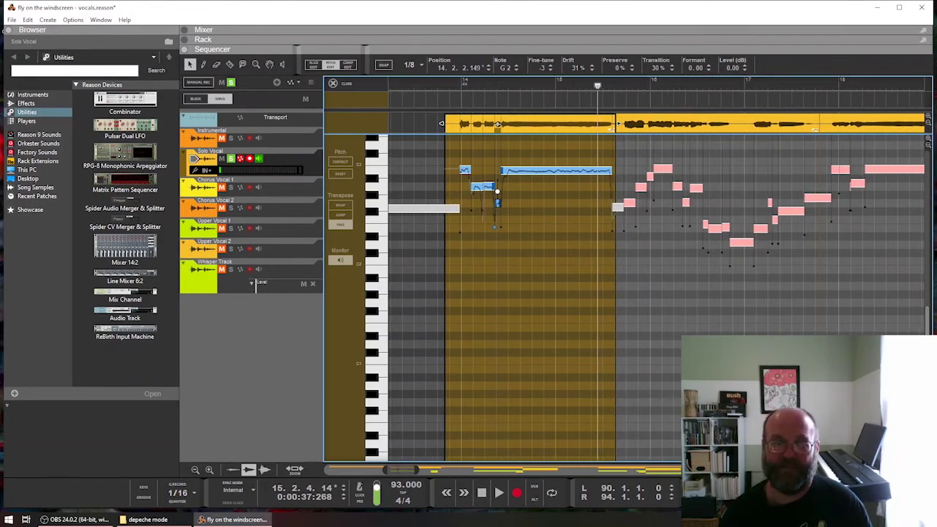
pyautogui.hscroll(15, 497, 124)
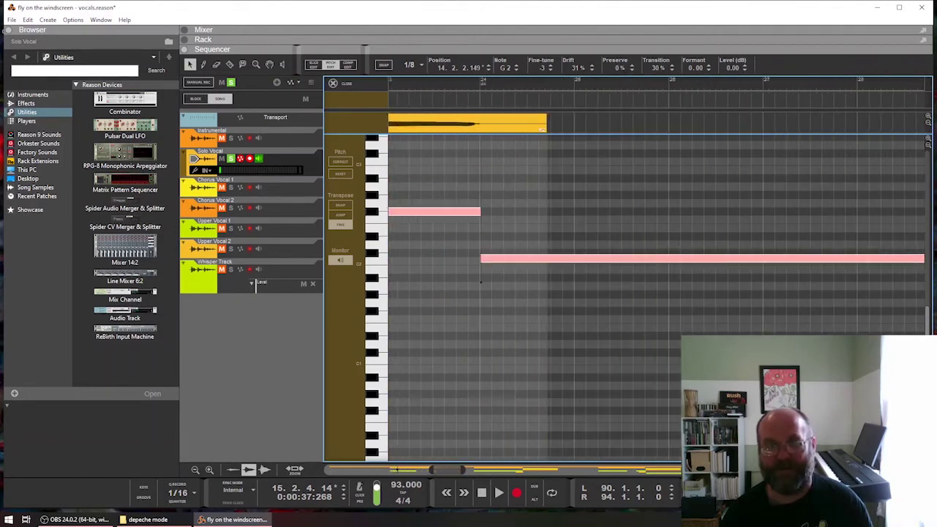
pyautogui.hscroll(-12, 655, 298)
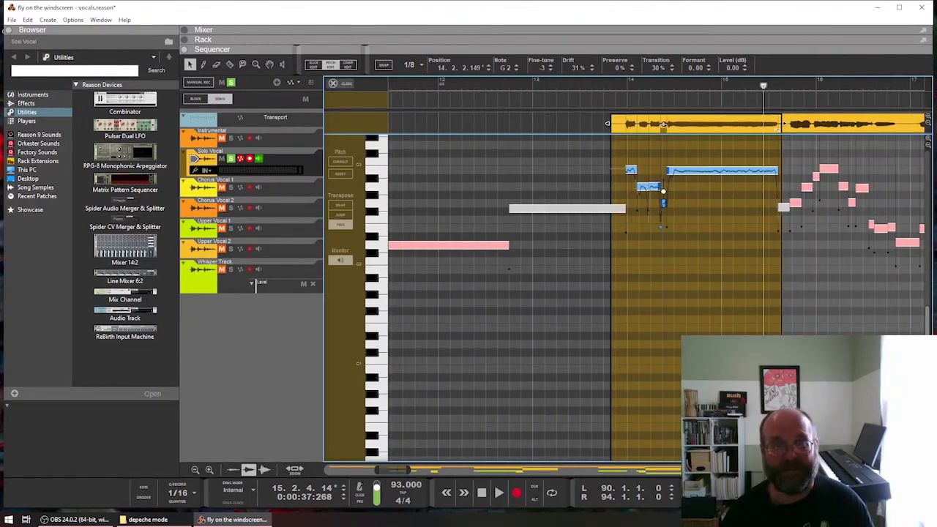
pyautogui.click(340, 84)
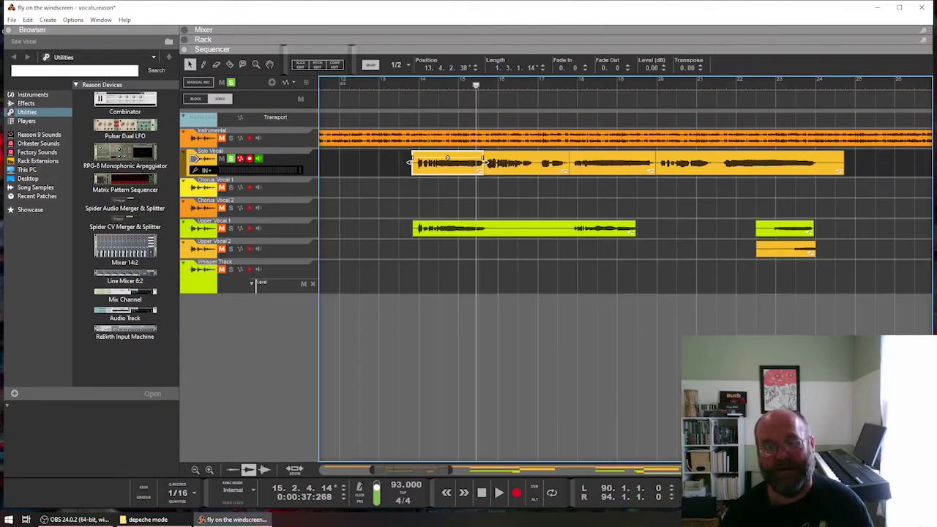
pyautogui.moveTo(450, 469); pyautogui.dragTo(410, 470)
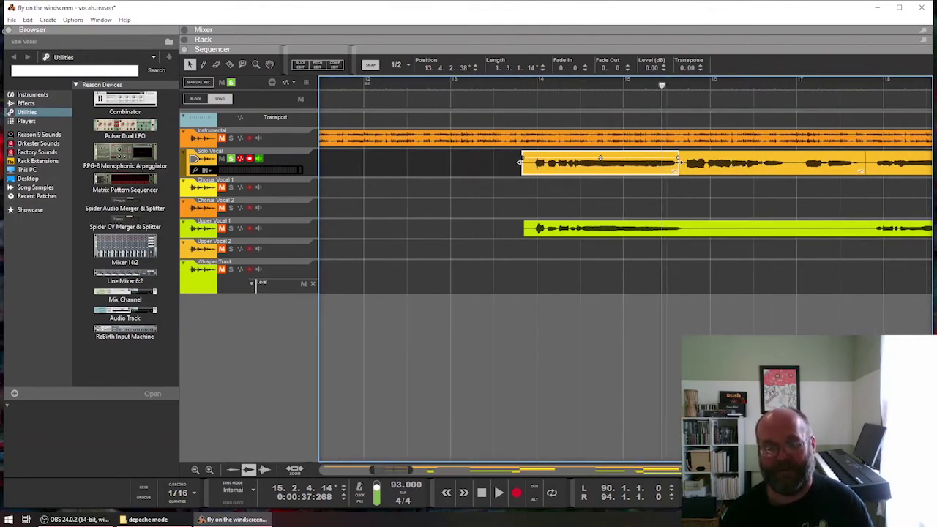
pyautogui.hscroll(1, 625, 293)
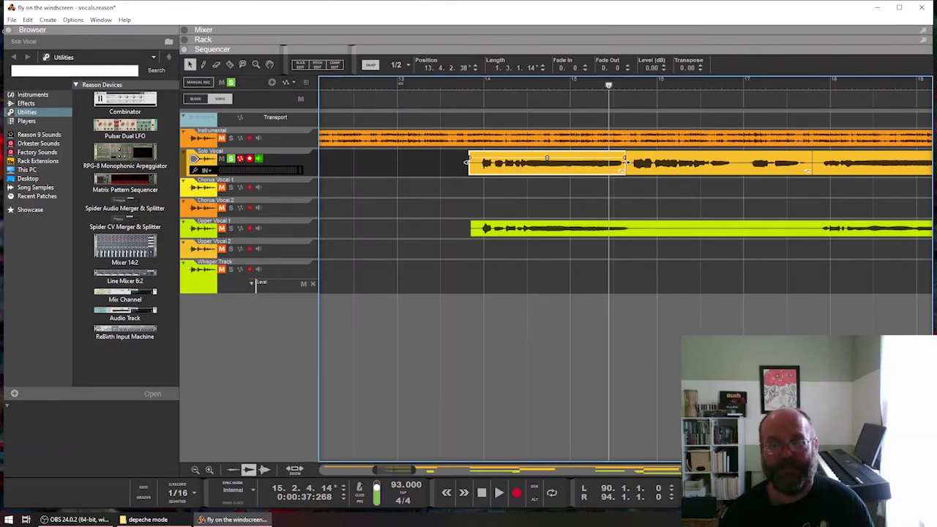
# Audition Upper Vocal 1 soloed together with the Solo Vocal from 13.3.1, stopping in bar 15
pyautogui.press('space')
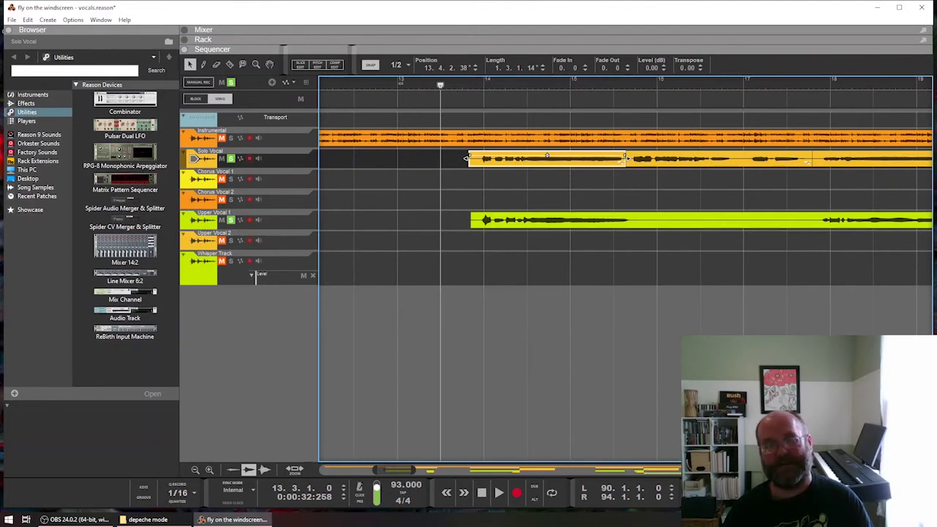
pyautogui.press('space')
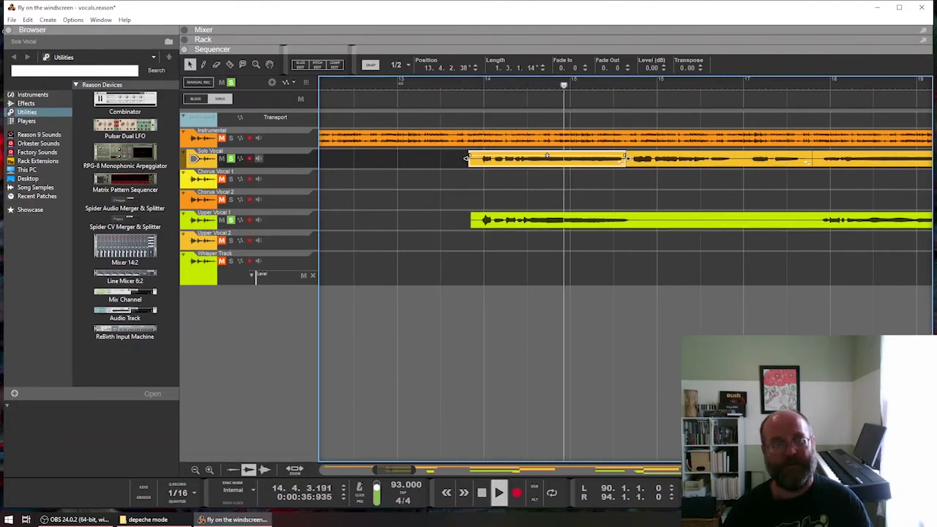
pyautogui.press('space')
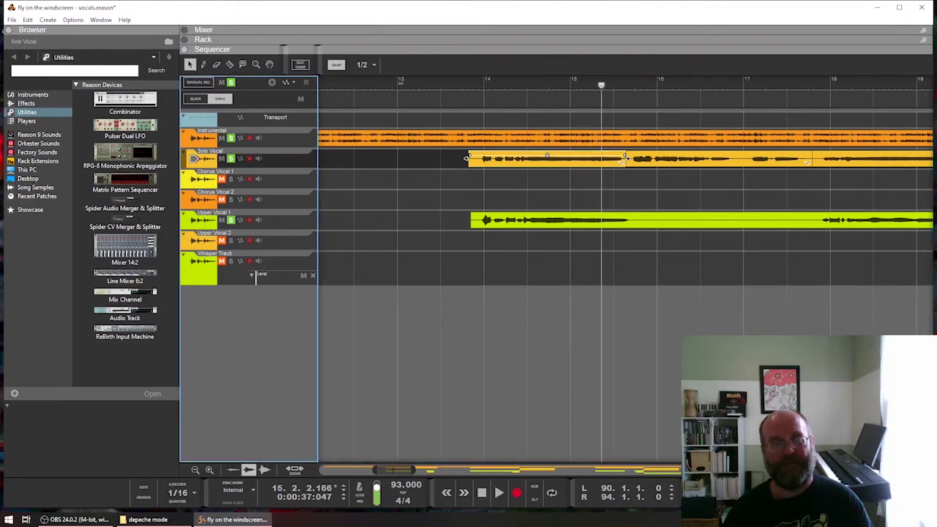
# Replay the two vocals from 13.3.1 with the Instrumental soloed as well, stopping in bar 15
pyautogui.click(440, 83)
pyautogui.press('space')
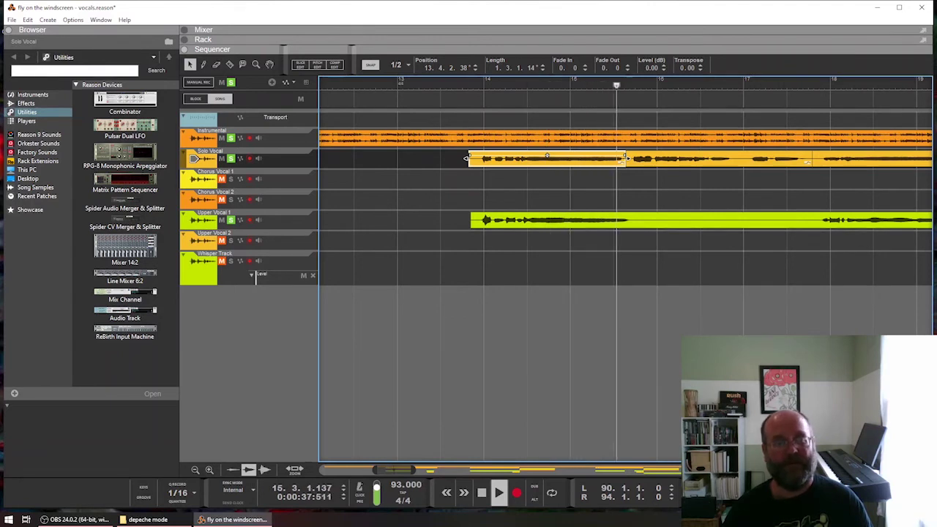
pyautogui.press('space')
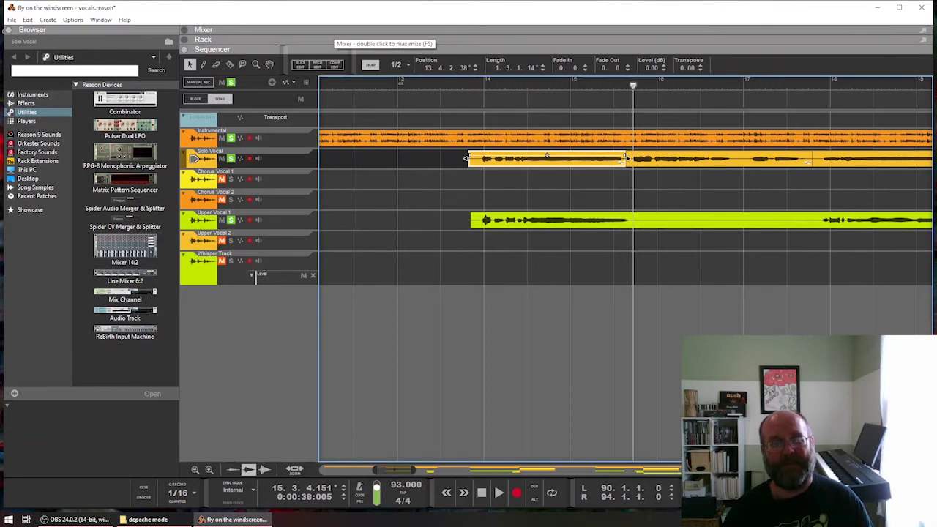
# View the mixer channels full size and return to the sequencer
pyautogui.doubleClick(335, 30)
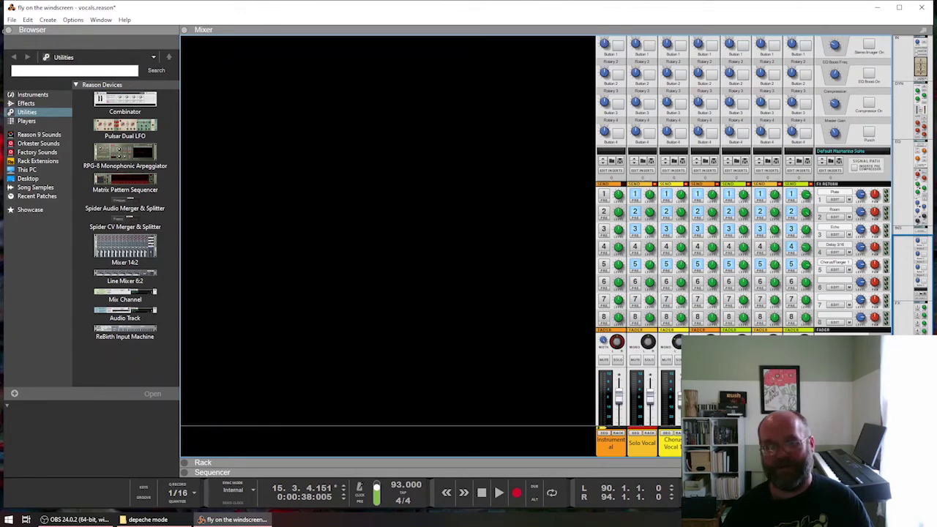
pyautogui.press('F7')
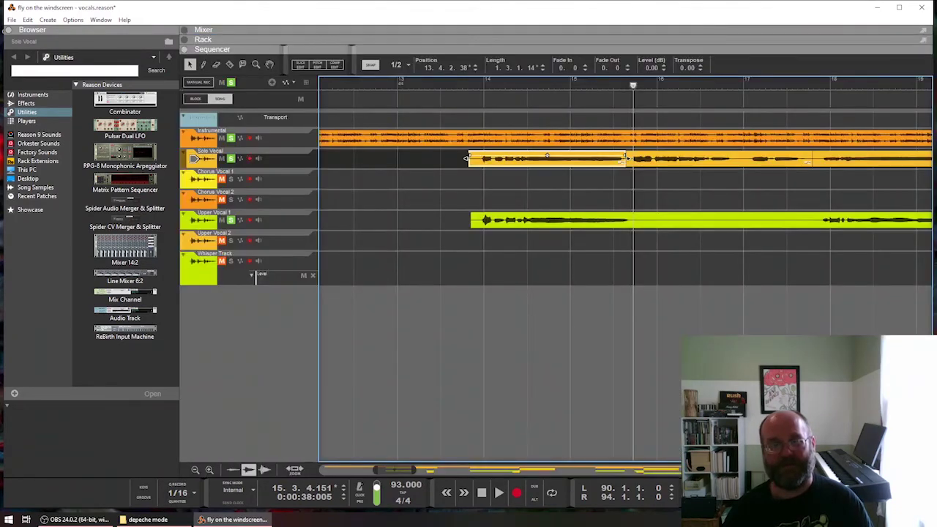
# Unsolo the Instrumental, add Upper Vocal 2 to the soloed vocals and audition them from 22.3.1, stopping in bar 24
pyautogui.hscroll(10, 626, 269)
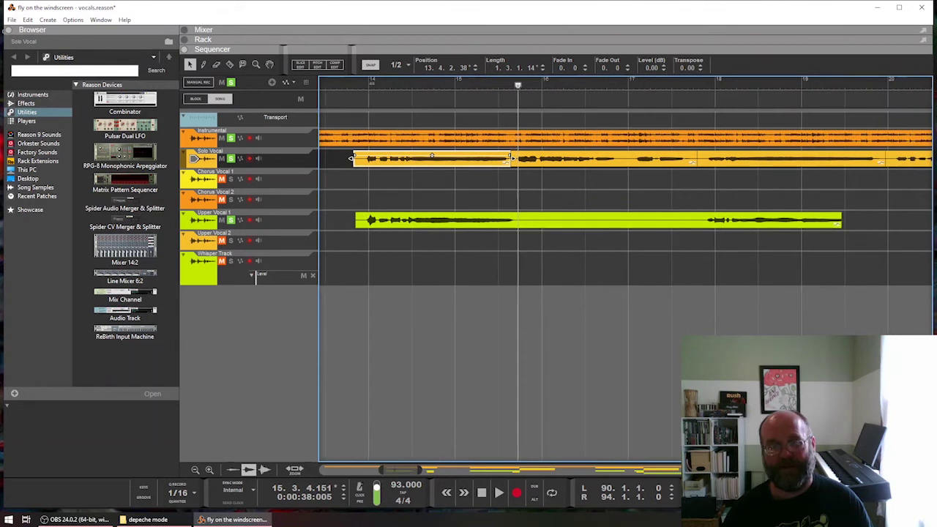
pyautogui.hscroll(-3, 626, 269)
pyautogui.hscroll(5, 626, 269)
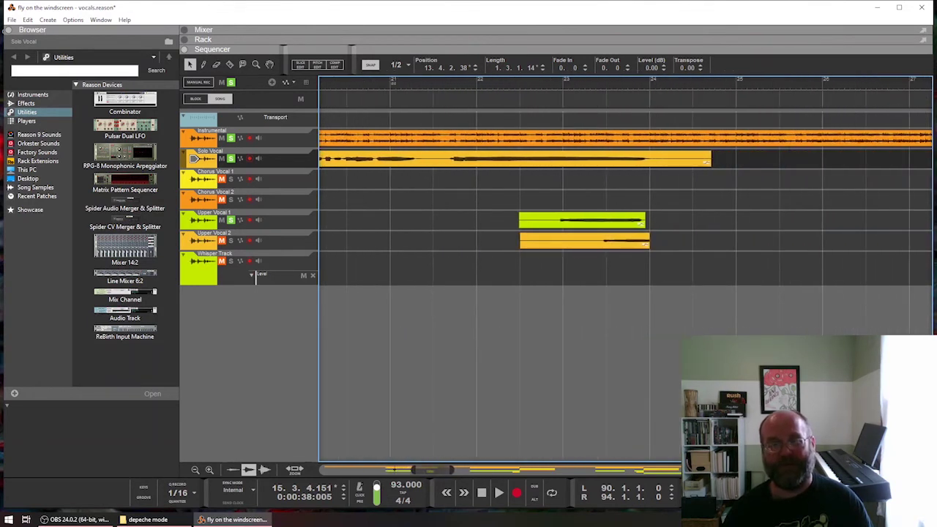
pyautogui.click(520, 82)
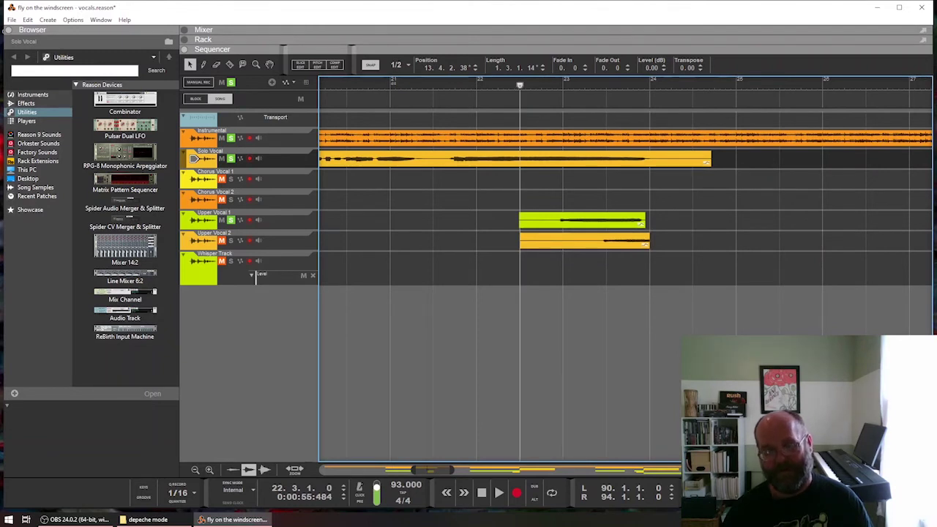
pyautogui.click(230, 139)
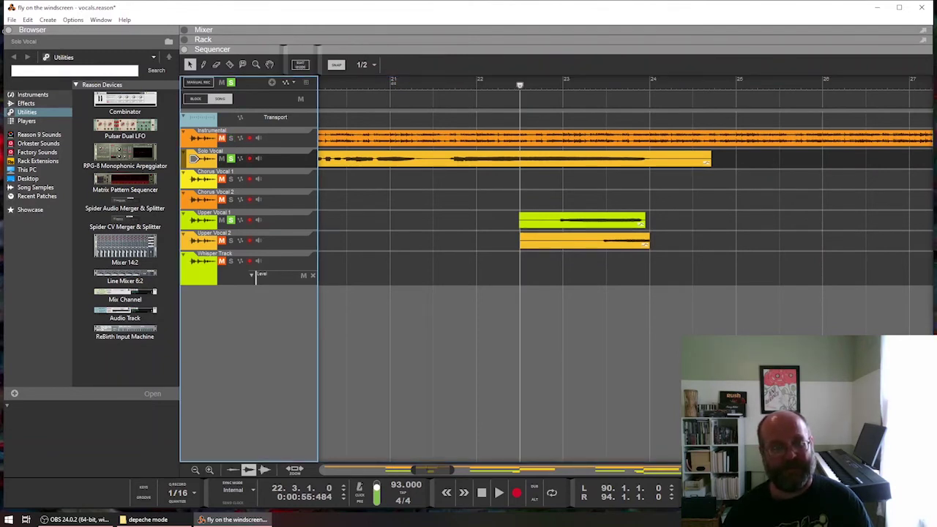
pyautogui.press('space')
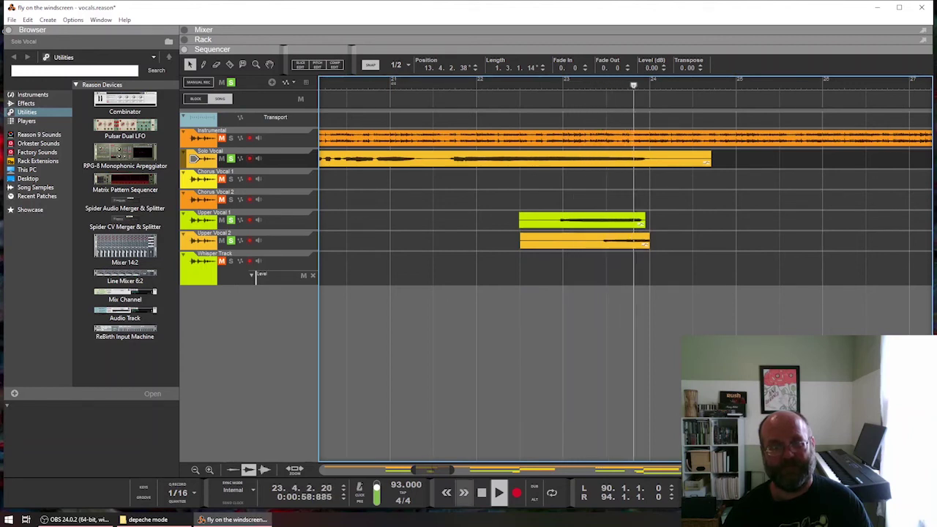
pyautogui.press('space')
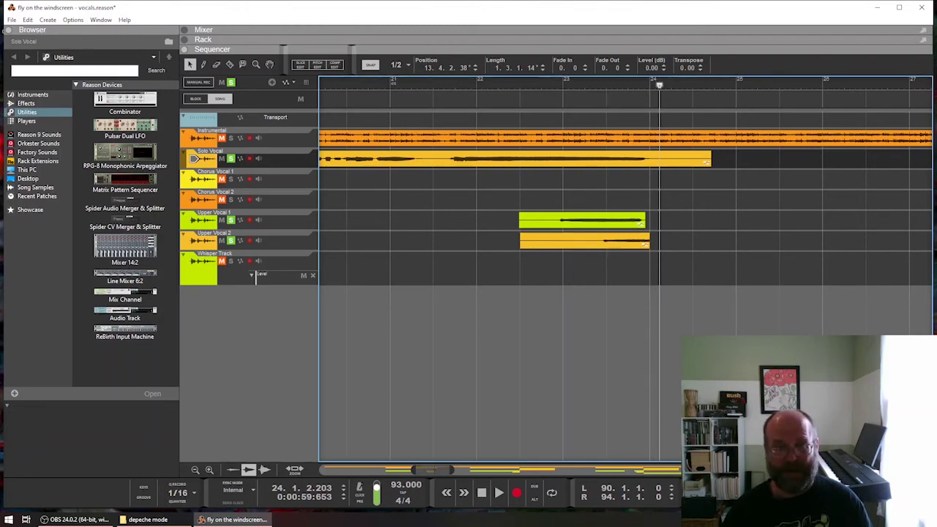
# Solo only Chorus Vocal 1 and play the chorus from bar 42
pyautogui.hscroll(10, 625, 269)
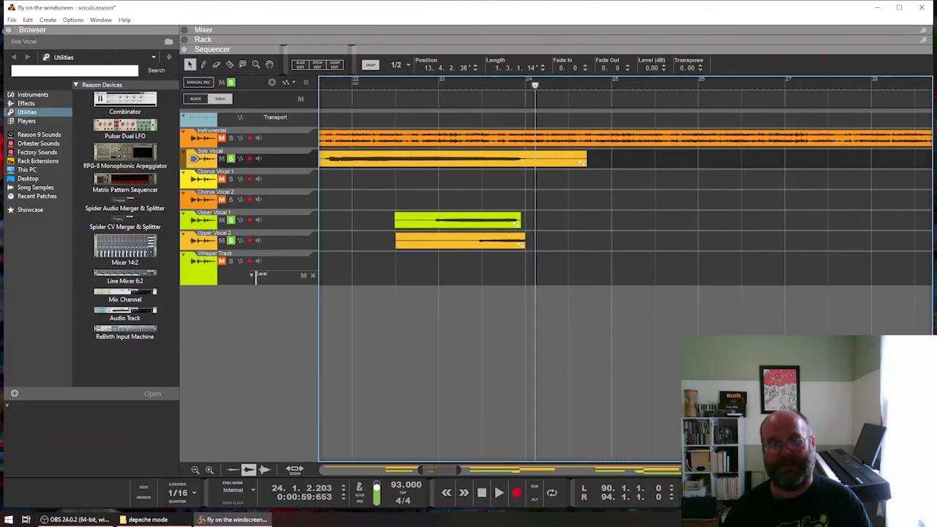
pyautogui.hscroll(4, 841, 224)
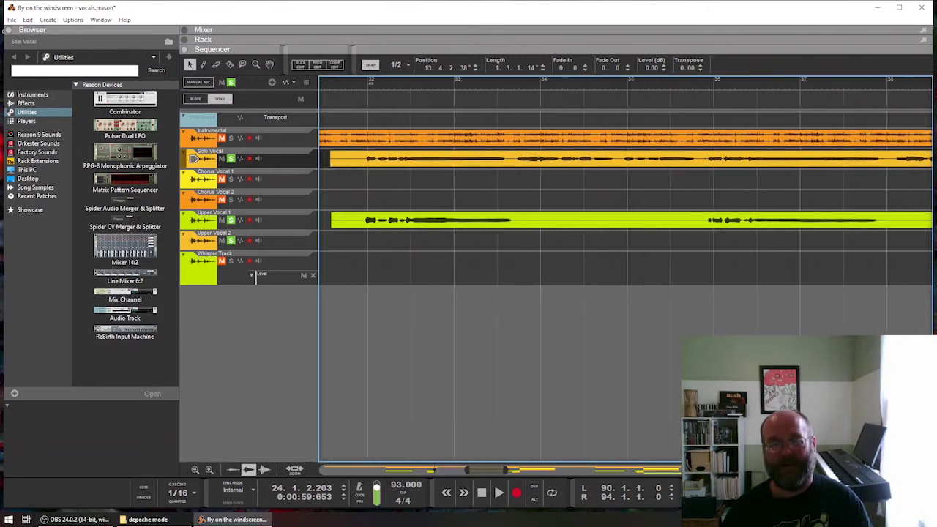
pyautogui.hscroll(-4, 842, 223)
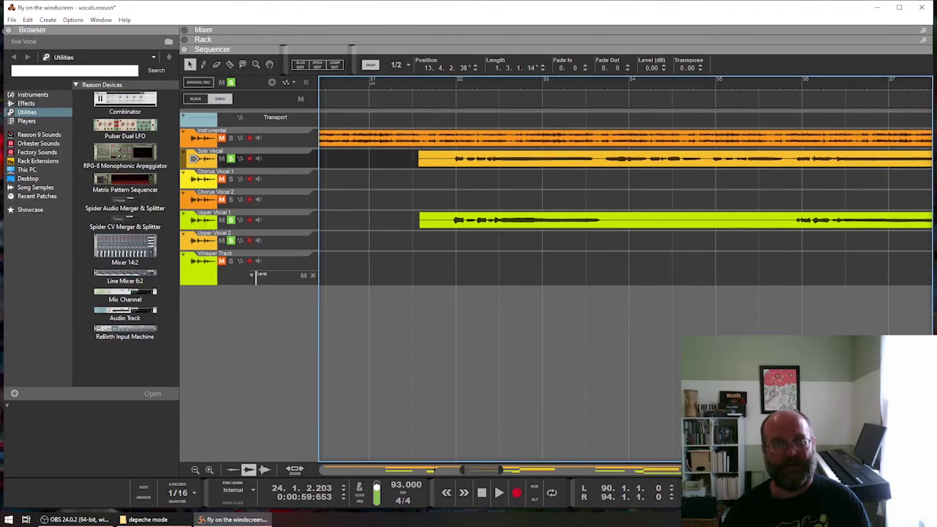
pyautogui.hscroll(10, 626, 269)
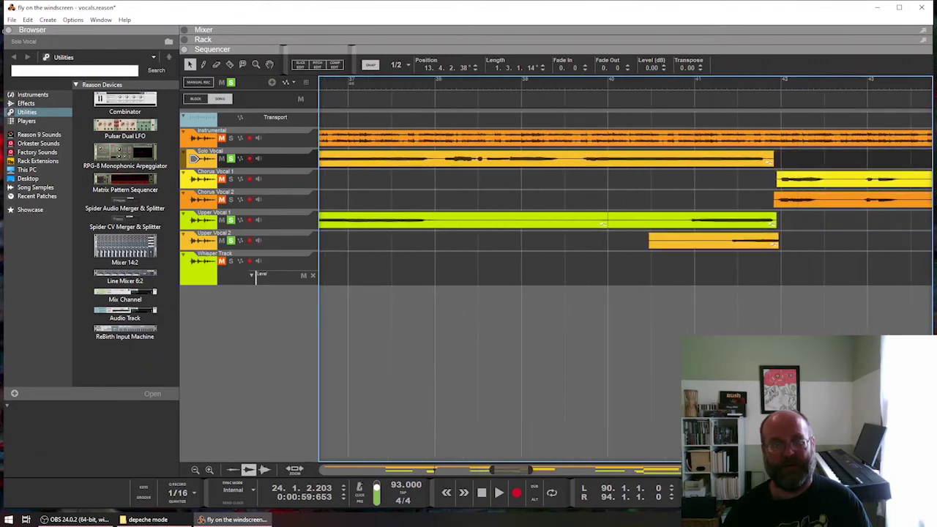
pyautogui.hscroll(1, 626, 276)
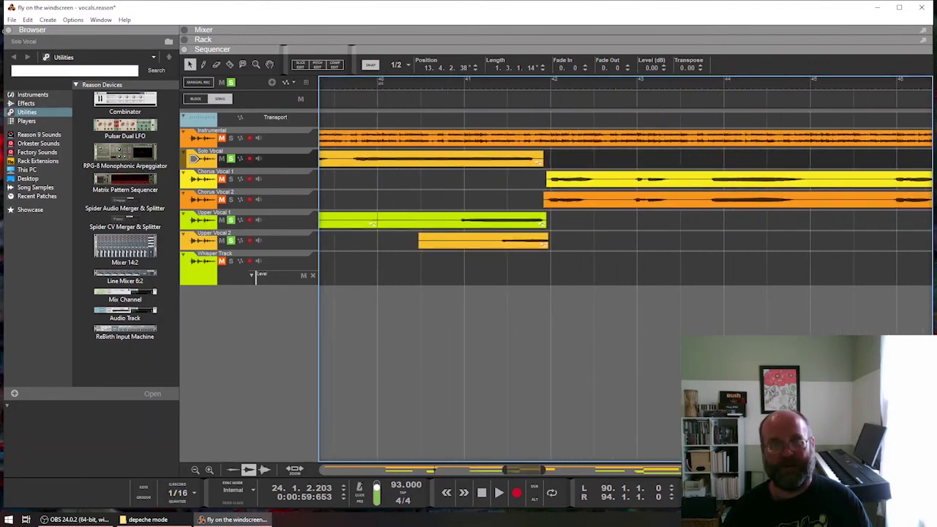
pyautogui.click(551, 81)
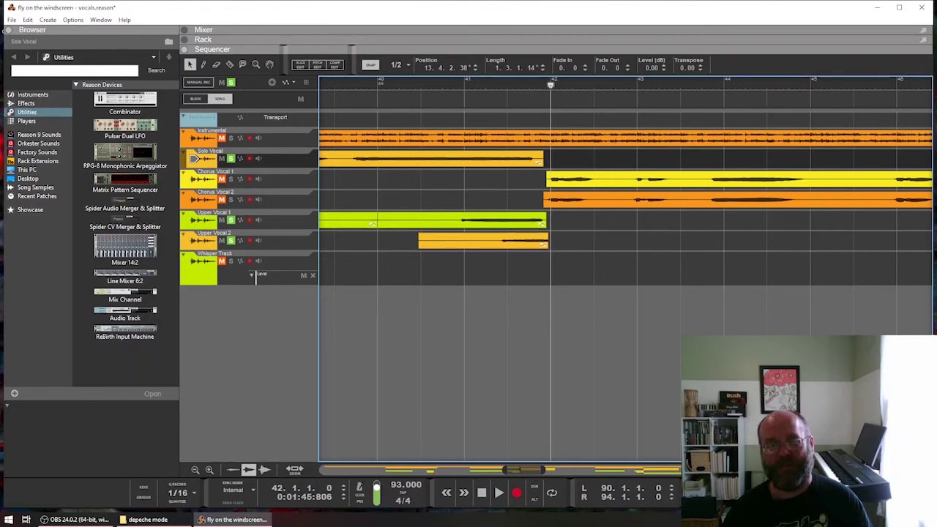
pyautogui.click(230, 159)
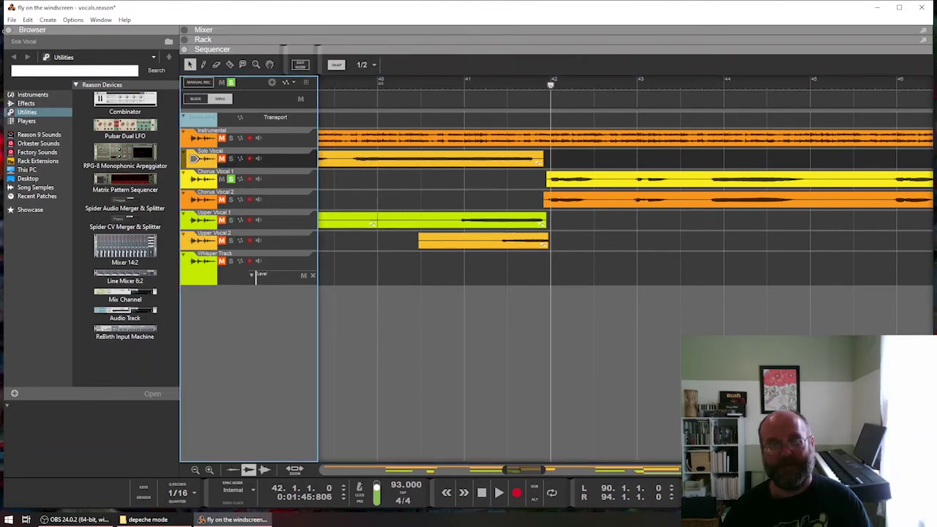
pyautogui.press('space')
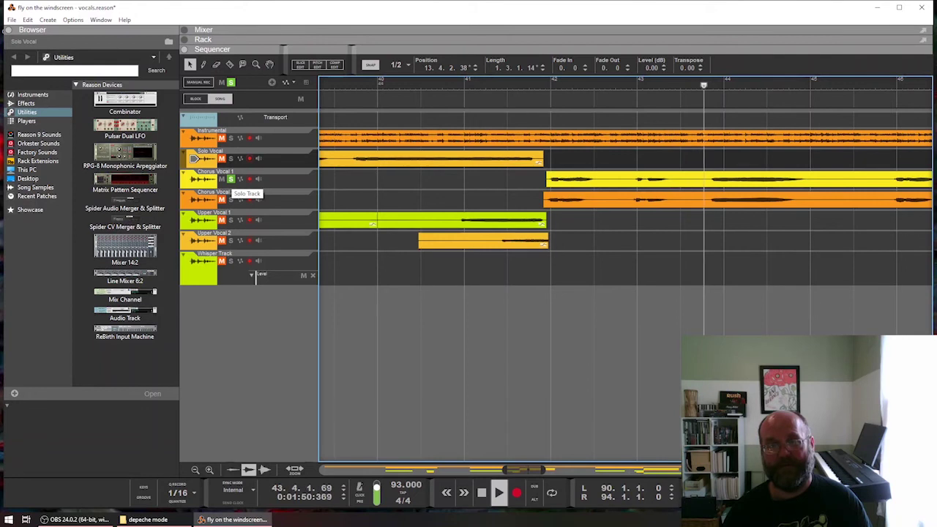
# Audition only Chorus Vocal 2 from bar 42, stopping in bar 43, and add Chorus Vocal 1 to the solo
pyautogui.click(230, 199)
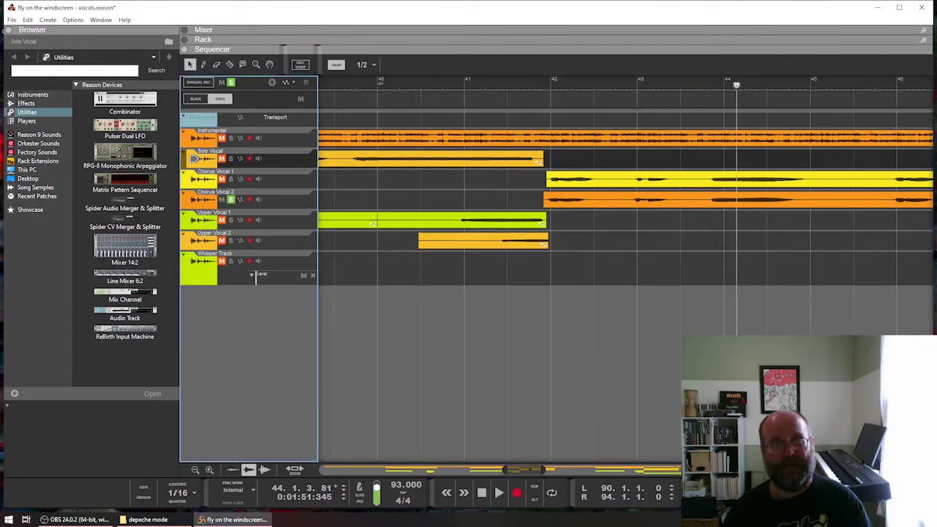
pyautogui.click(551, 83)
pyautogui.press('space')
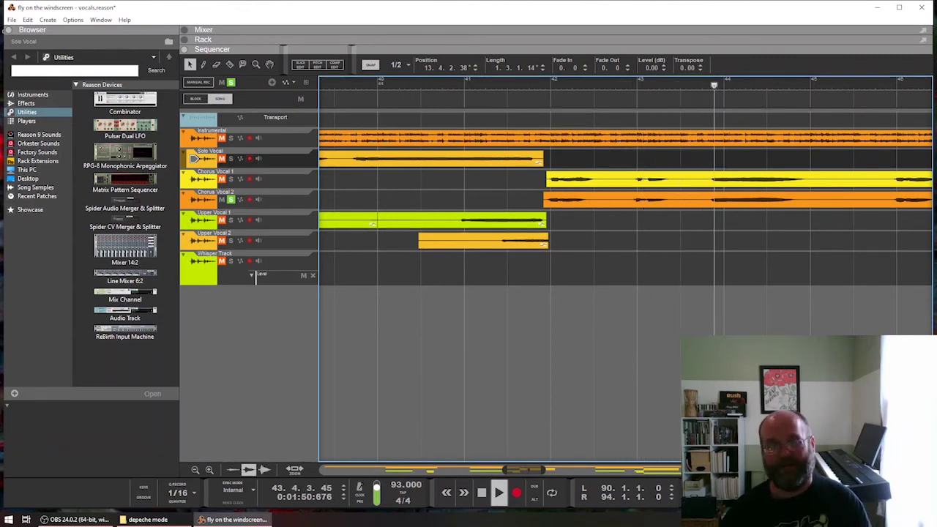
pyautogui.press('space')
pyautogui.click(230, 180)
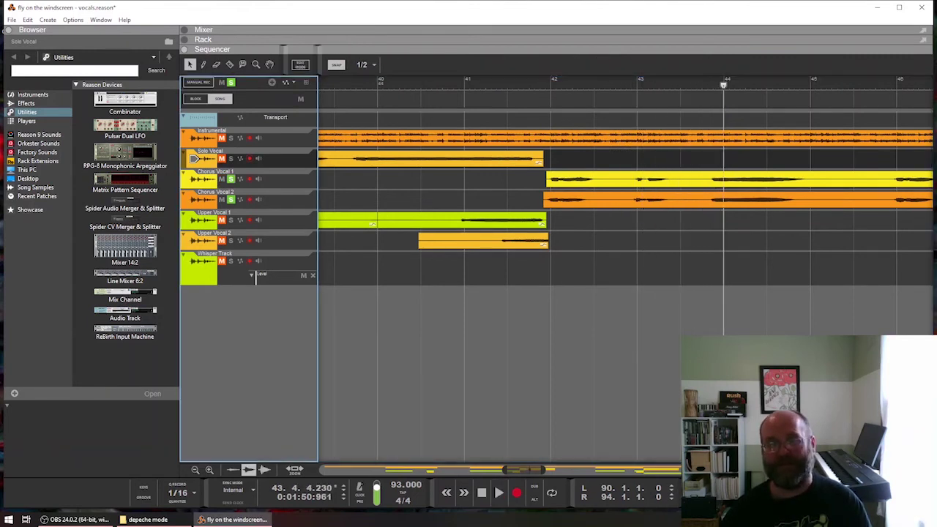
# Play both soloed chorus vocals together from bar 42, stopping in bar 43
pyautogui.click(554, 82)
pyautogui.press('space')
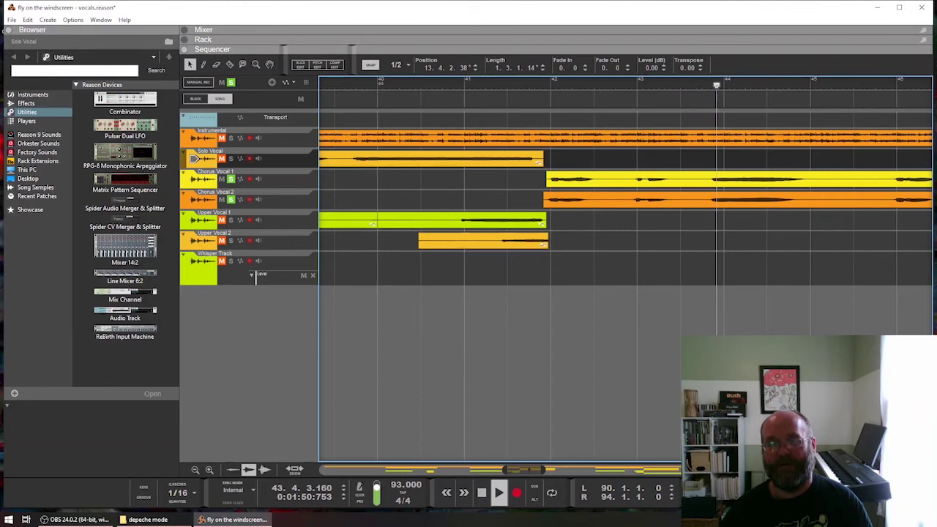
pyautogui.press('space')
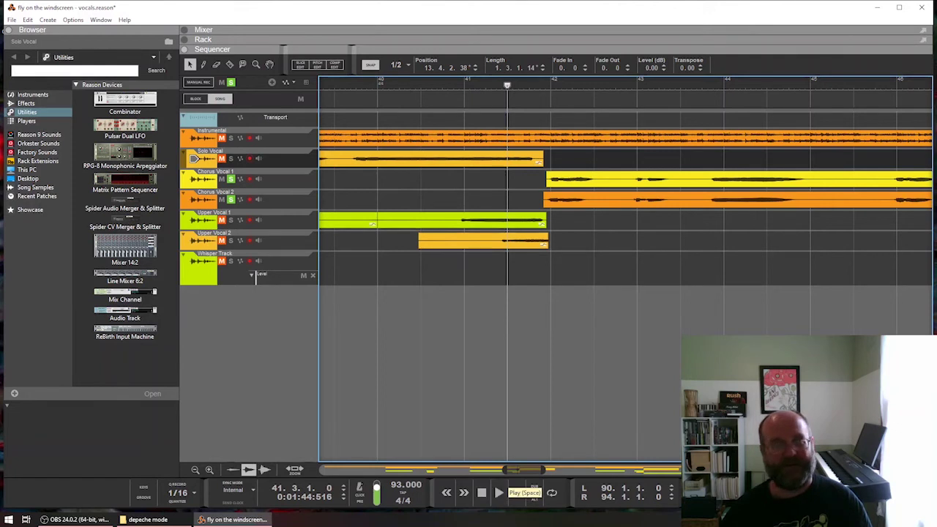
# Unsolo Chorus Vocal 1 and Chorus Vocal 2 and play the full mix from 41.3.1, stopping in bar 44
pyautogui.click(231, 180)
pyautogui.click(230, 200)
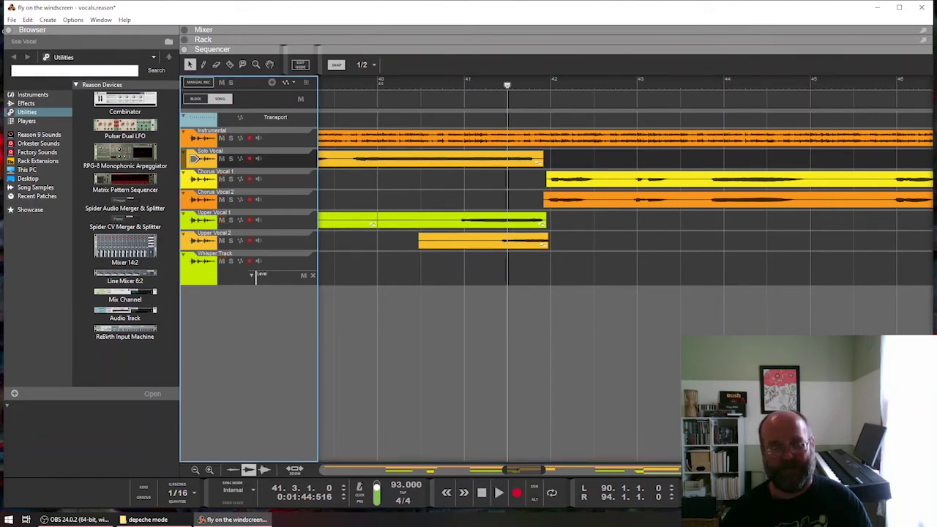
pyautogui.press('space')
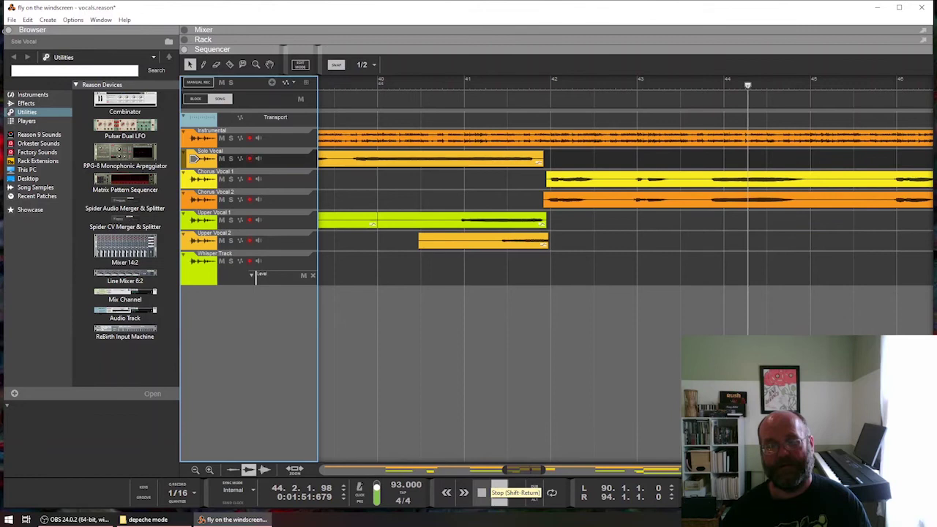
pyautogui.click(482, 492)
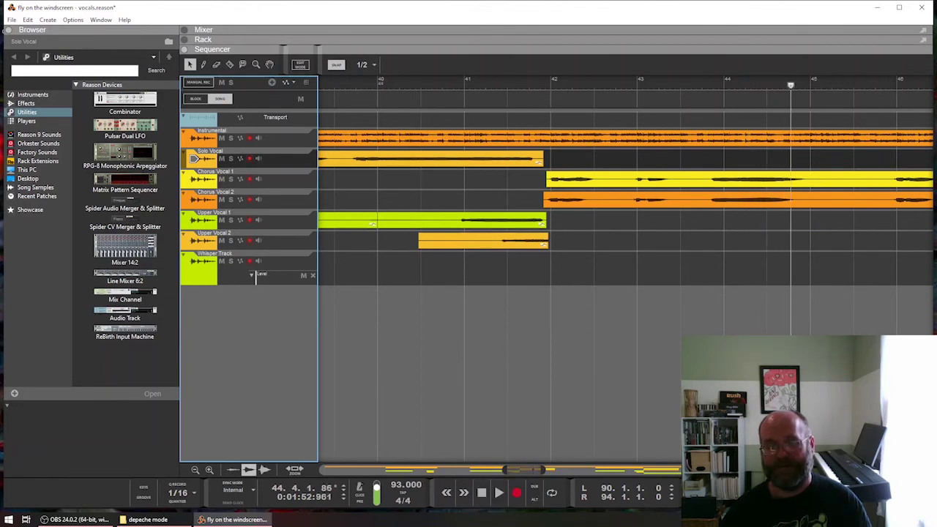
# Solo the Whisper Track and play it from bar 68, stopping in bar 69
pyautogui.moveTo(524, 470); pyautogui.dragTo(658, 470)
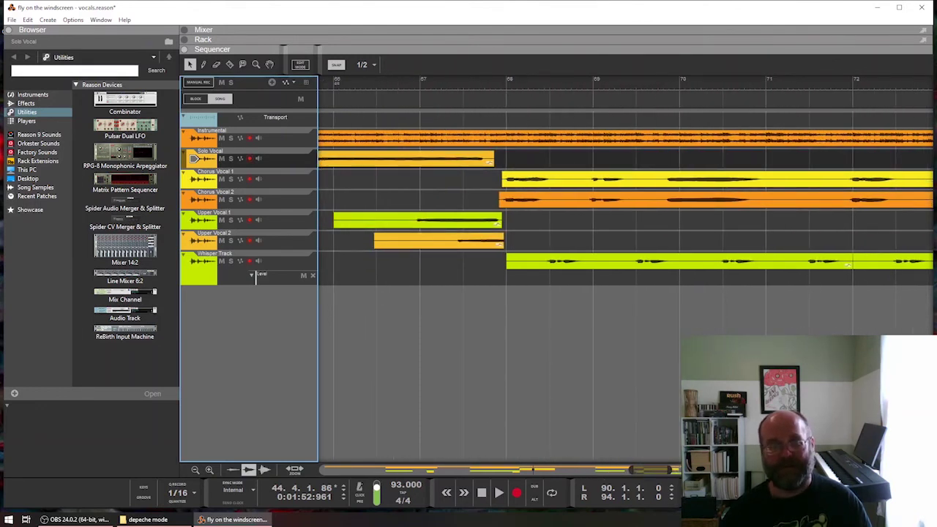
pyautogui.click(505, 83)
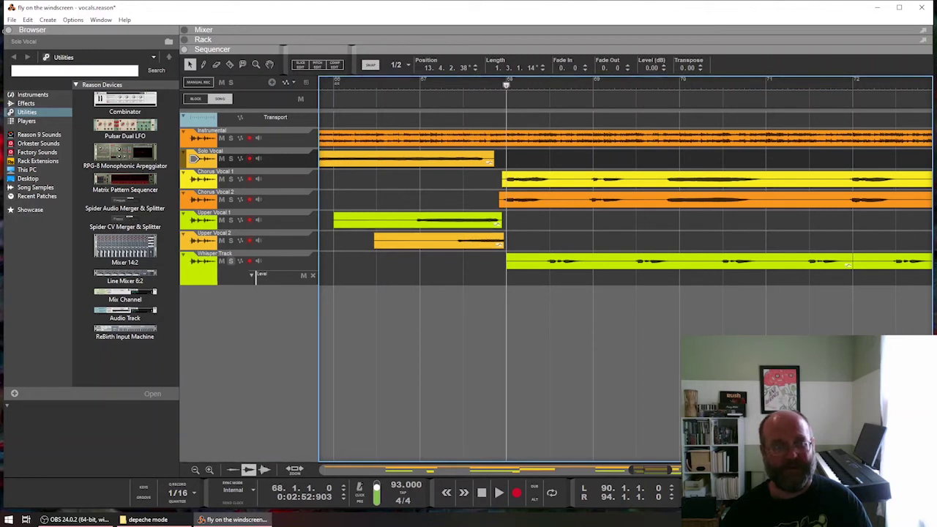
pyautogui.click(230, 261)
pyautogui.press('space')
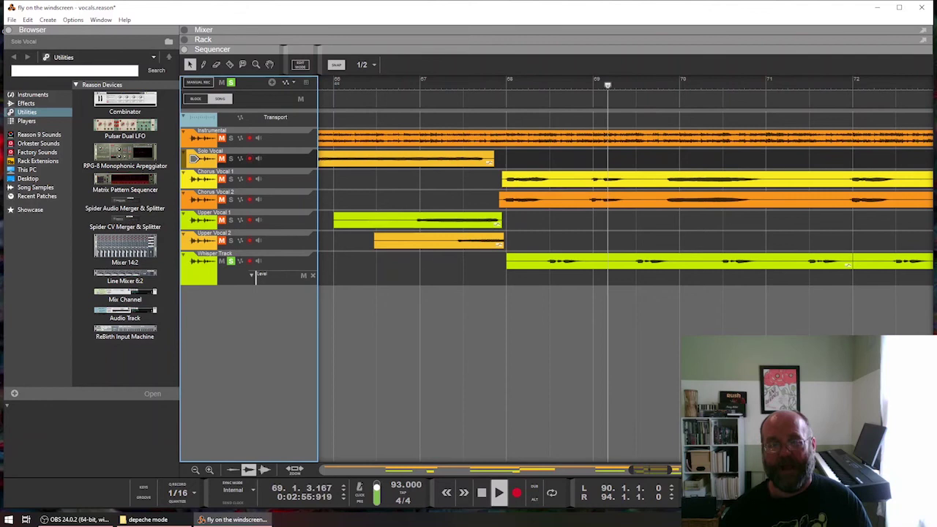
pyautogui.press('space')
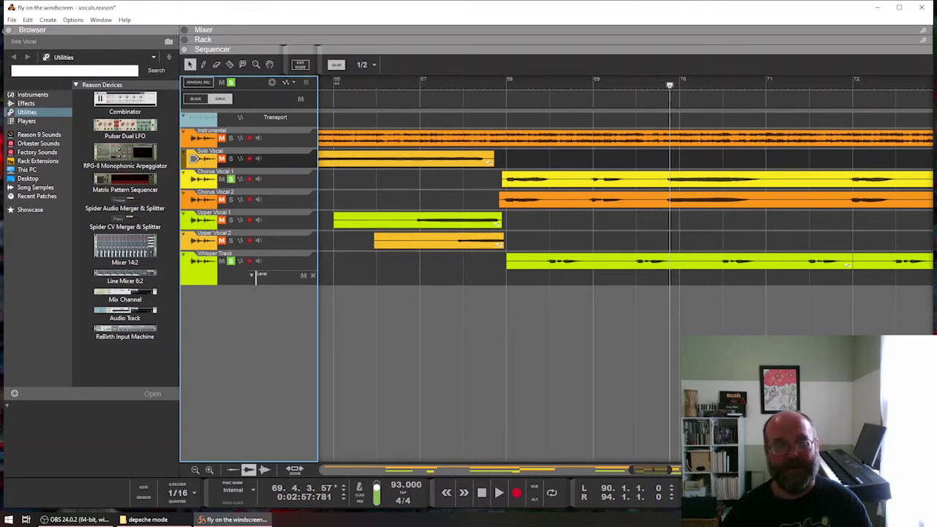
# Add both chorus vocals to the soloed Whisper Track and play them from bar 68, stopping in bar 70
pyautogui.click(507, 82)
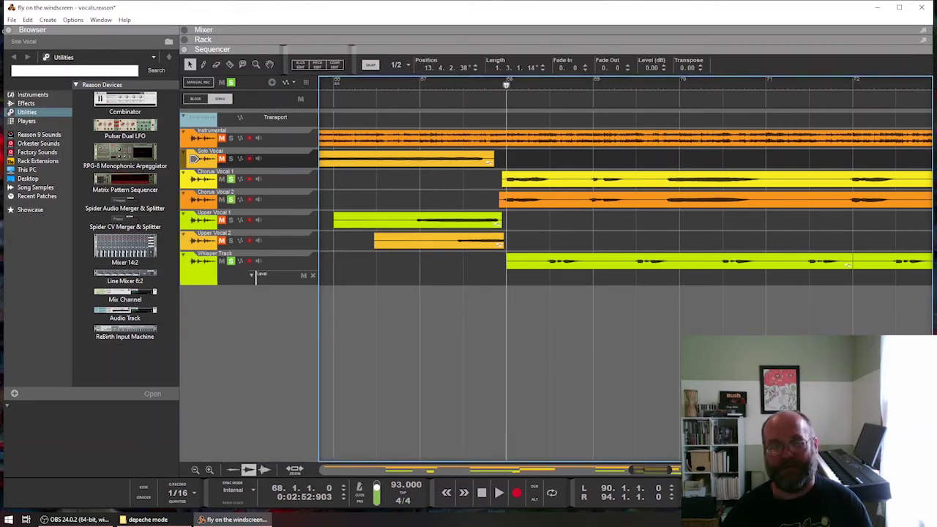
pyautogui.press('space')
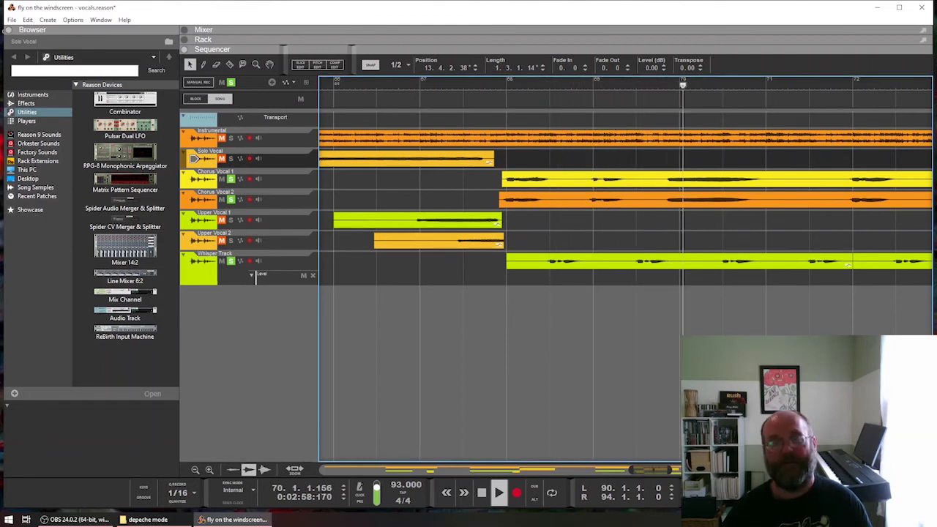
pyautogui.press('space')
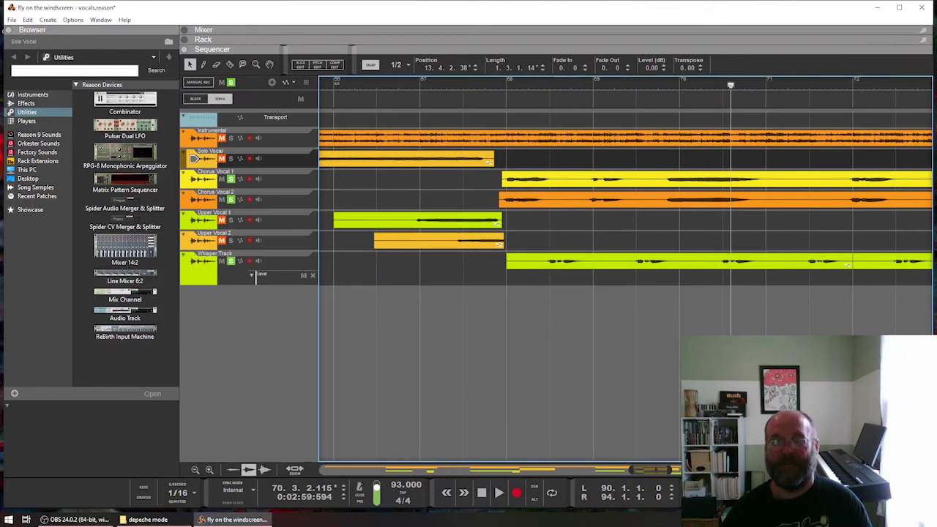
pyautogui.press('KP_0')
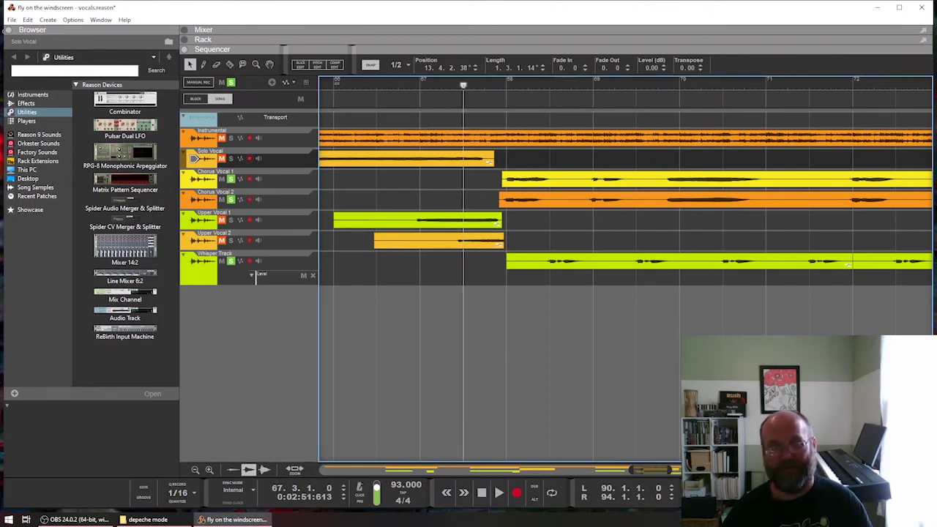
# Unsolo both chorus vocals and the Whisper Track, and play the full mix from 67.3.1, stopping in bar 70
pyautogui.press('space')
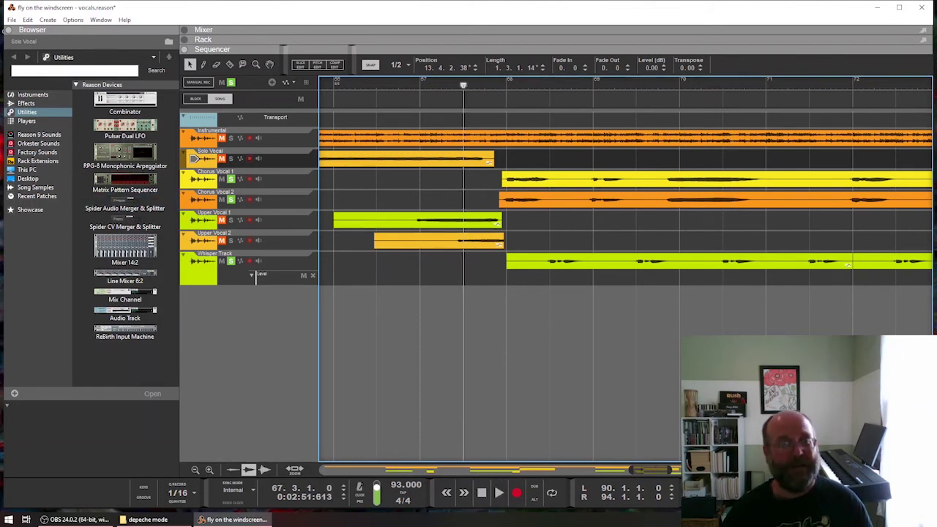
pyautogui.click(231, 179)
pyautogui.click(230, 199)
pyautogui.click(231, 260)
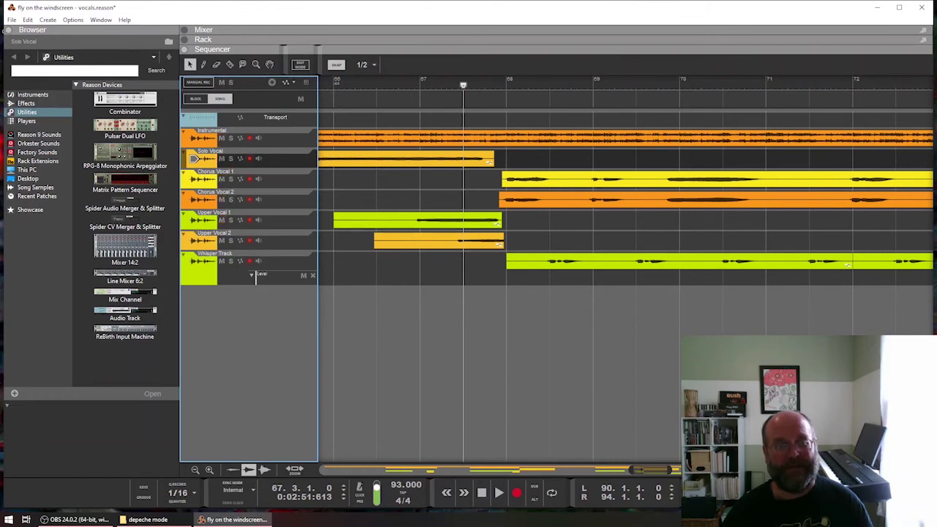
pyautogui.click(498, 492)
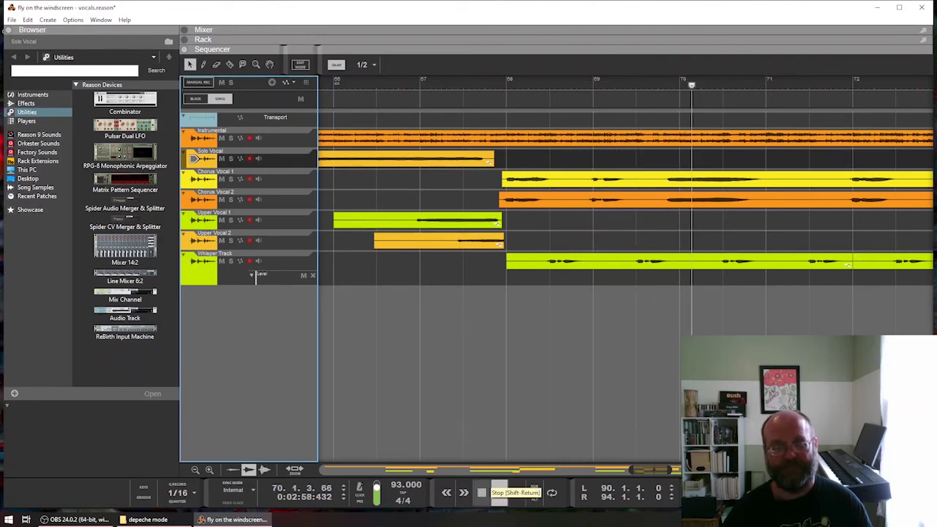
pyautogui.click(481, 493)
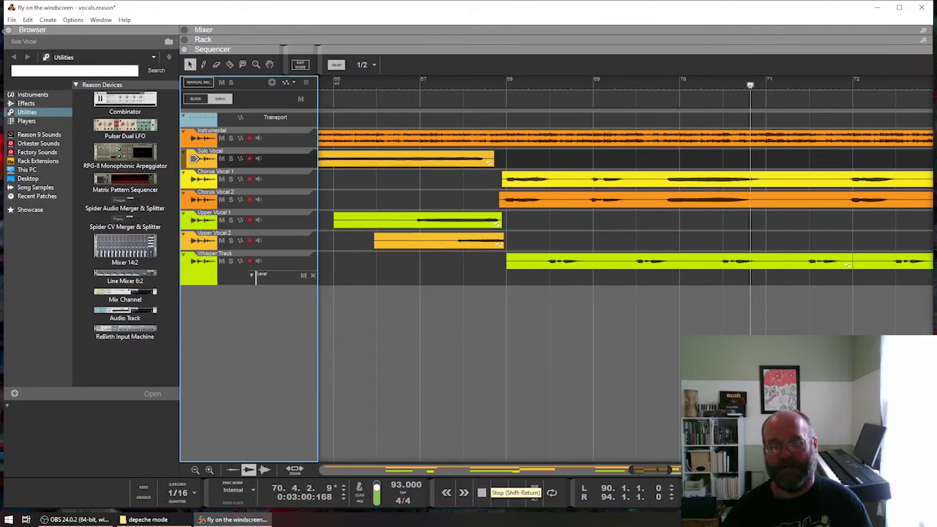
# Mute the Instrumental track in the vocals session
pyautogui.moveTo(649, 470); pyautogui.dragTo(483, 470)
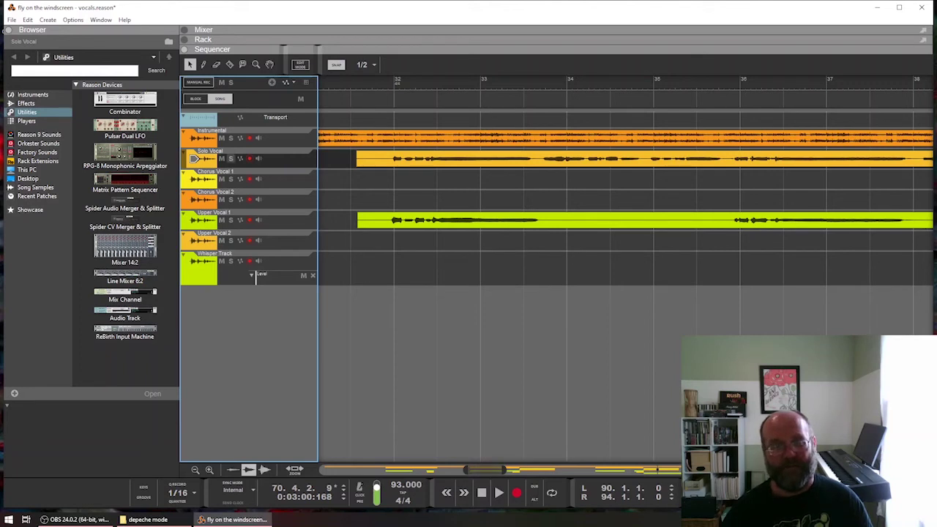
pyautogui.click(221, 137)
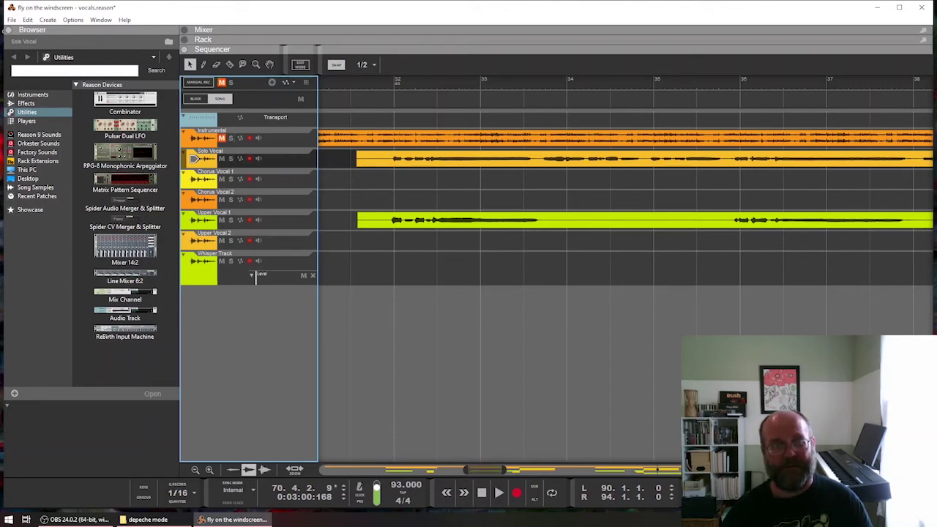
pyautogui.moveTo(484, 470); pyautogui.dragTo(648, 470)
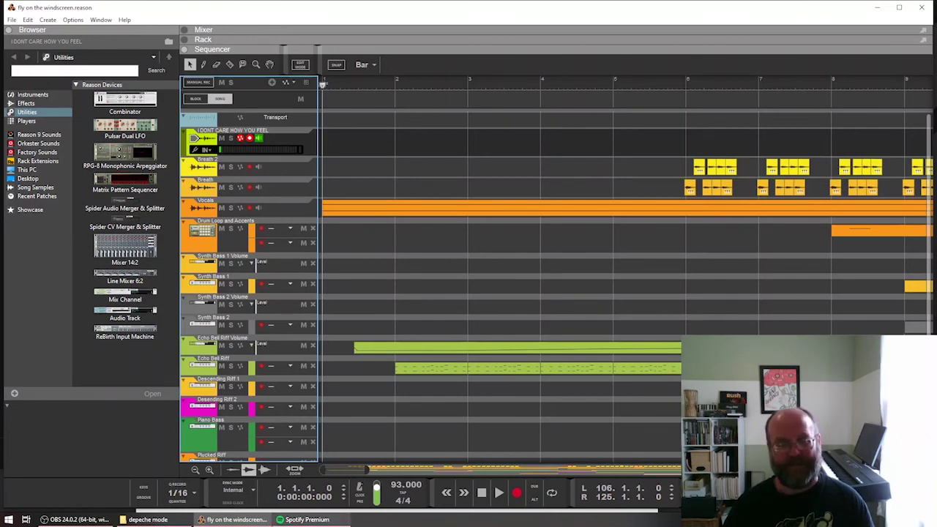
# Switch to Spotify, play a few seconds of "Fly on the Windscreen - Final", pause it and return to the main Reason session
pyautogui.click(310, 519)
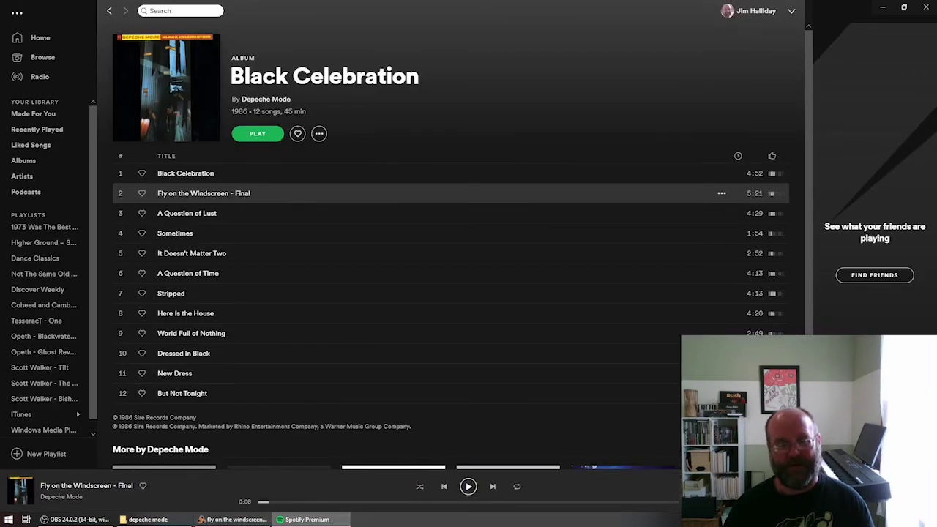
pyautogui.press('space')
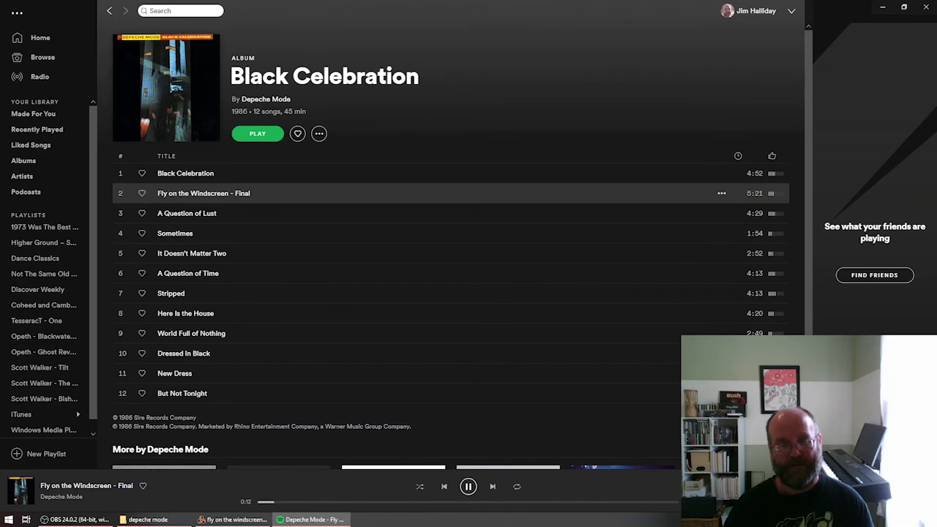
pyautogui.press('space')
pyautogui.moveTo(232, 520)
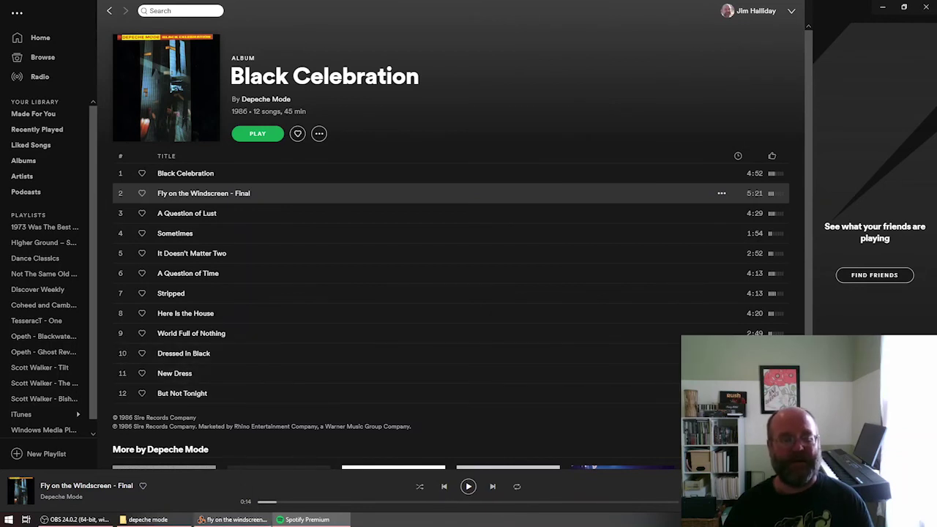
pyautogui.click(233, 520)
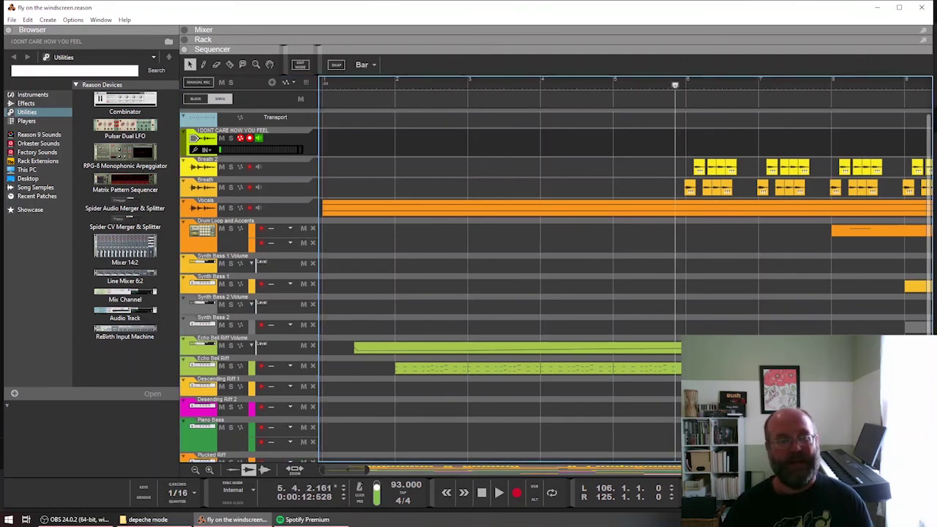
# Record-arm and solo the Breath 2 and Breath tracks, and play them from bar 5, stopping in bar 9
pyautogui.click(250, 167)
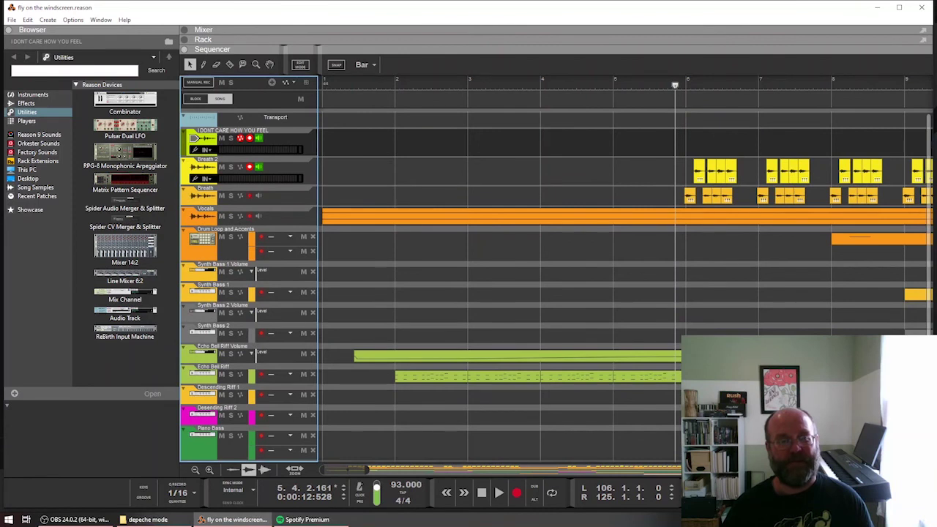
pyautogui.click(250, 196)
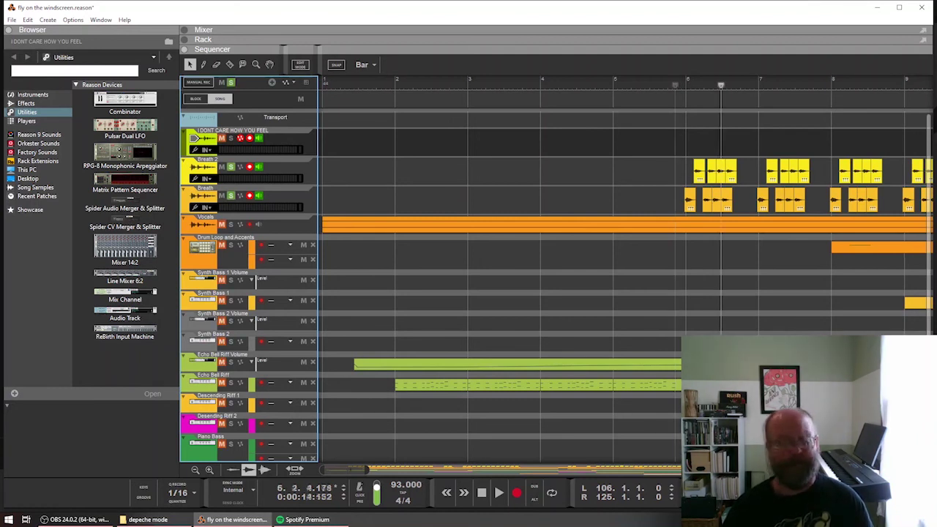
pyautogui.click(627, 86)
pyautogui.click(498, 492)
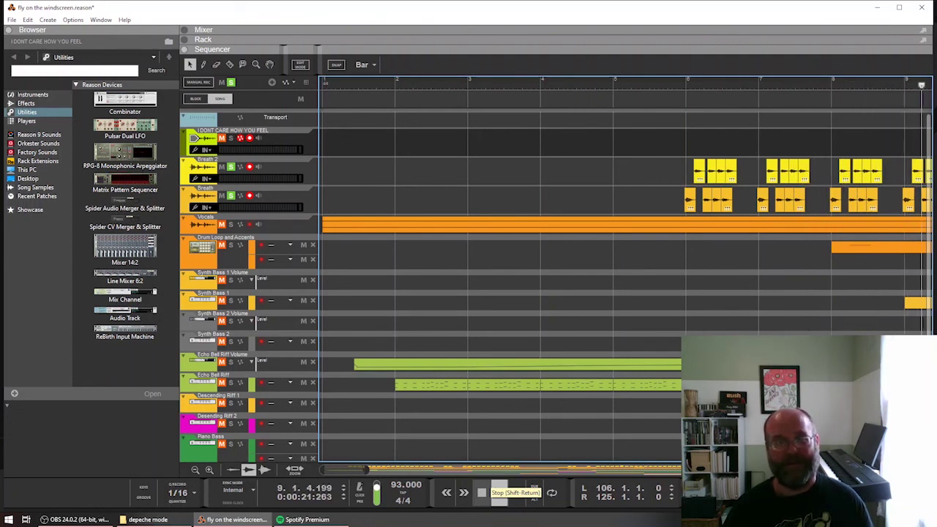
pyautogui.click(482, 493)
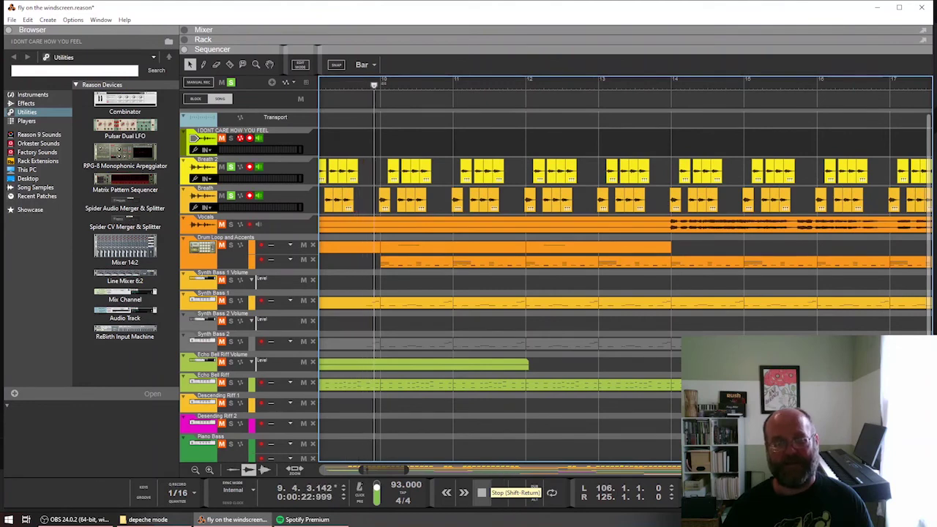
# Unsolo Breath 2 and Breath and play the full mix from late in bar 8, stopping in bar 11
pyautogui.moveTo(384, 470); pyautogui.dragTo(363, 470)
pyautogui.click(231, 166)
pyautogui.click(231, 195)
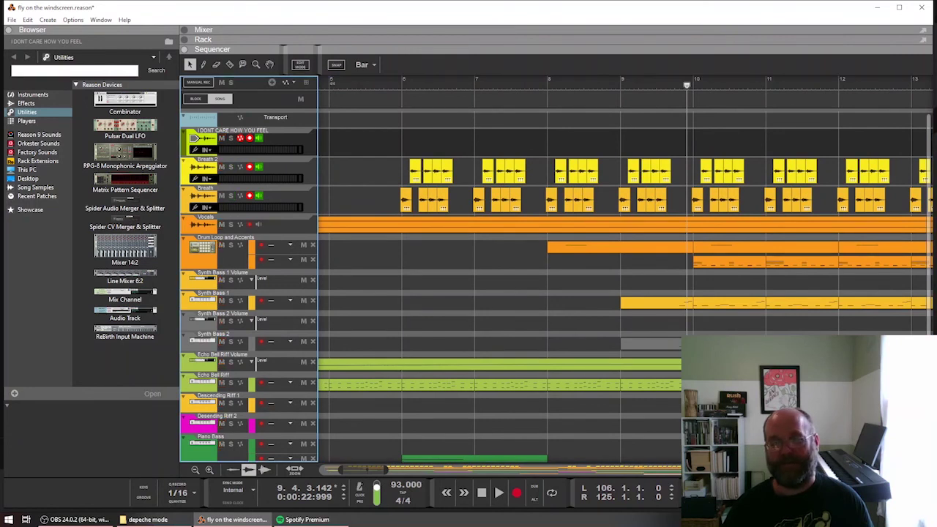
pyautogui.click(608, 84)
pyautogui.press('space')
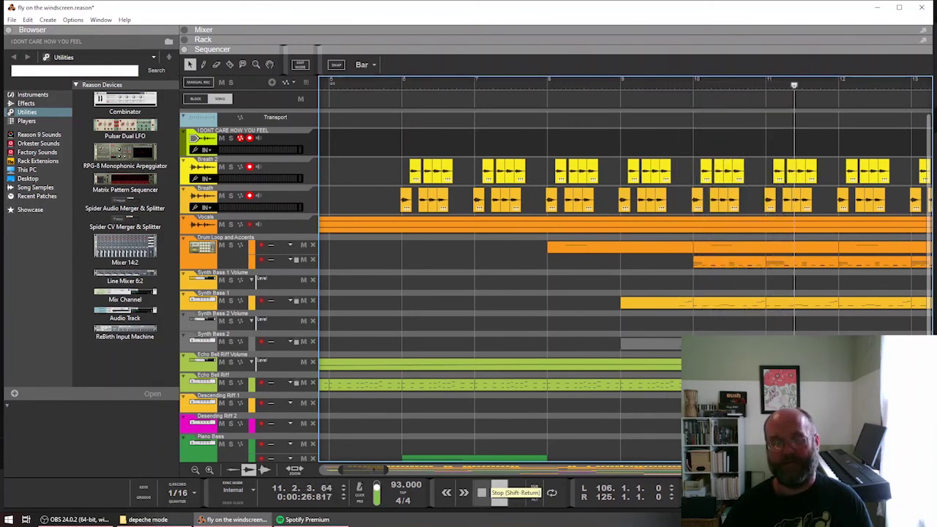
pyautogui.click(481, 492)
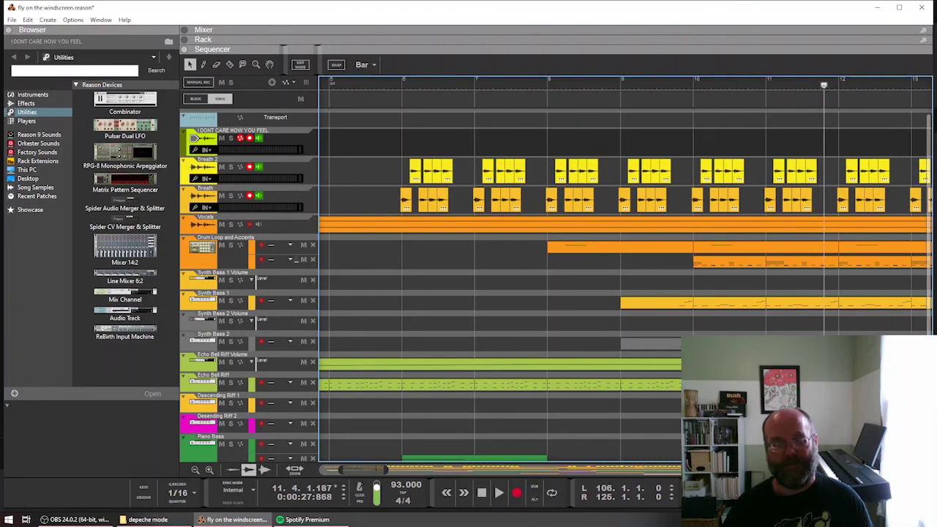
# Solo the "I DONT CARE HOW YOU FEEL" track and play its clip from mid-bar 62, stopping late in bar 63
pyautogui.moveTo(364, 470); pyautogui.dragTo(626, 470)
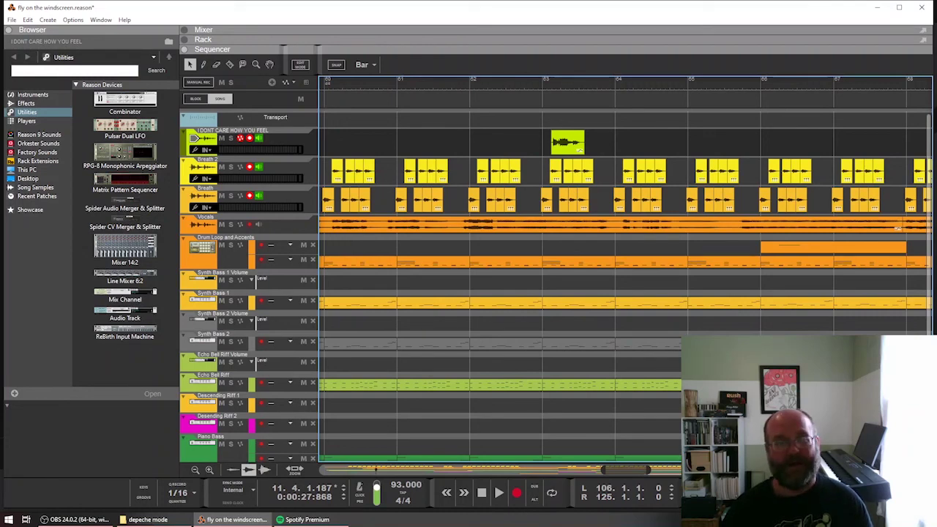
pyautogui.scroll(-1, 556, 271)
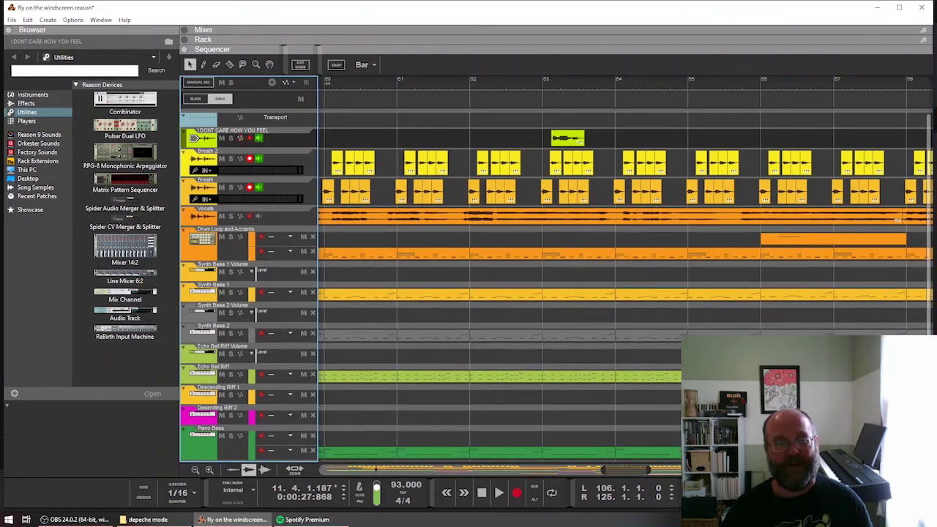
pyautogui.click(230, 138)
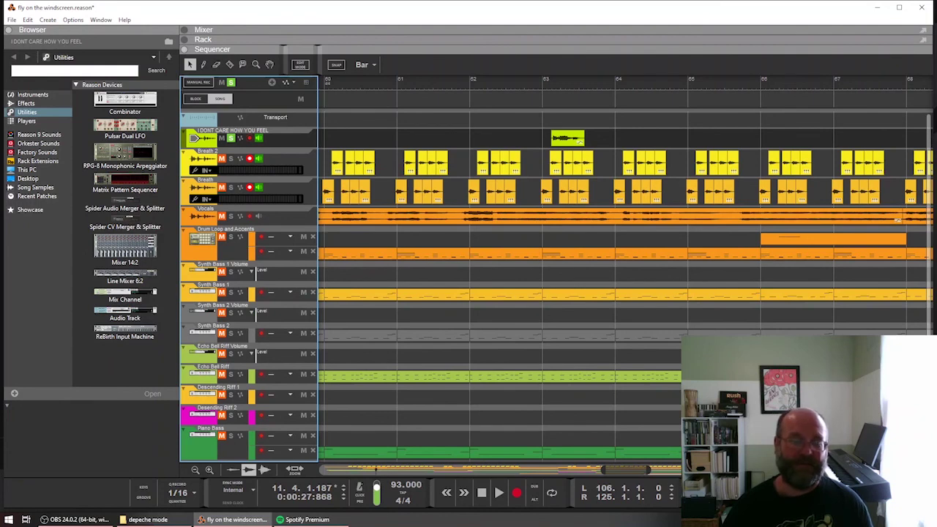
pyautogui.press('KP_0')
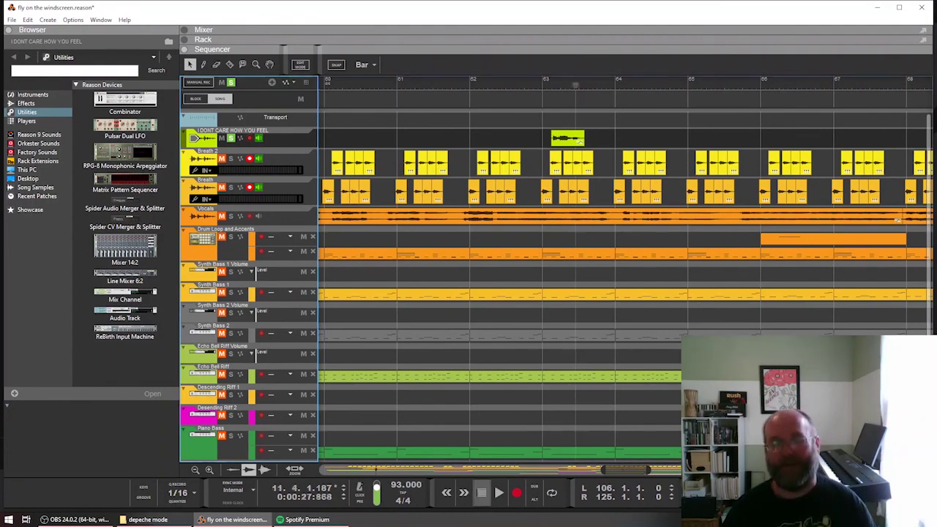
pyautogui.click(514, 86)
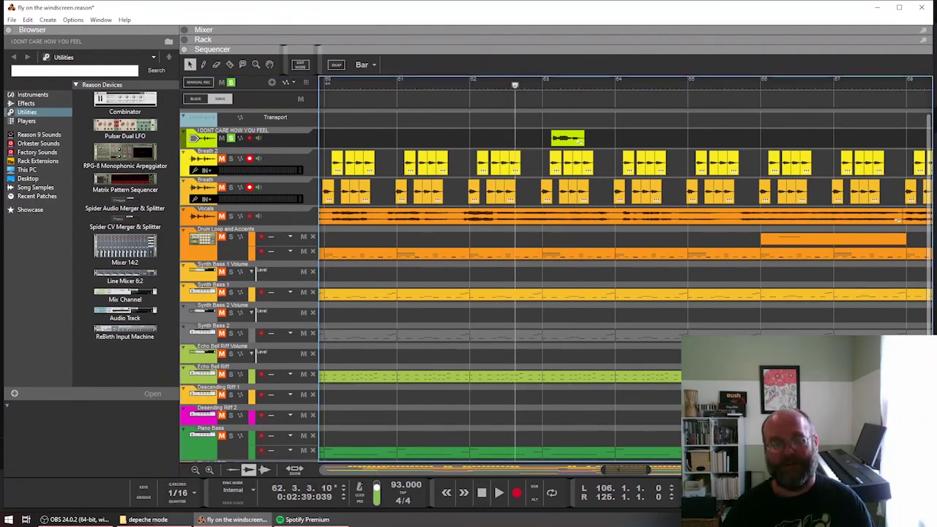
pyautogui.press('space')
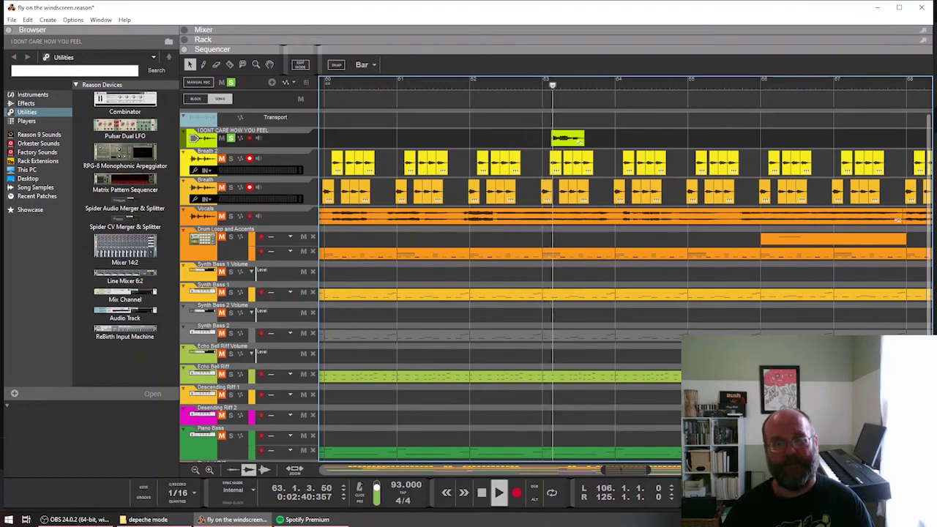
pyautogui.press('space')
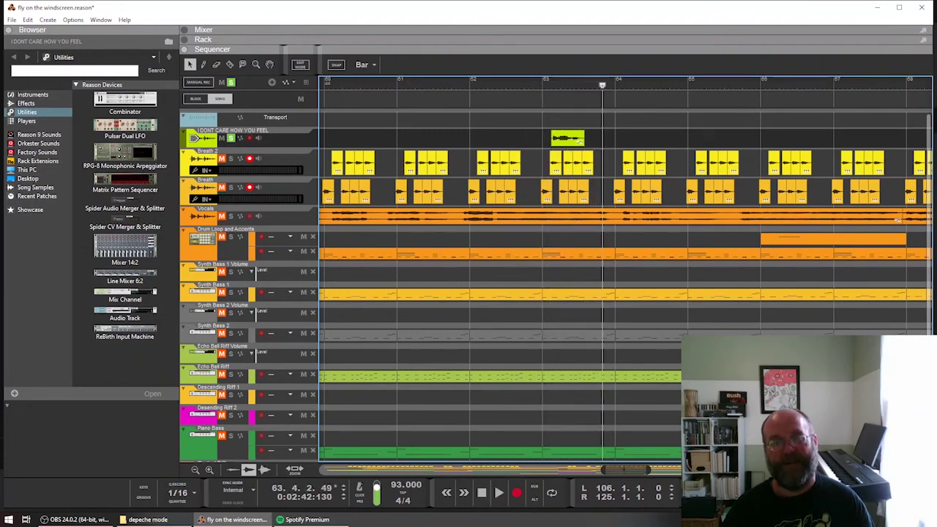
# Unsolo the "I DONT CARE HOW YOU FEEL" track and play the full mix from mid-bar 62, stopping at bar 64
pyautogui.click(513, 86)
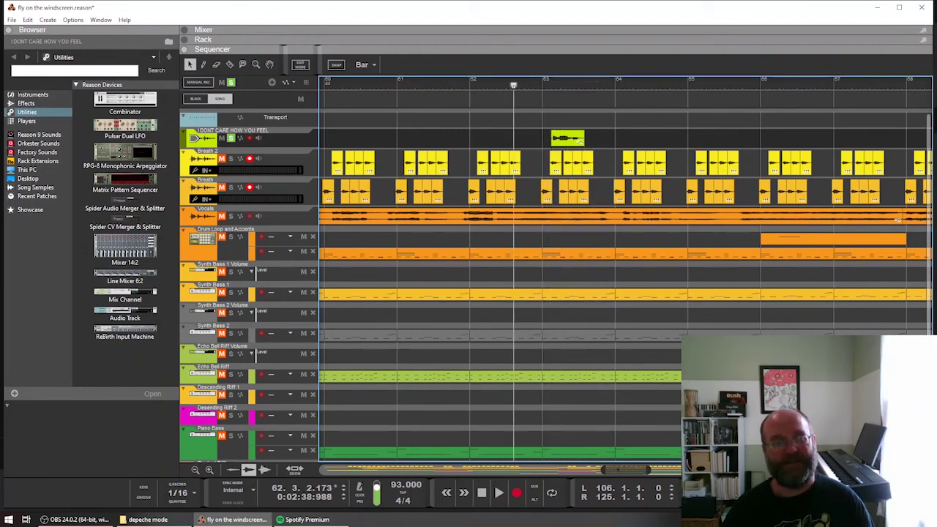
pyautogui.click(231, 139)
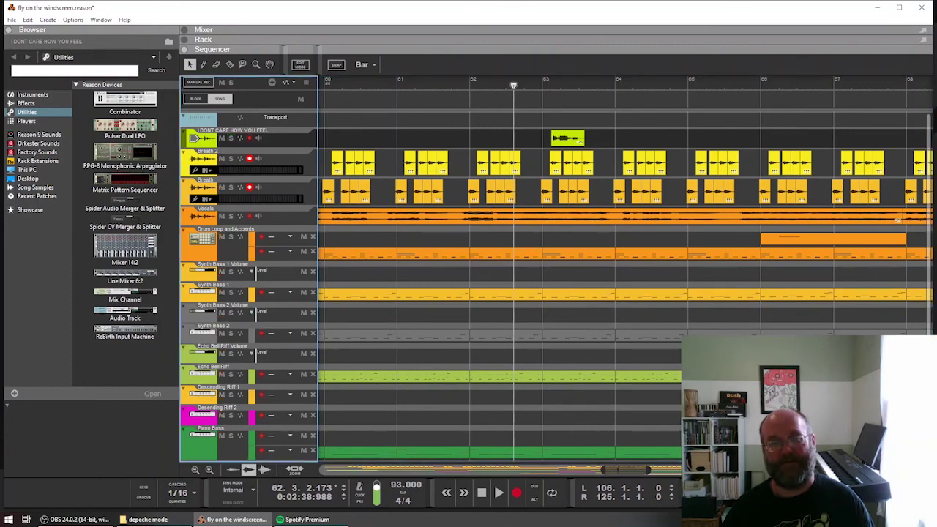
pyautogui.press('space')
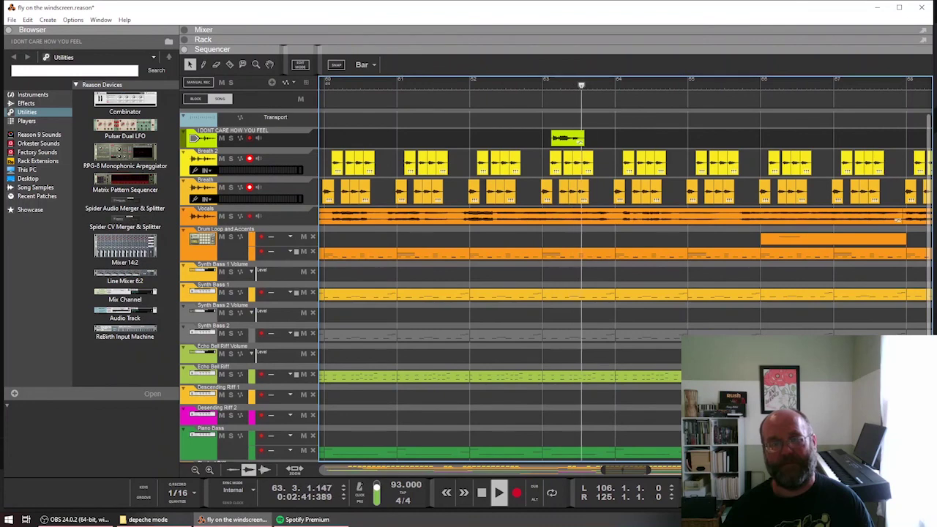
pyautogui.press('space')
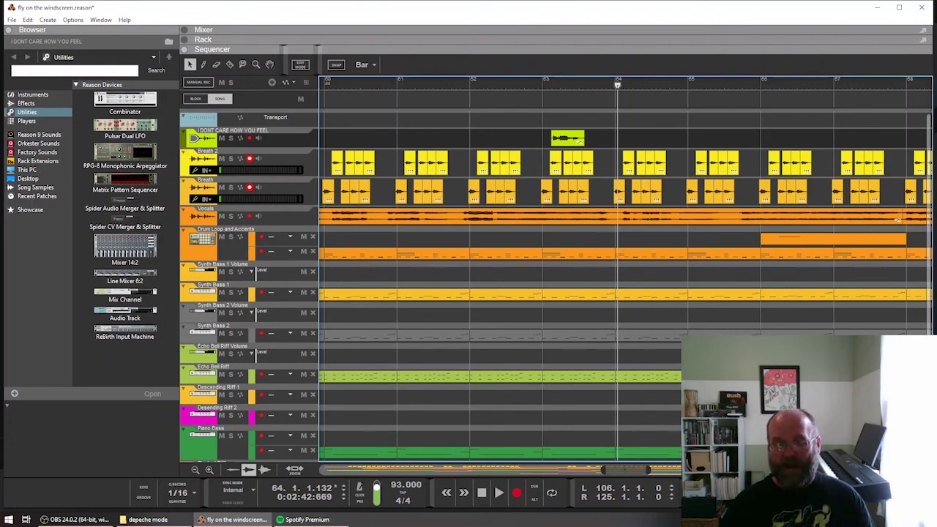
# Look through the arrangement around bar 57, at the song's start and around bar 88, and briefly view the mixer channels
pyautogui.moveTo(625, 469); pyautogui.dragTo(620, 470)
pyautogui.hscroll(-2, 622, 285)
pyautogui.scroll(-2, 622, 285)
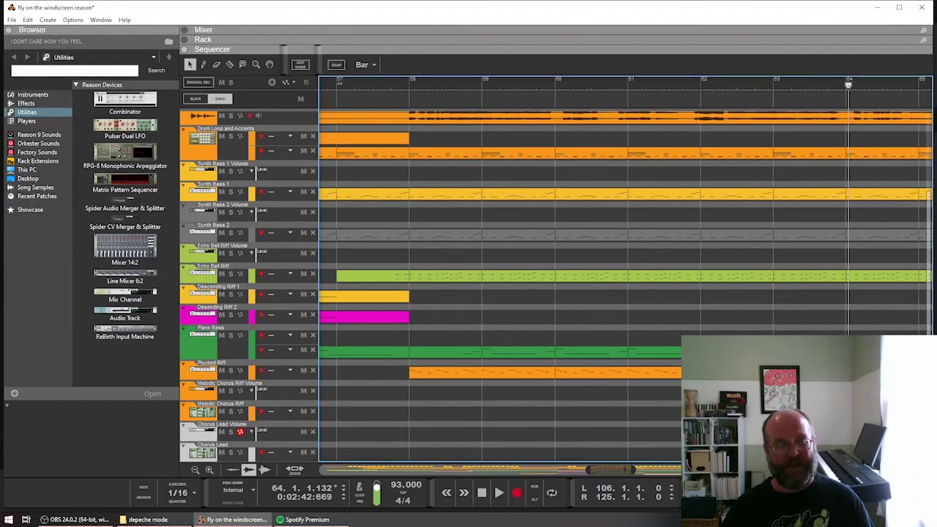
pyautogui.moveTo(611, 470); pyautogui.dragTo(344, 470)
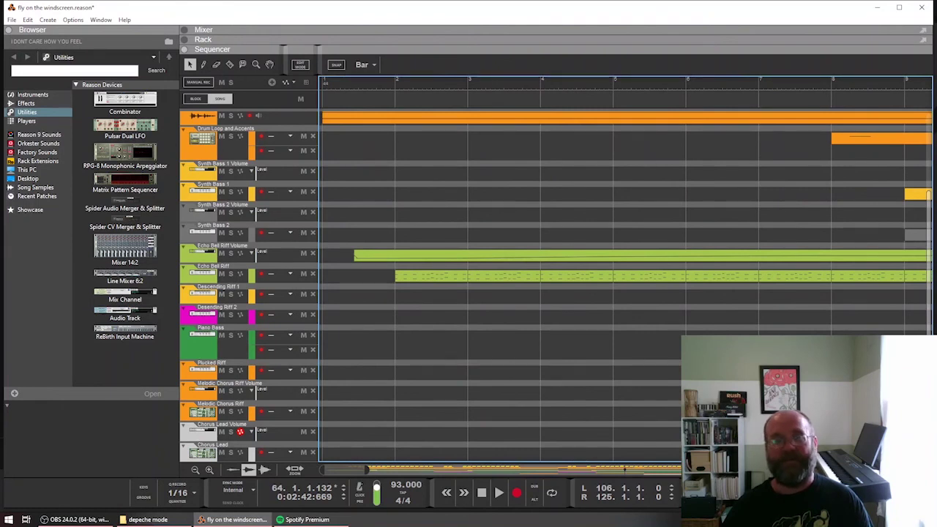
pyautogui.scroll(1, 512, 287)
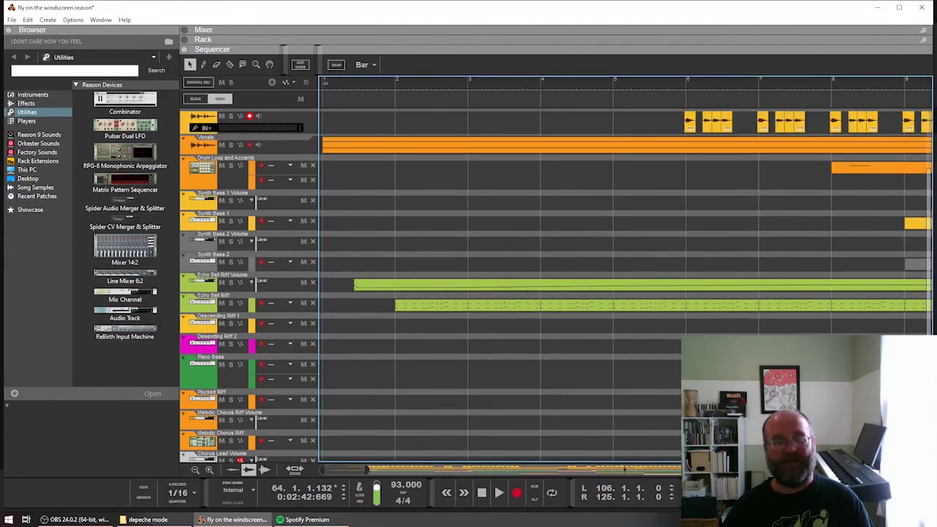
pyautogui.moveTo(344, 470); pyautogui.dragTo(742, 470)
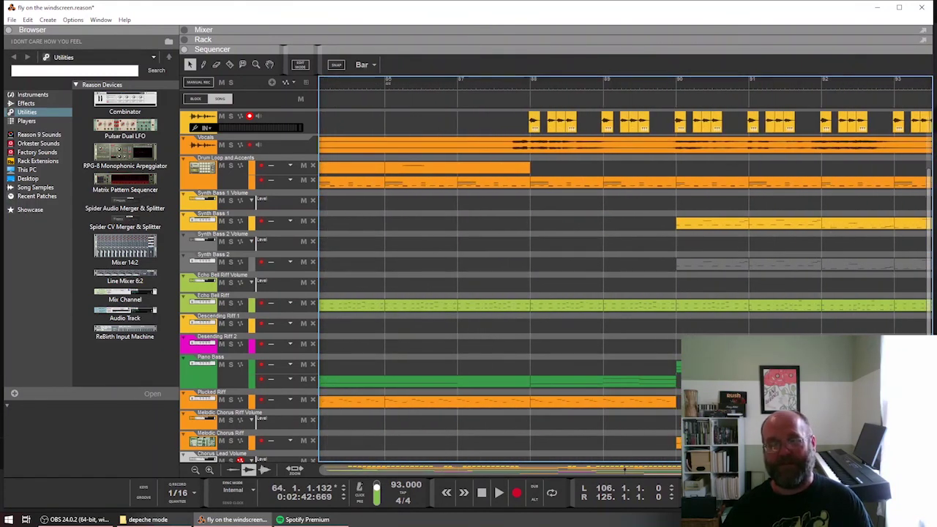
pyautogui.scroll(3, 626, 287)
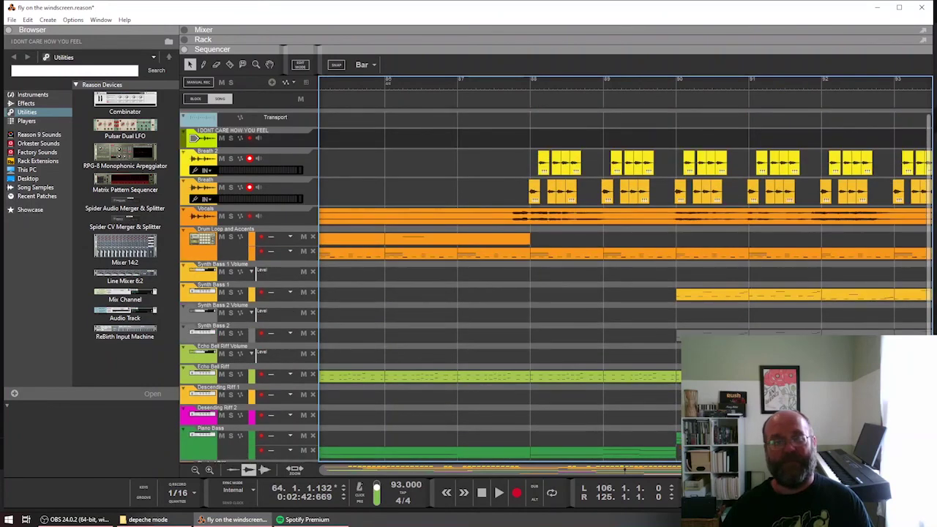
pyautogui.press('F5')
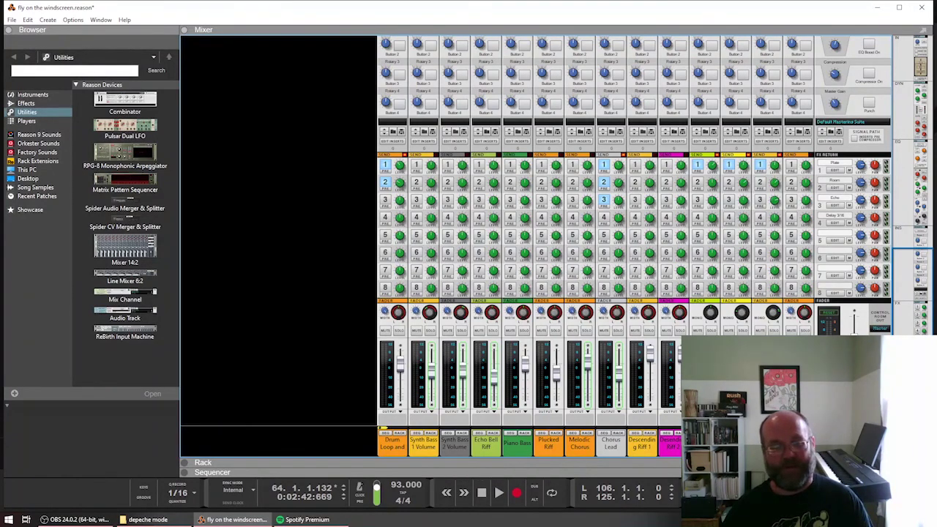
pyautogui.press('F7')
# Play the full mix from bar 88, where the breath clips resume, and stop within that bar
pyautogui.click(530, 85)
pyautogui.press('space')
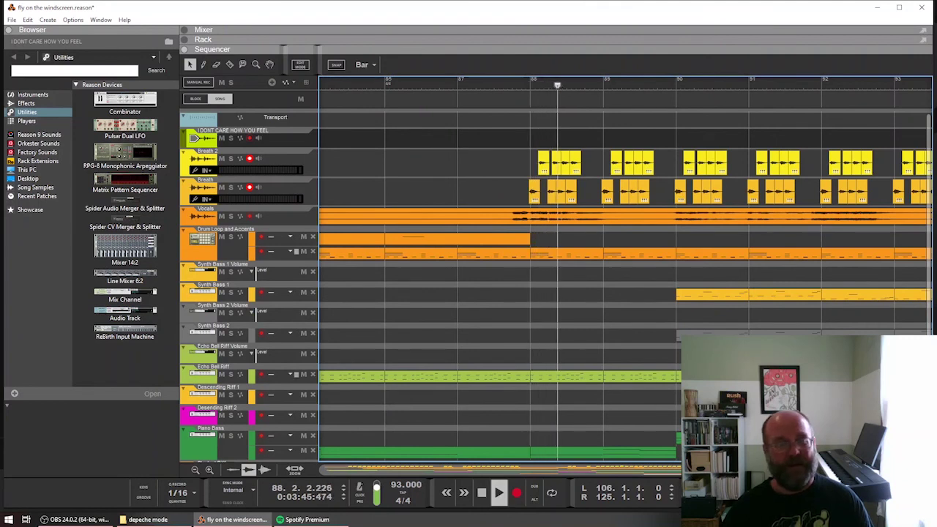
pyautogui.press('space')
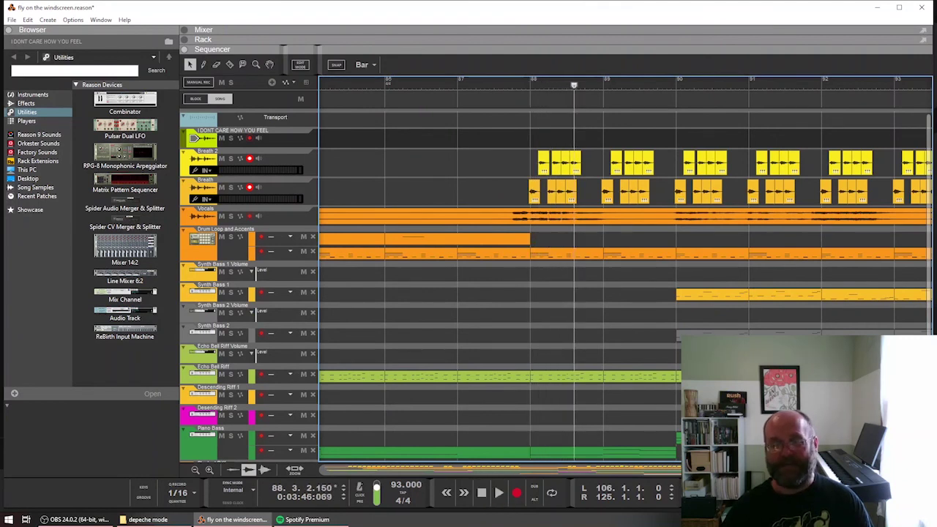